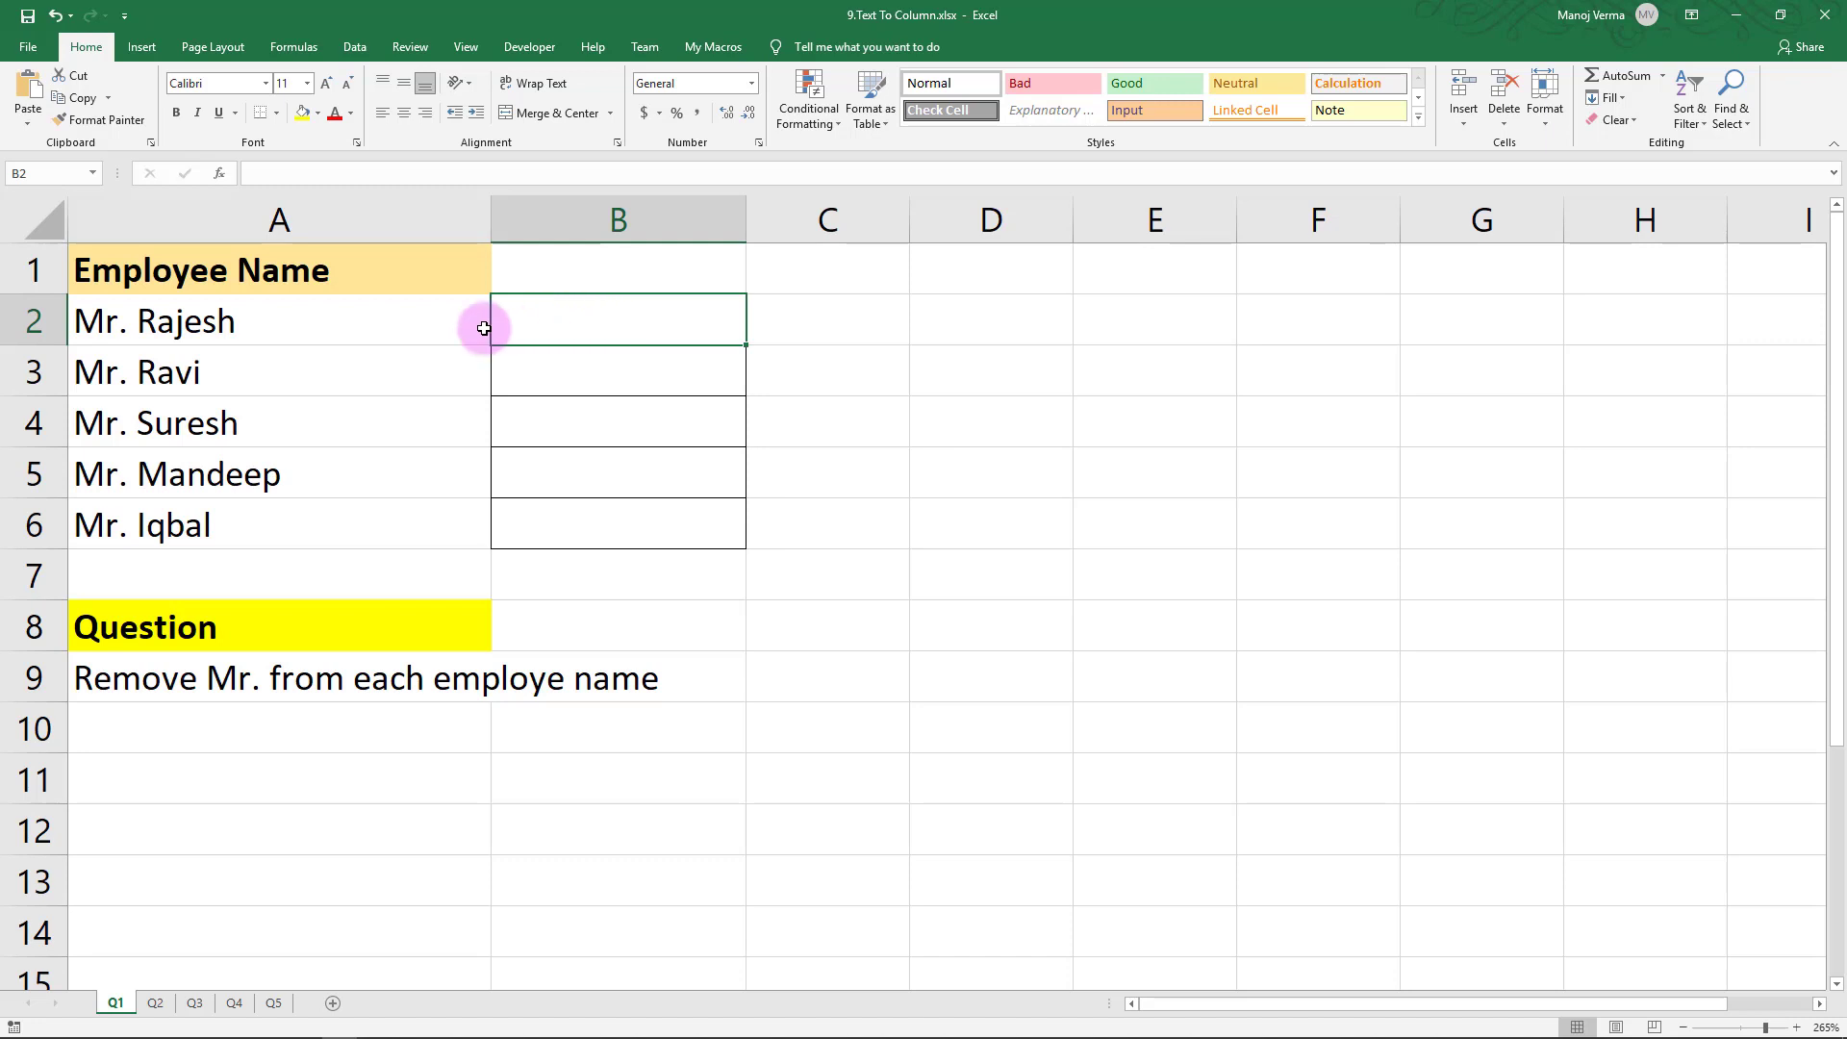
# Select the five Mr.-prefixed employee names on sheet Q1
pyautogui.click(427, 324)
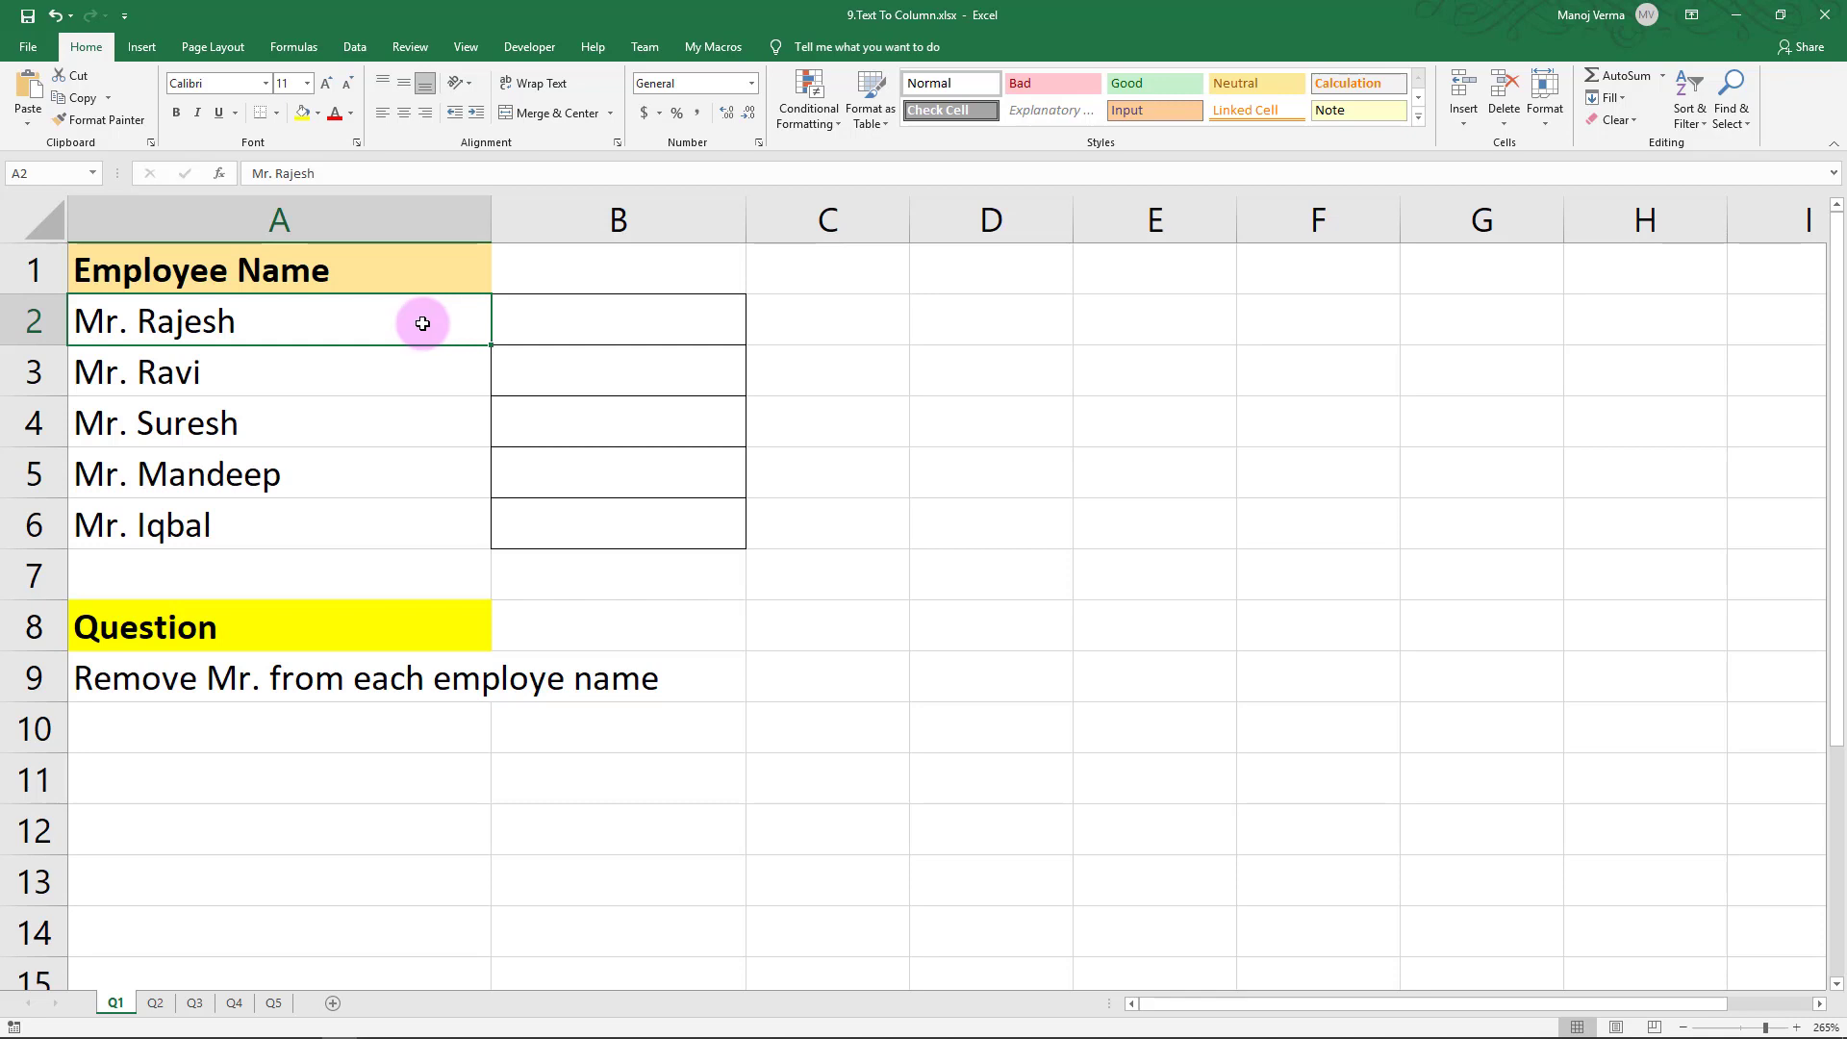
pyautogui.moveTo(299, 308); pyautogui.dragTo(285, 505)
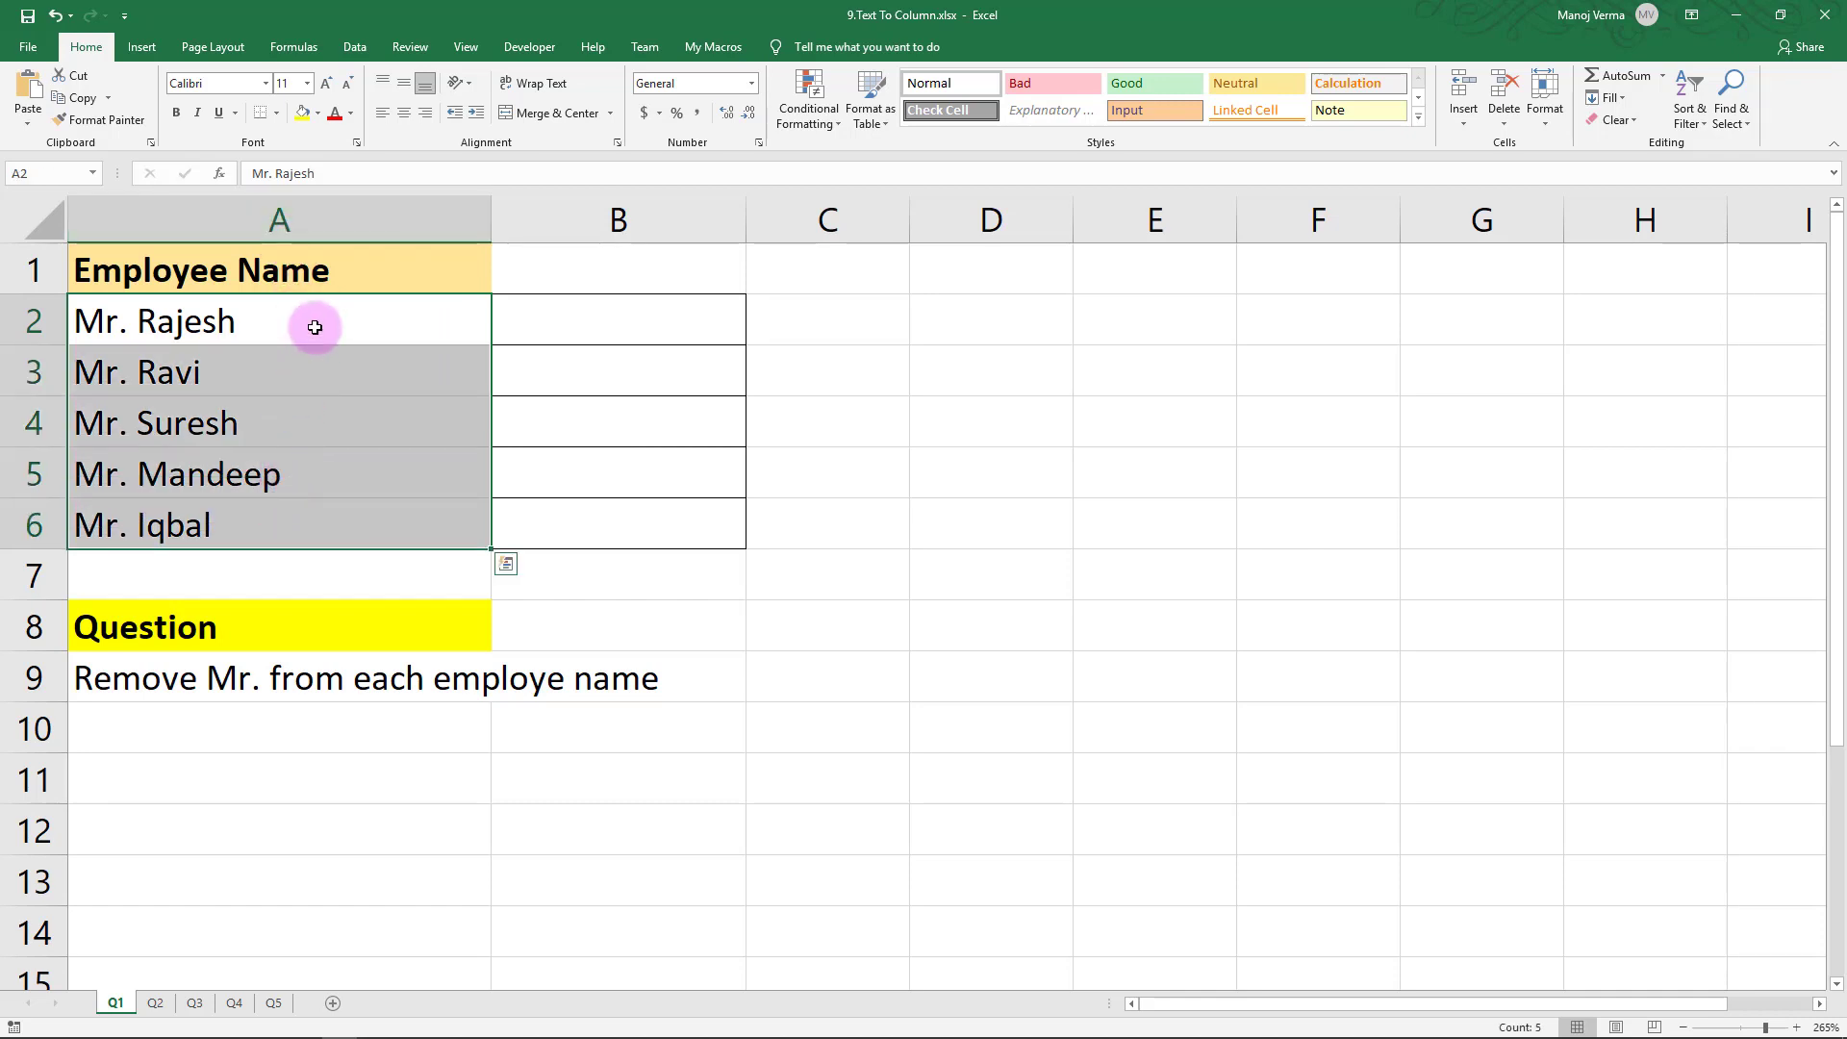
pyautogui.moveTo(315, 327); pyautogui.dragTo(260, 507)
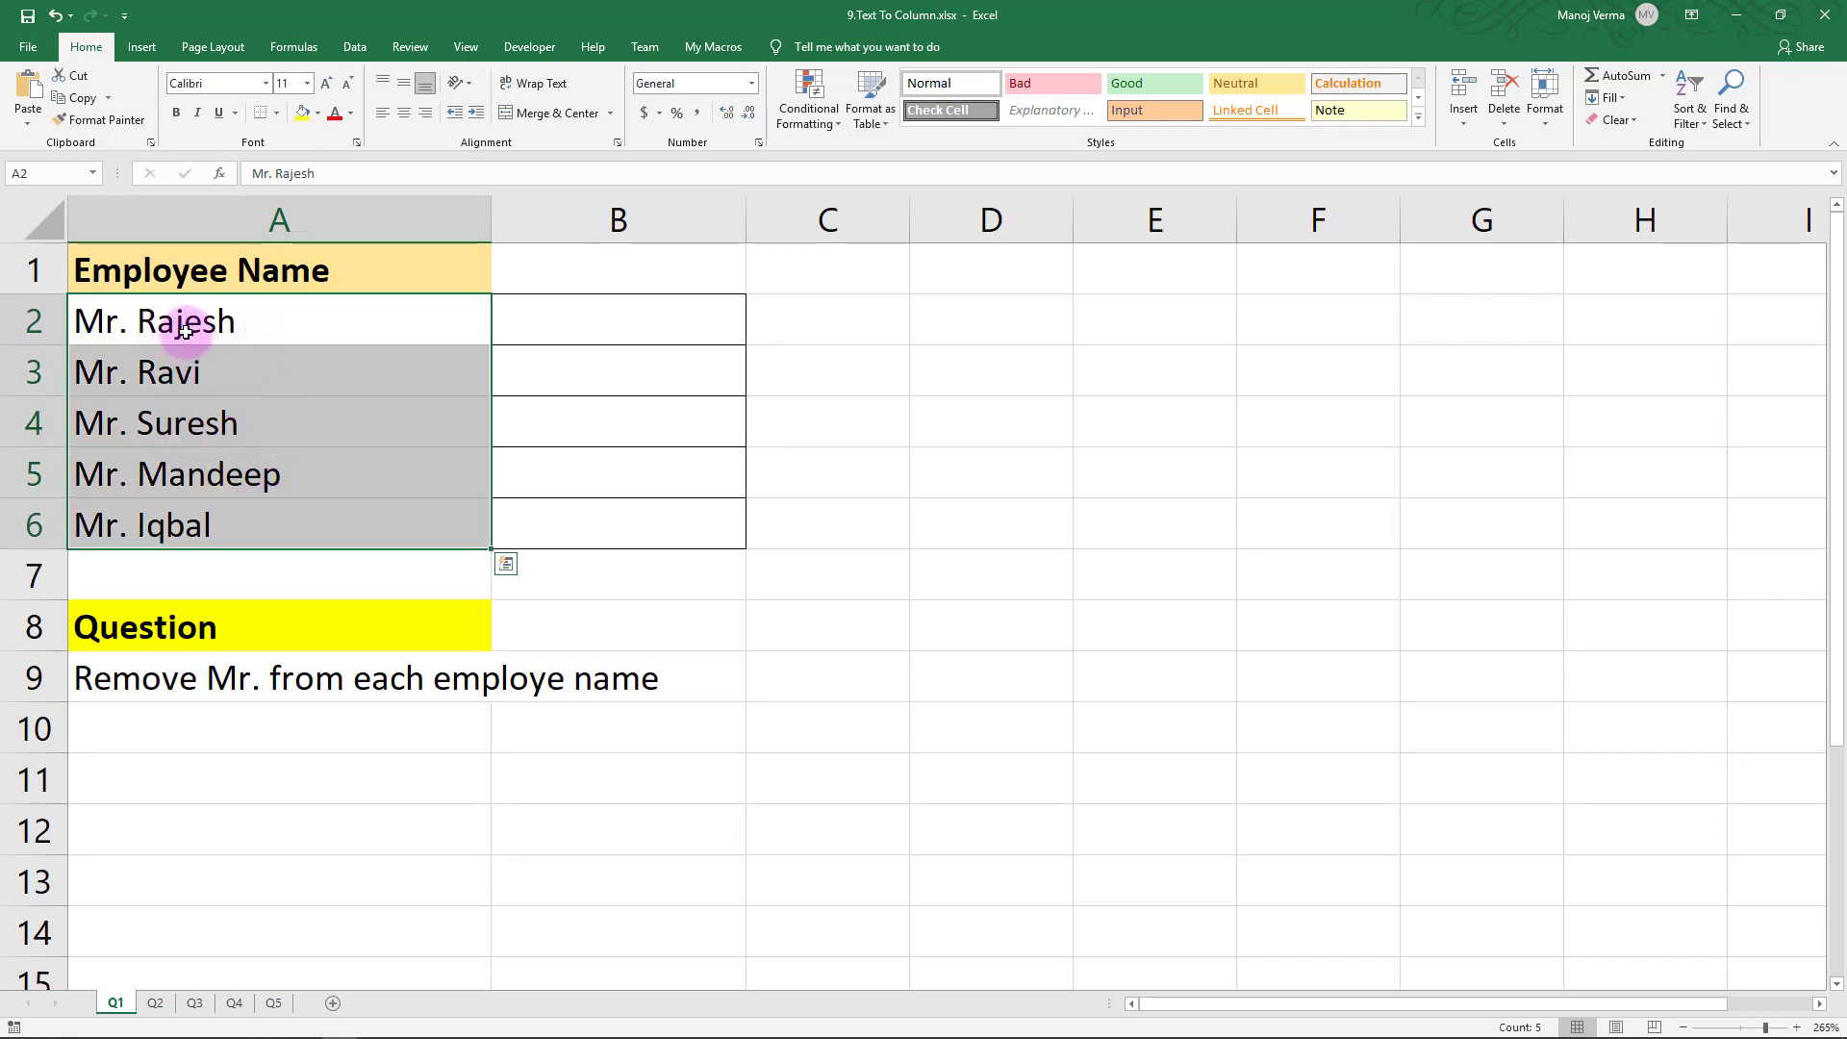
pyautogui.moveTo(548, 317); pyautogui.dragTo(555, 523)
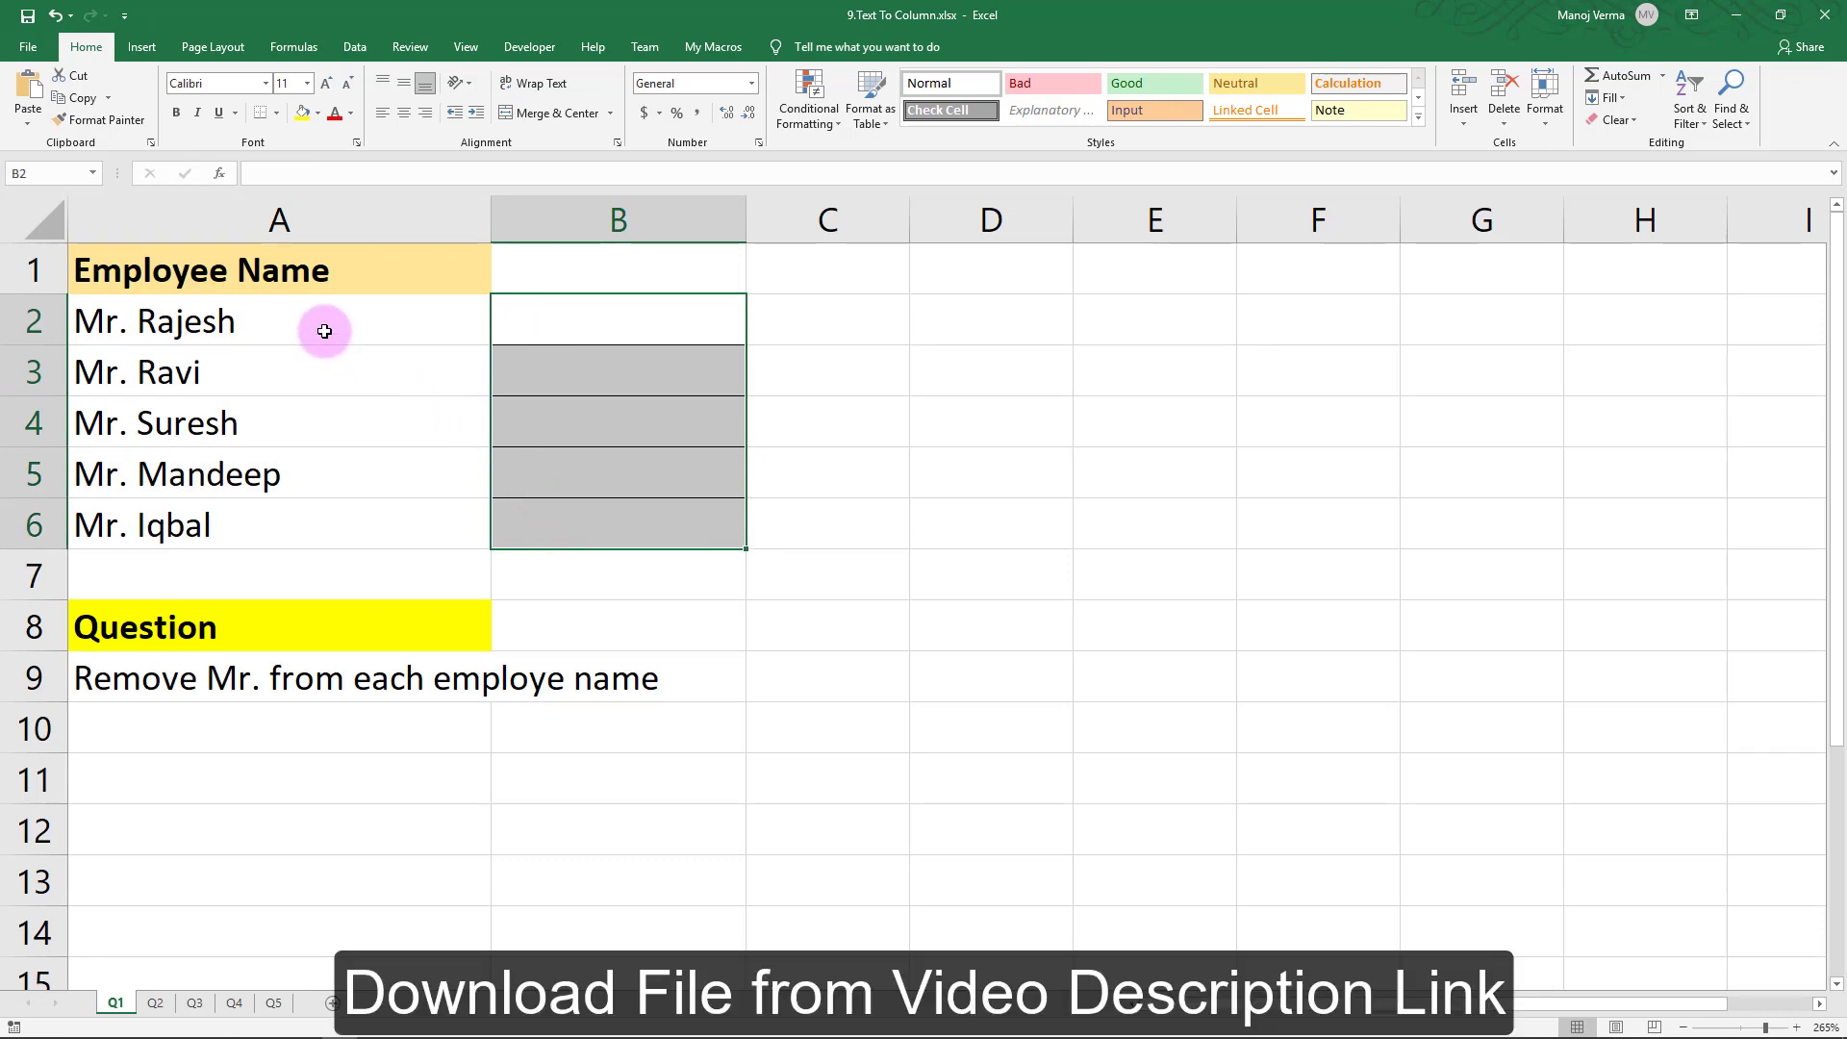
pyautogui.click(323, 320)
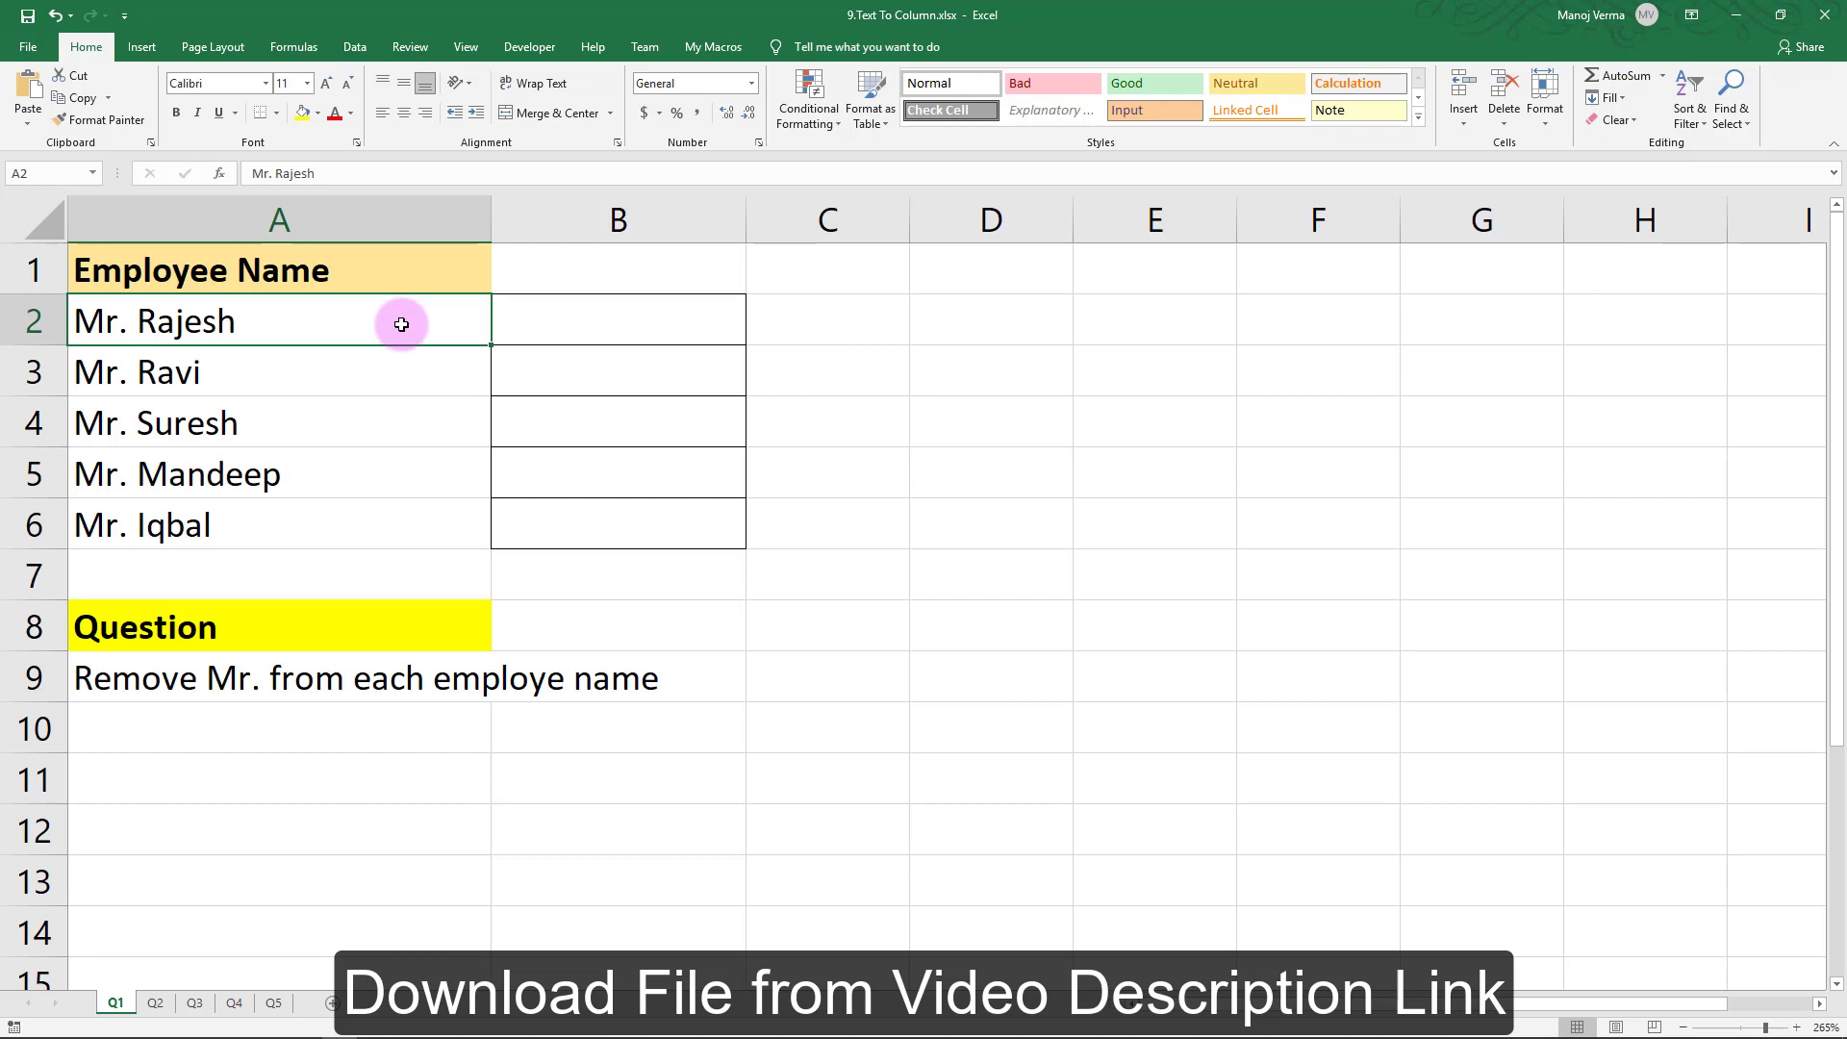
pyautogui.moveTo(401, 325); pyautogui.dragTo(400, 528)
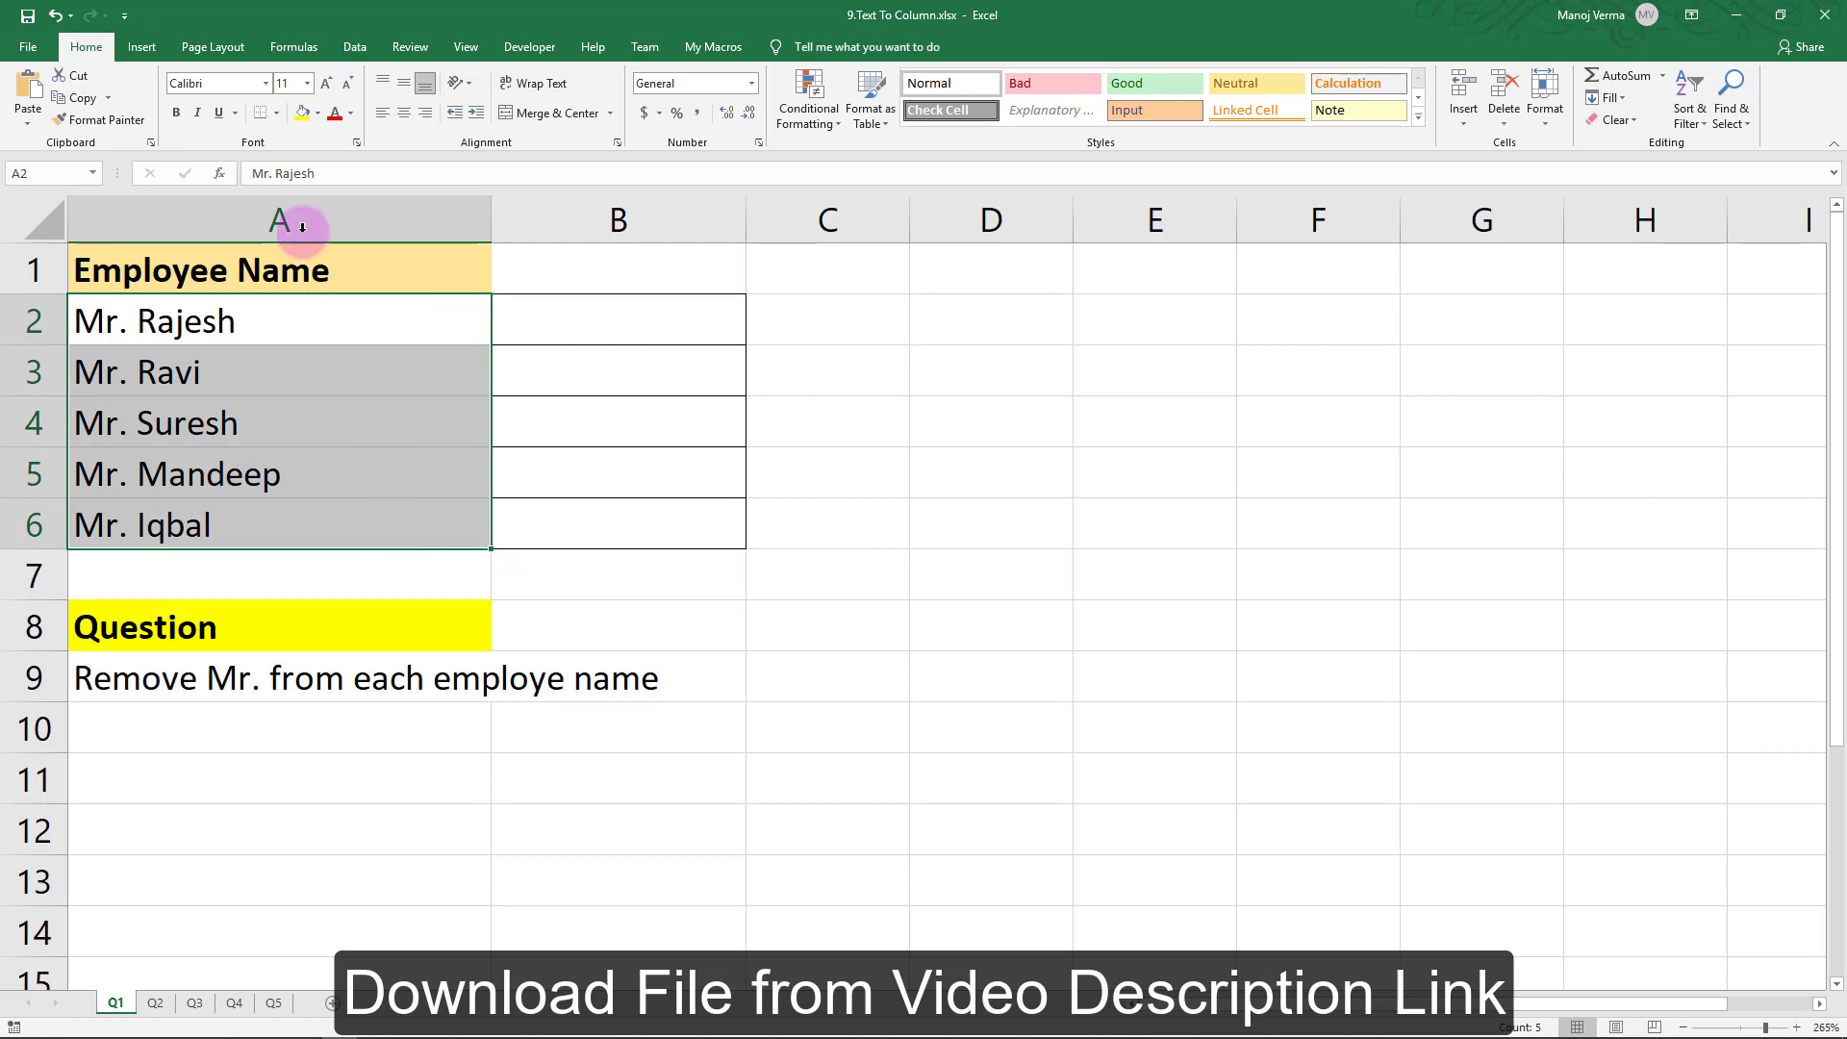
# Start Text to Columns as Delimited and split the names at spaces
pyautogui.click(352, 47)
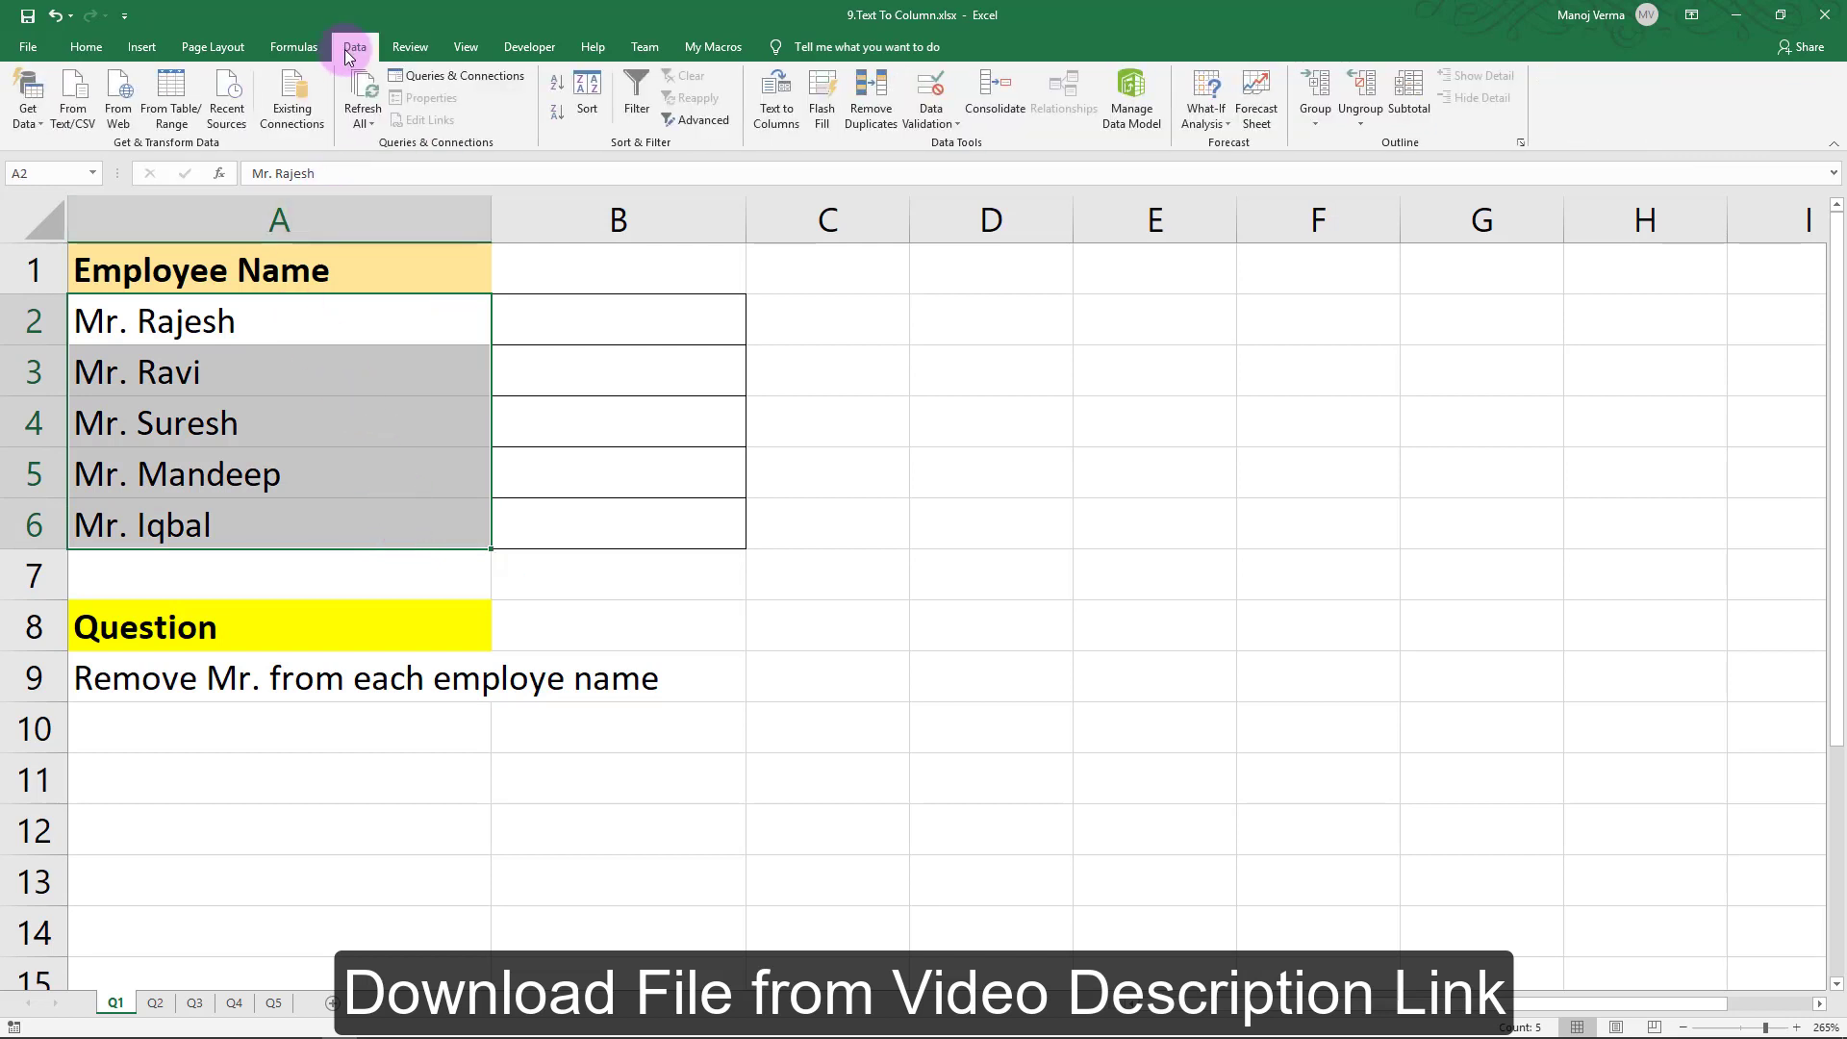
pyautogui.click(786, 102)
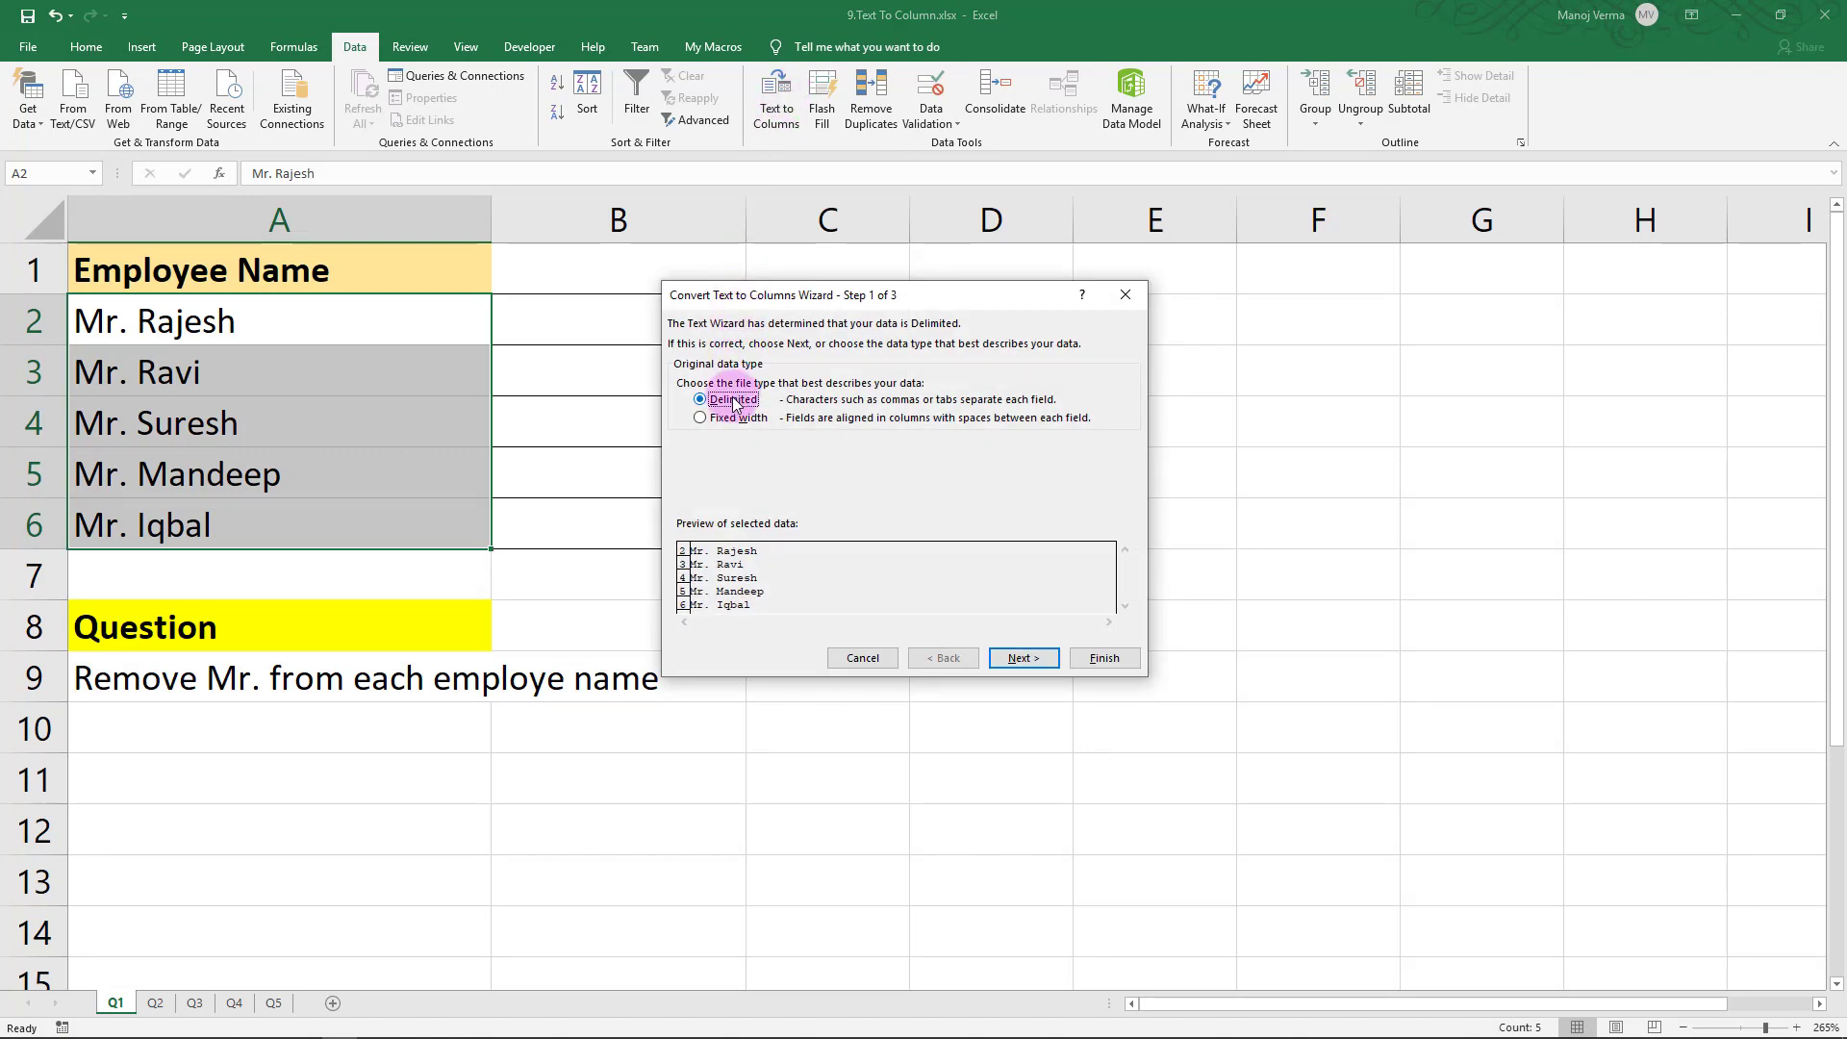
pyautogui.click(1021, 660)
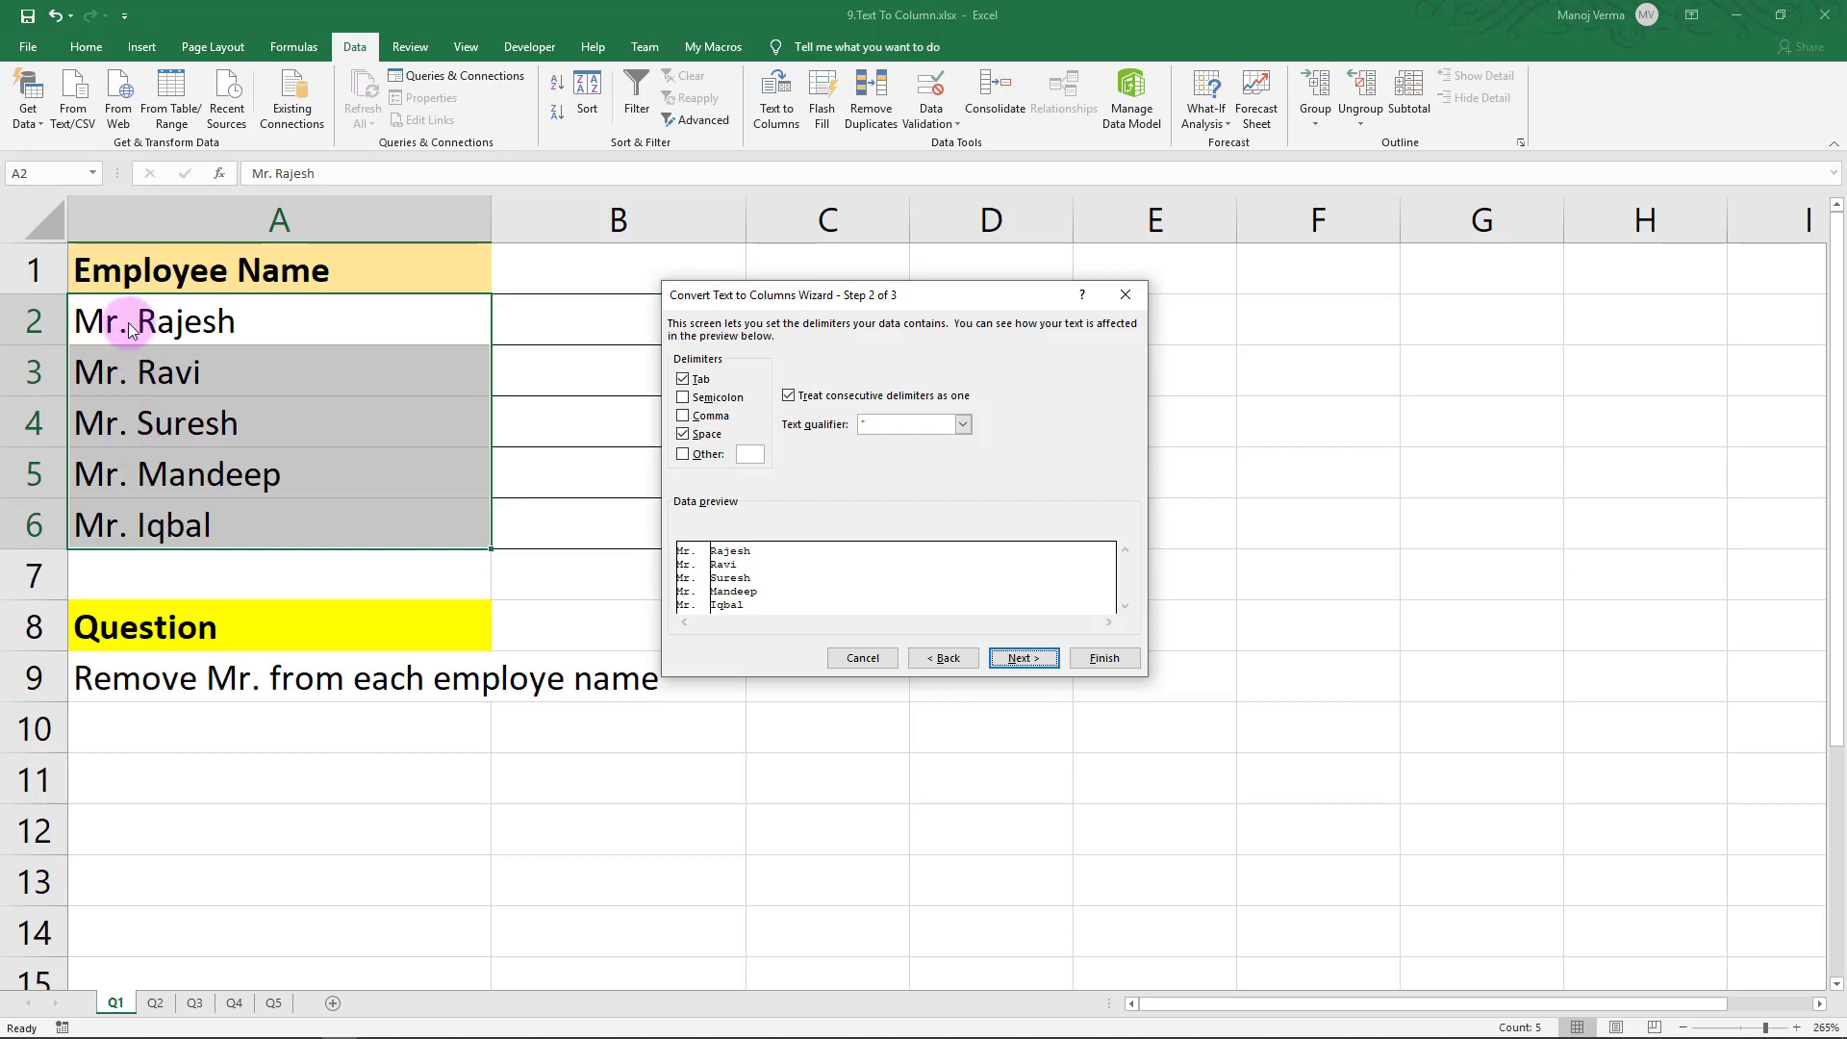
pyautogui.click(705, 441)
pyautogui.click(704, 443)
pyautogui.click(704, 444)
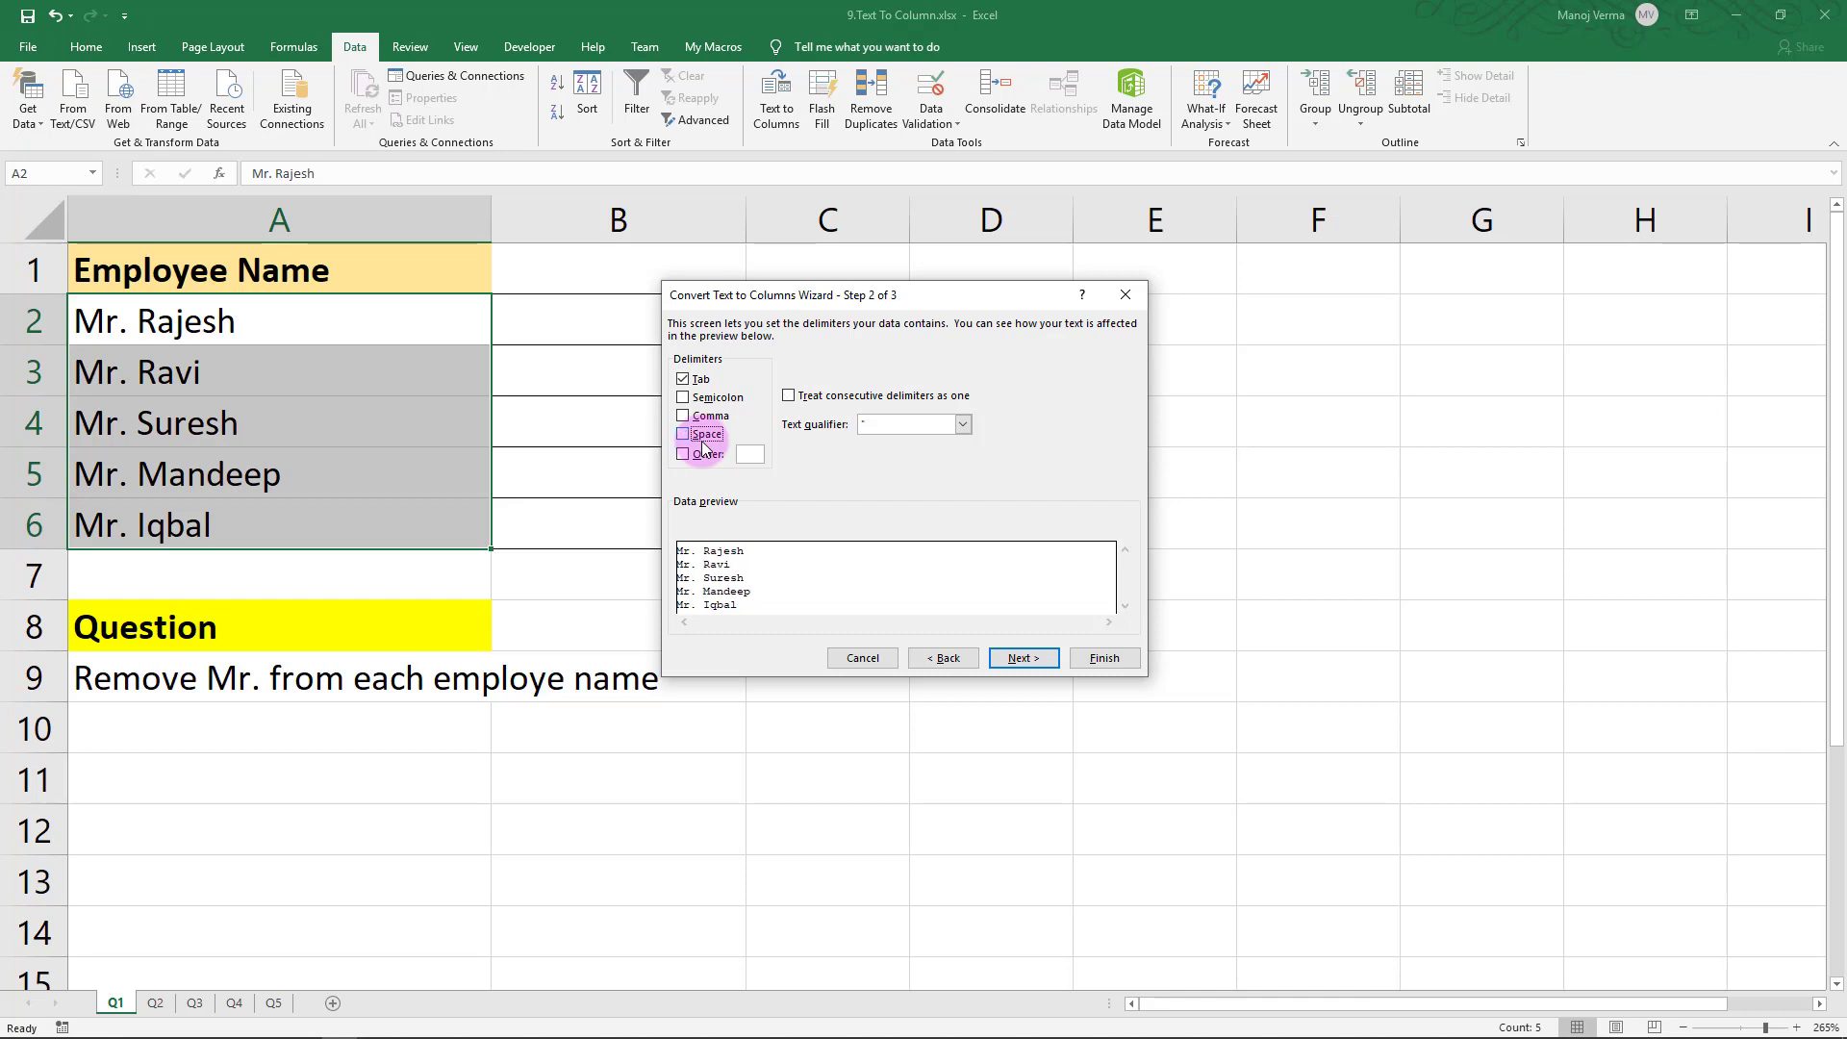
pyautogui.click(704, 445)
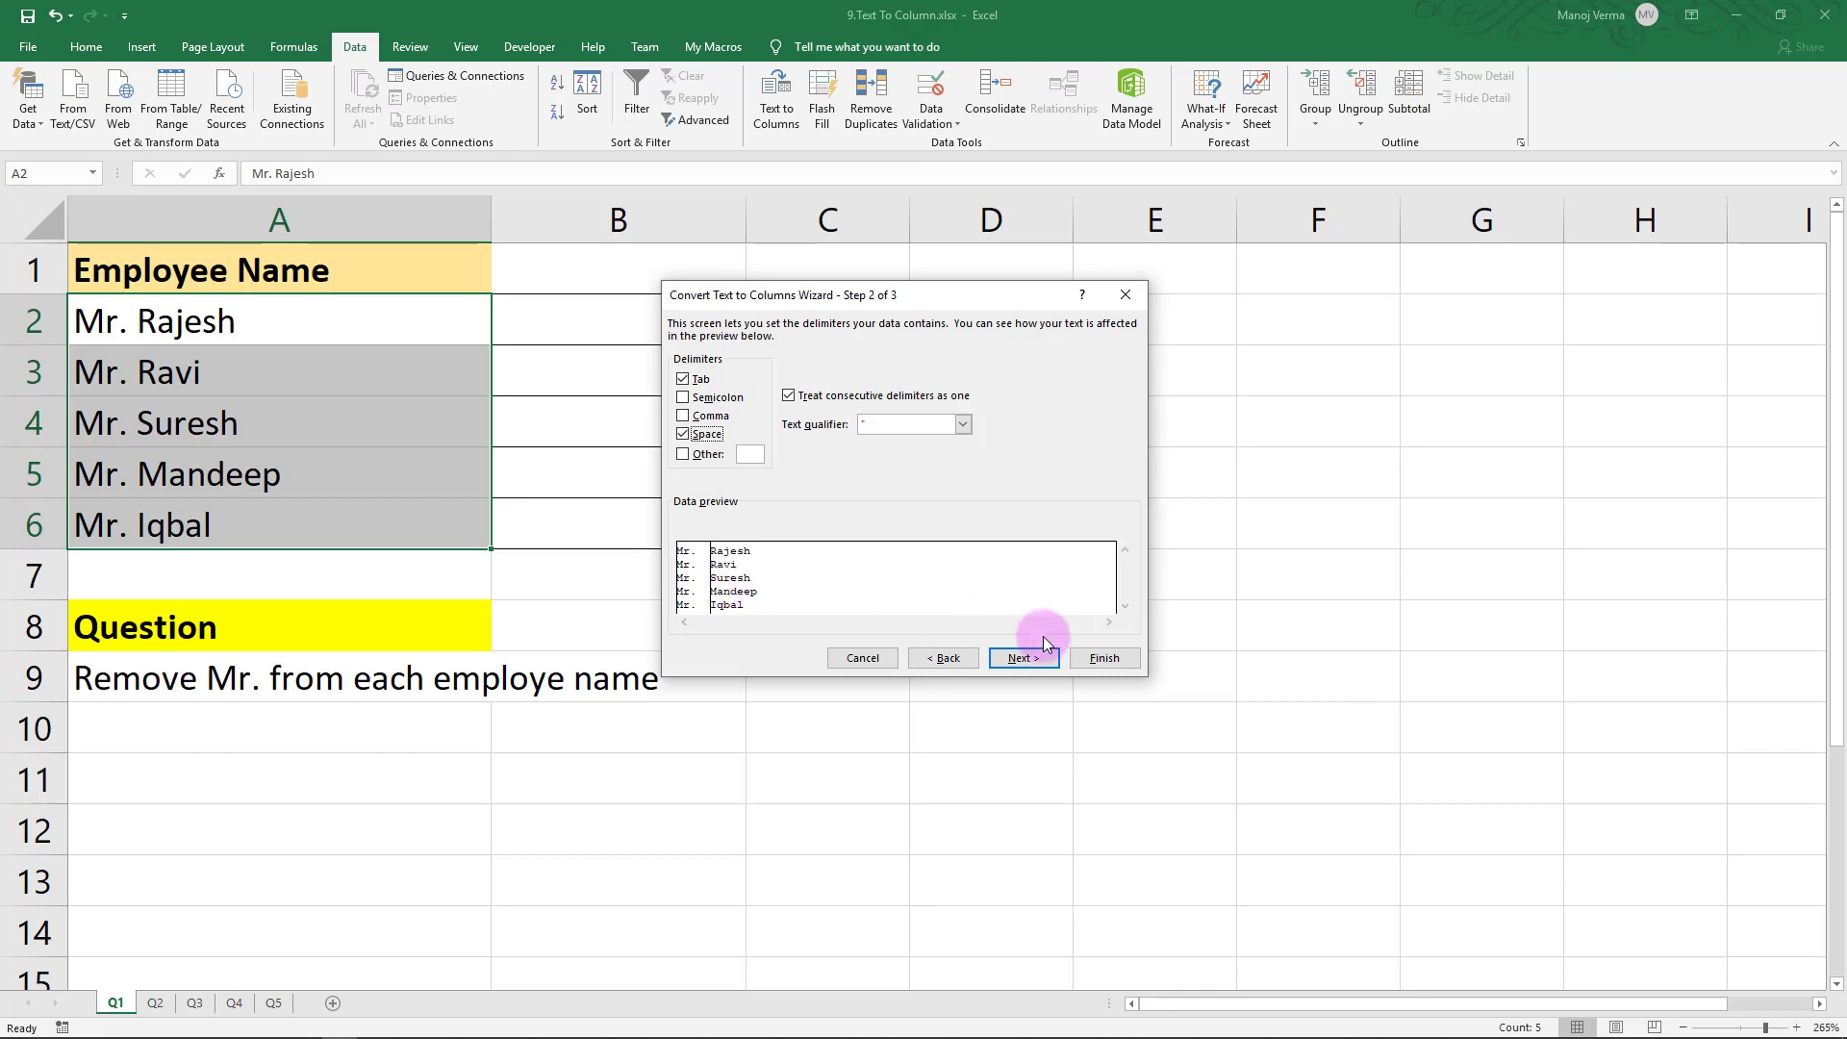
# Finish the split, replacing existing data, and check the first names in column B
pyautogui.click(1105, 661)
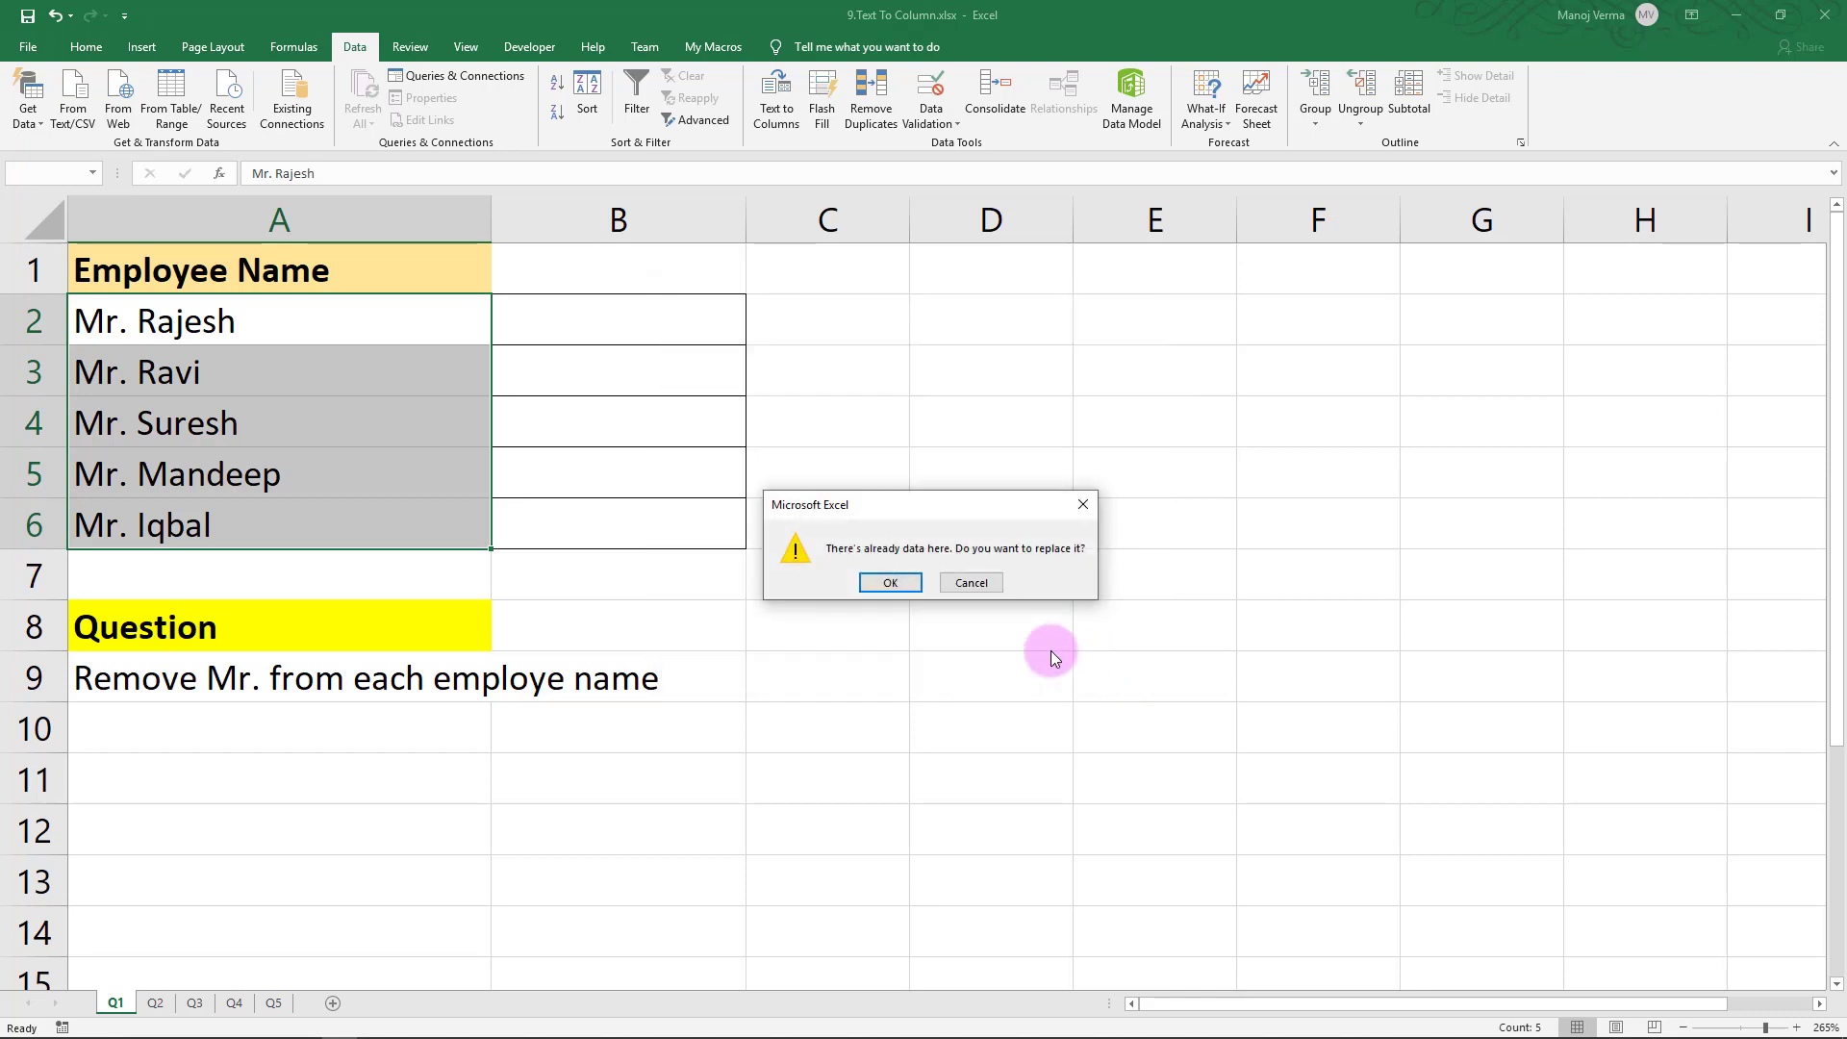
pyautogui.click(890, 584)
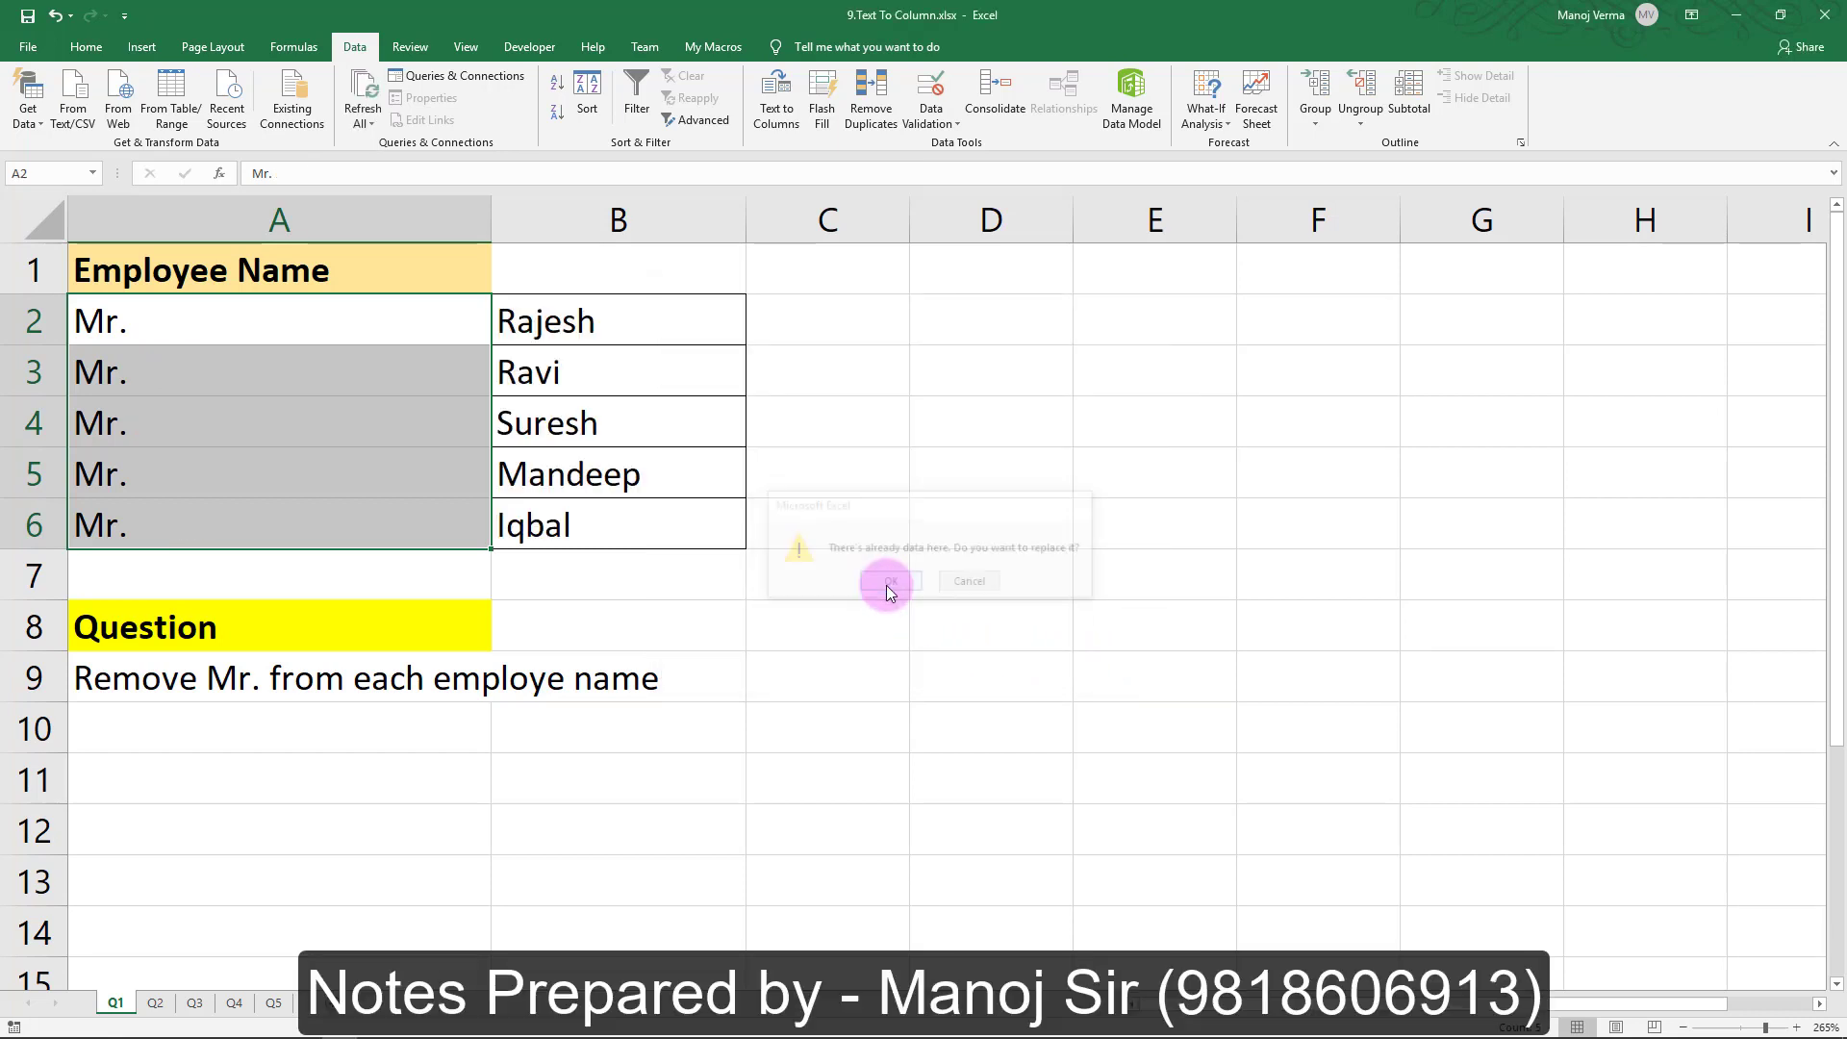
pyautogui.click(561, 337)
pyautogui.click(563, 364)
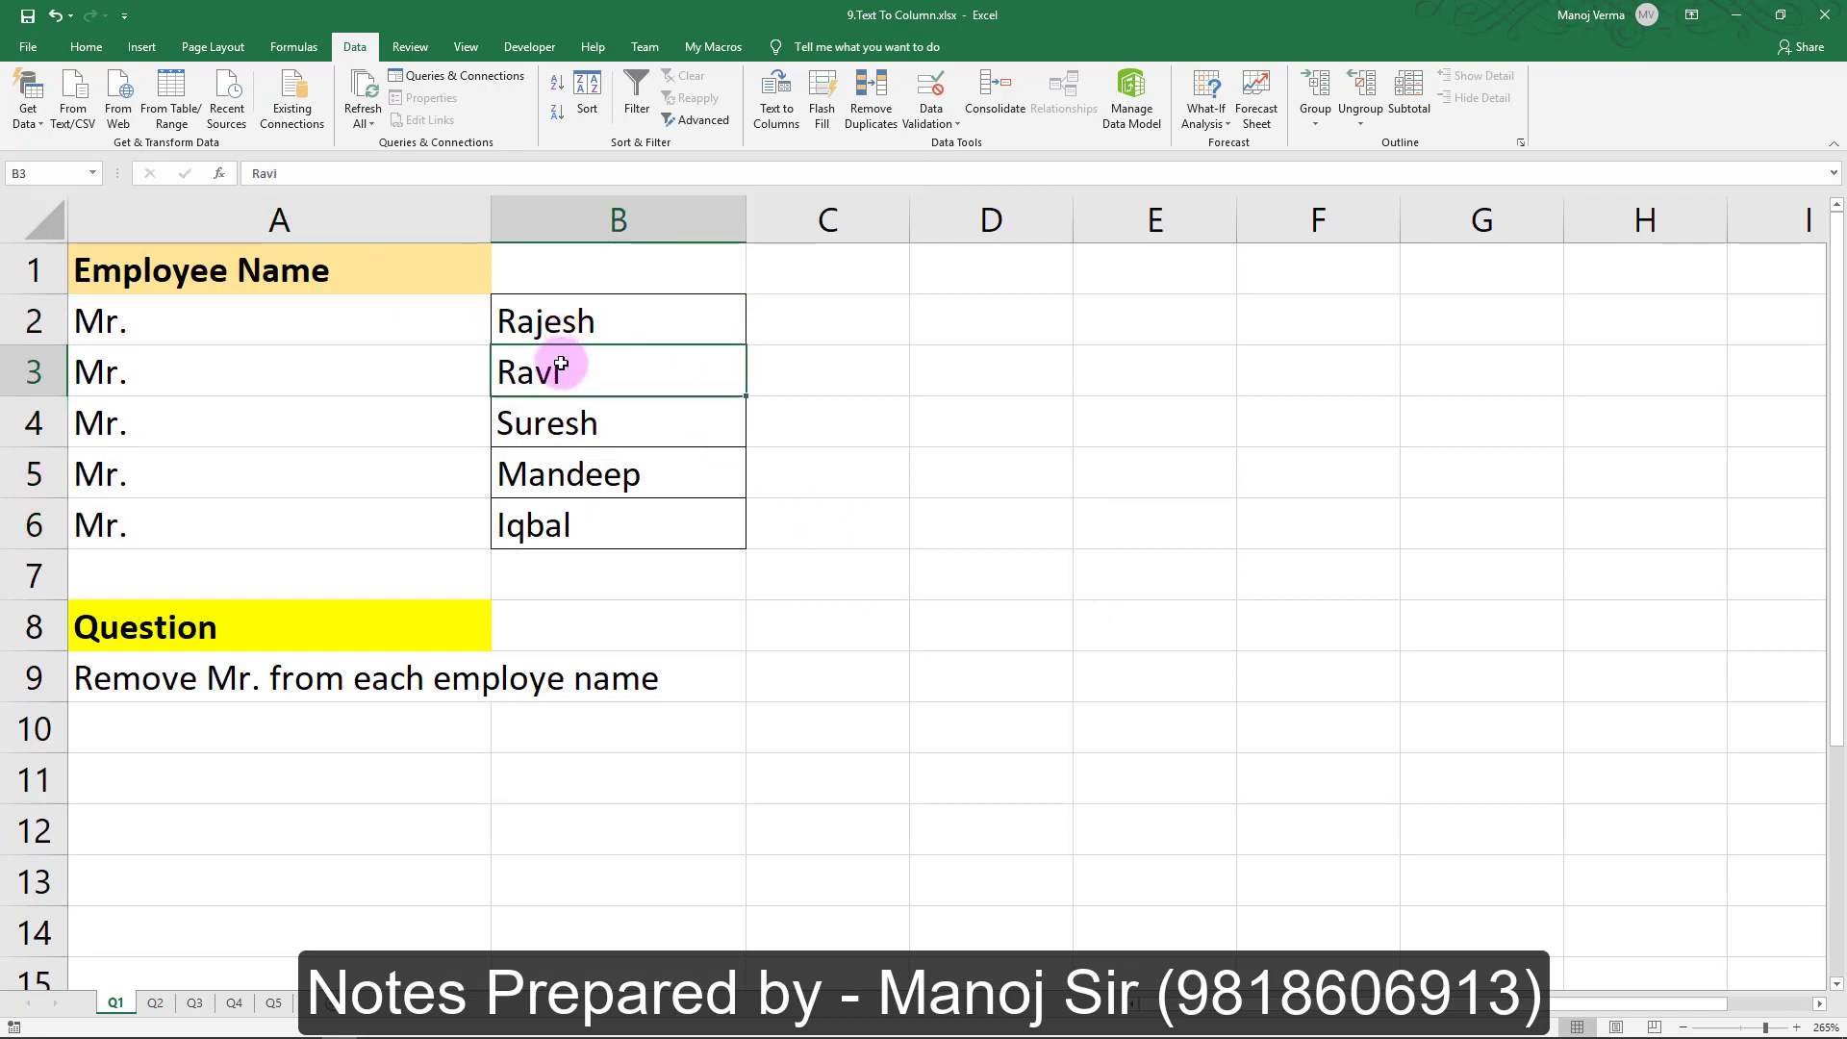
pyautogui.click(552, 420)
pyautogui.click(548, 475)
pyautogui.click(558, 522)
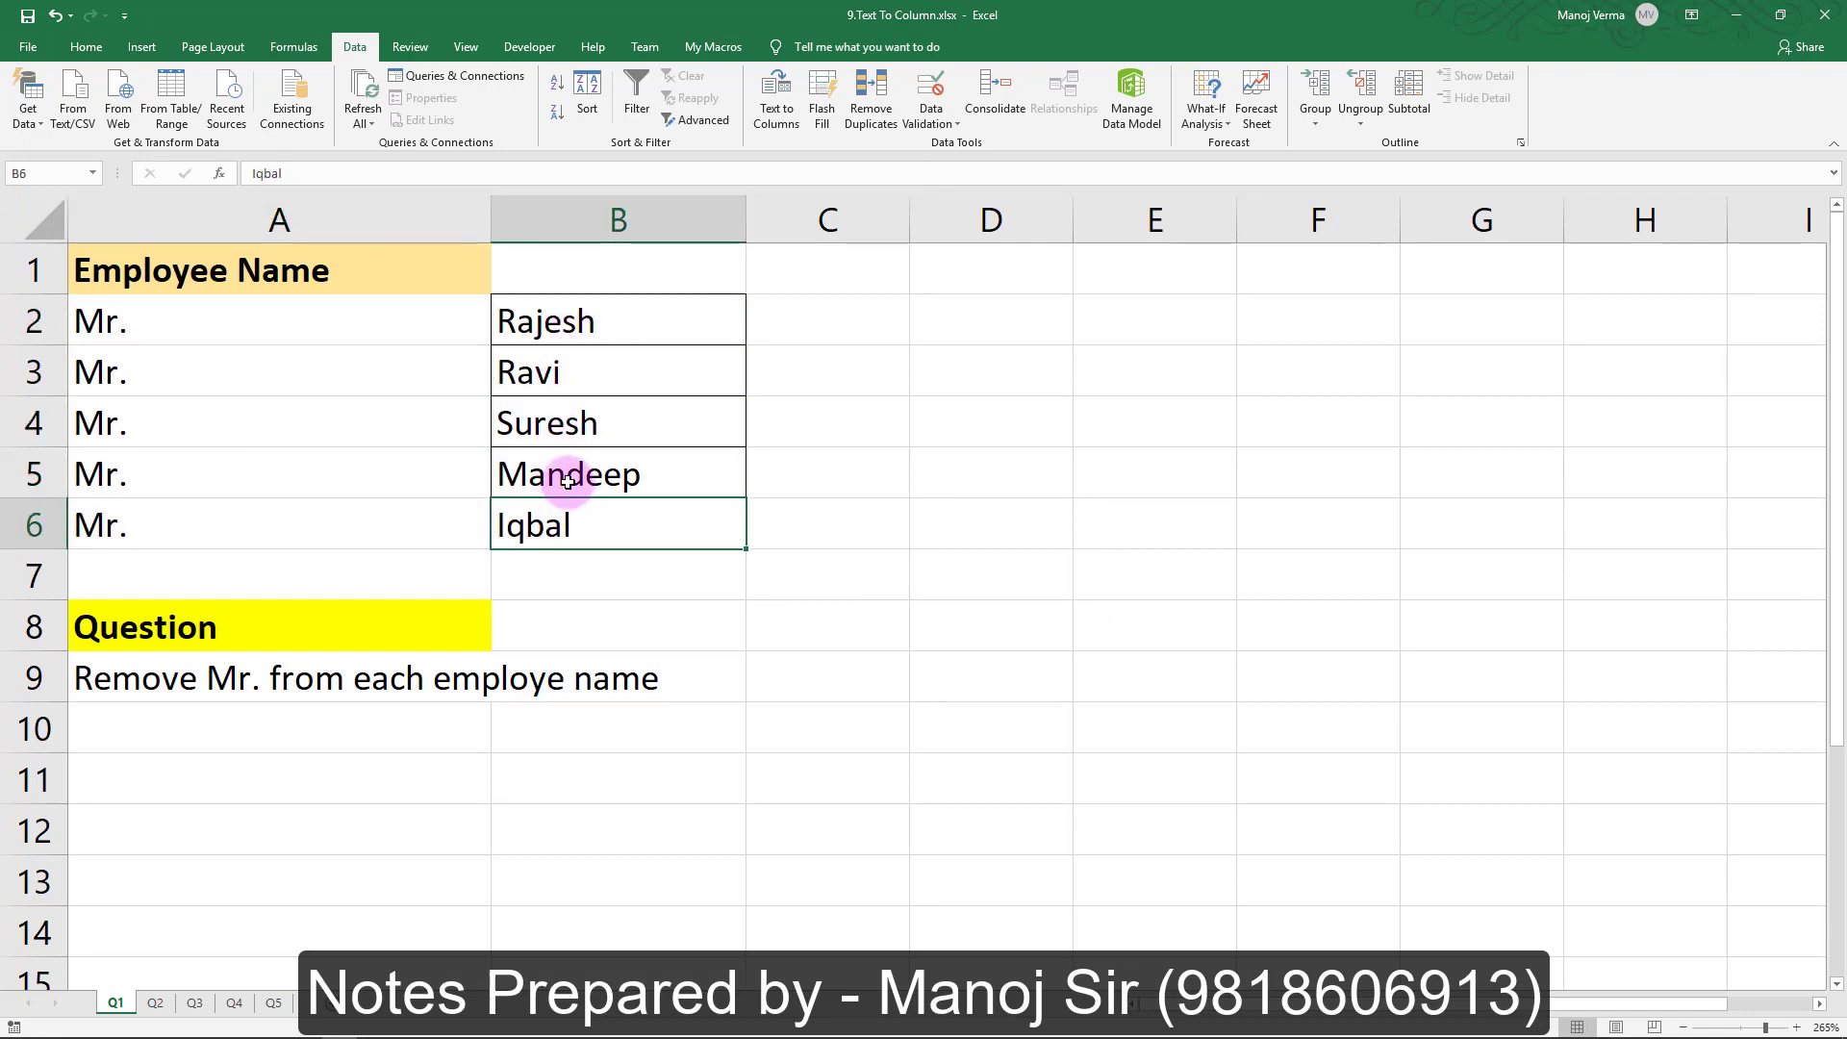
# Verify Mandeep, Suresh, Ravi, Rajesh and the Mr. left in column A, then go to sheet Q2
pyautogui.click(553, 474)
pyautogui.click(569, 424)
pyautogui.click(579, 373)
pyautogui.click(563, 331)
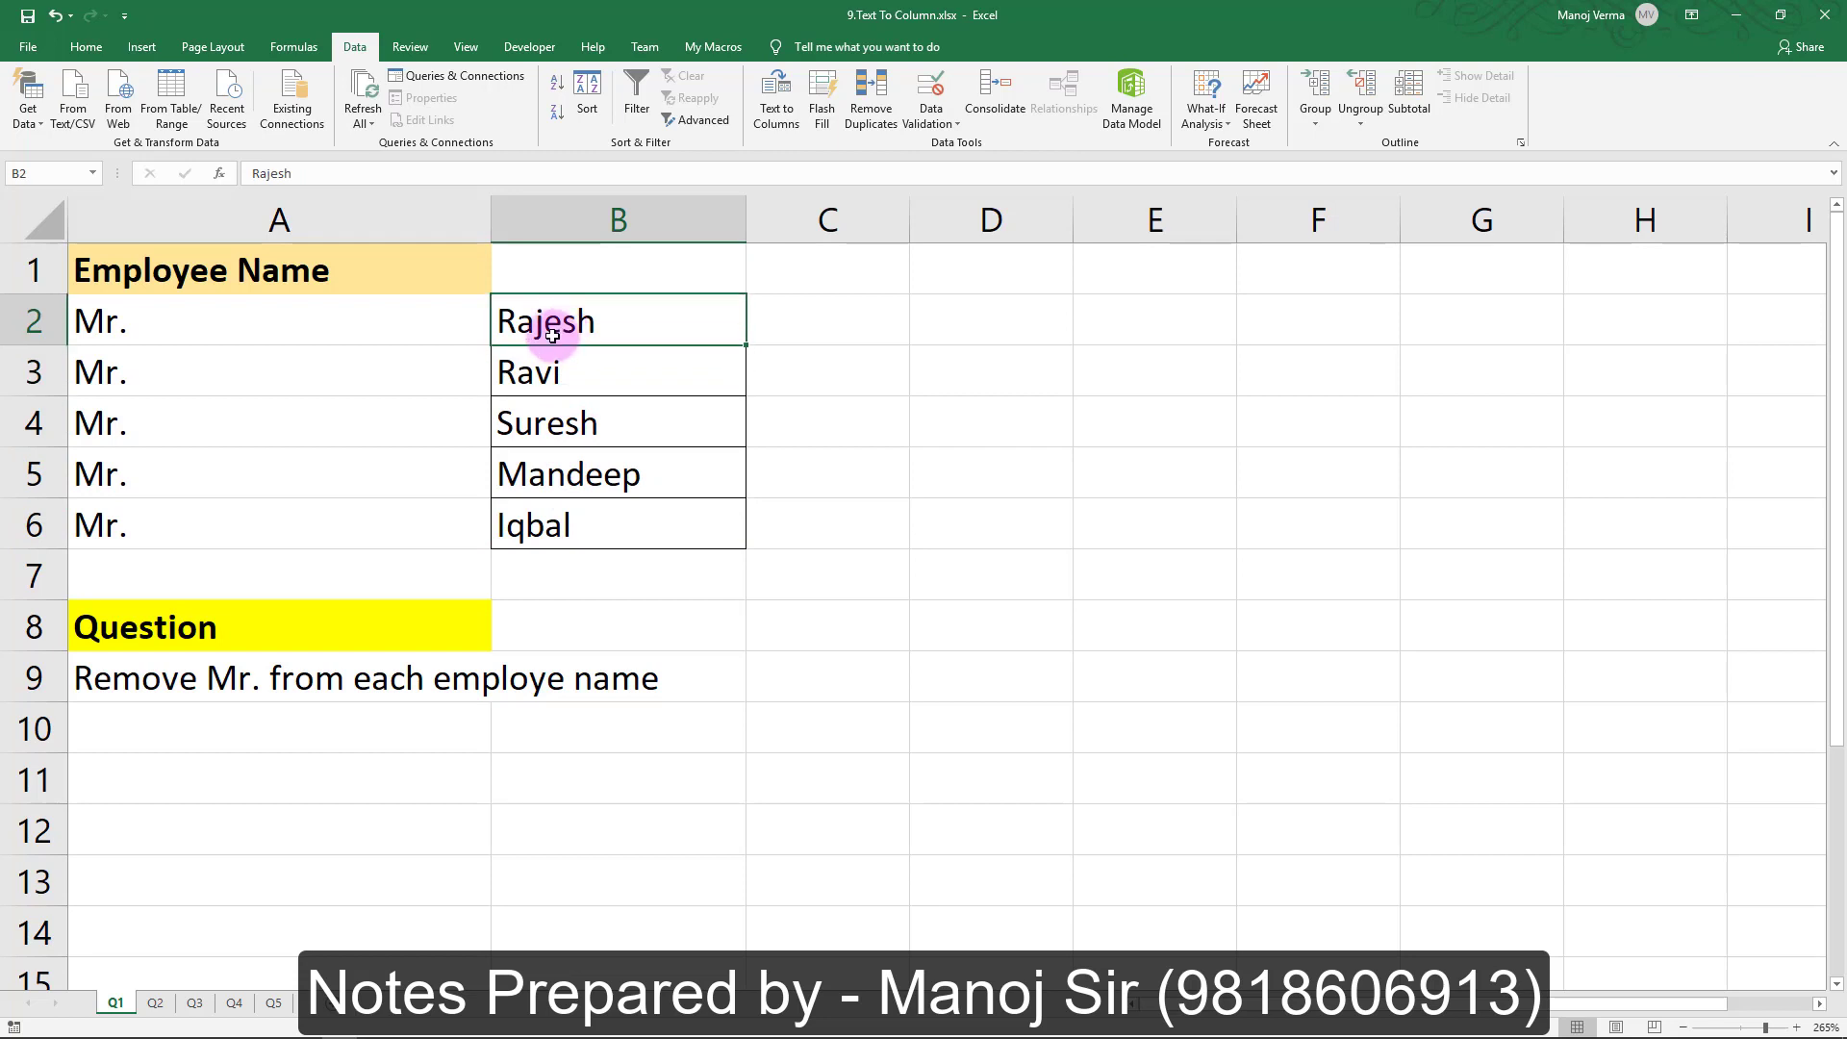
pyautogui.click(417, 324)
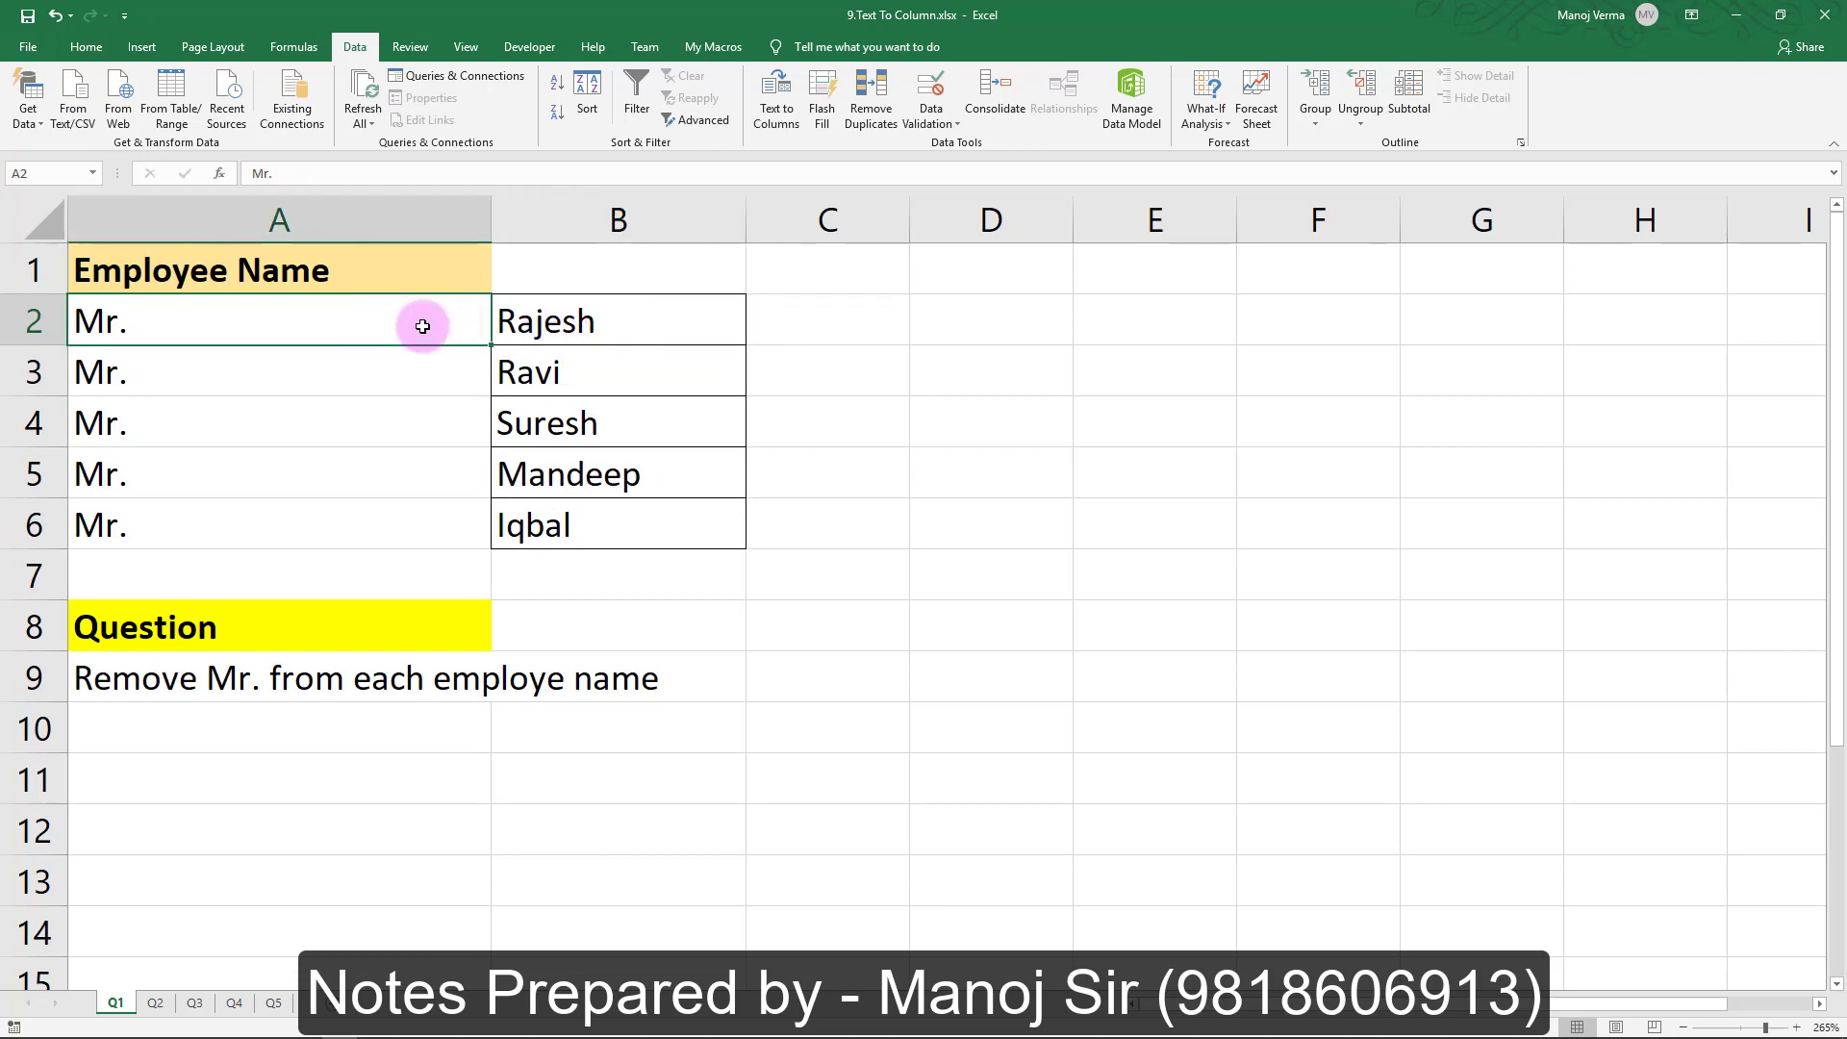
pyautogui.click(545, 327)
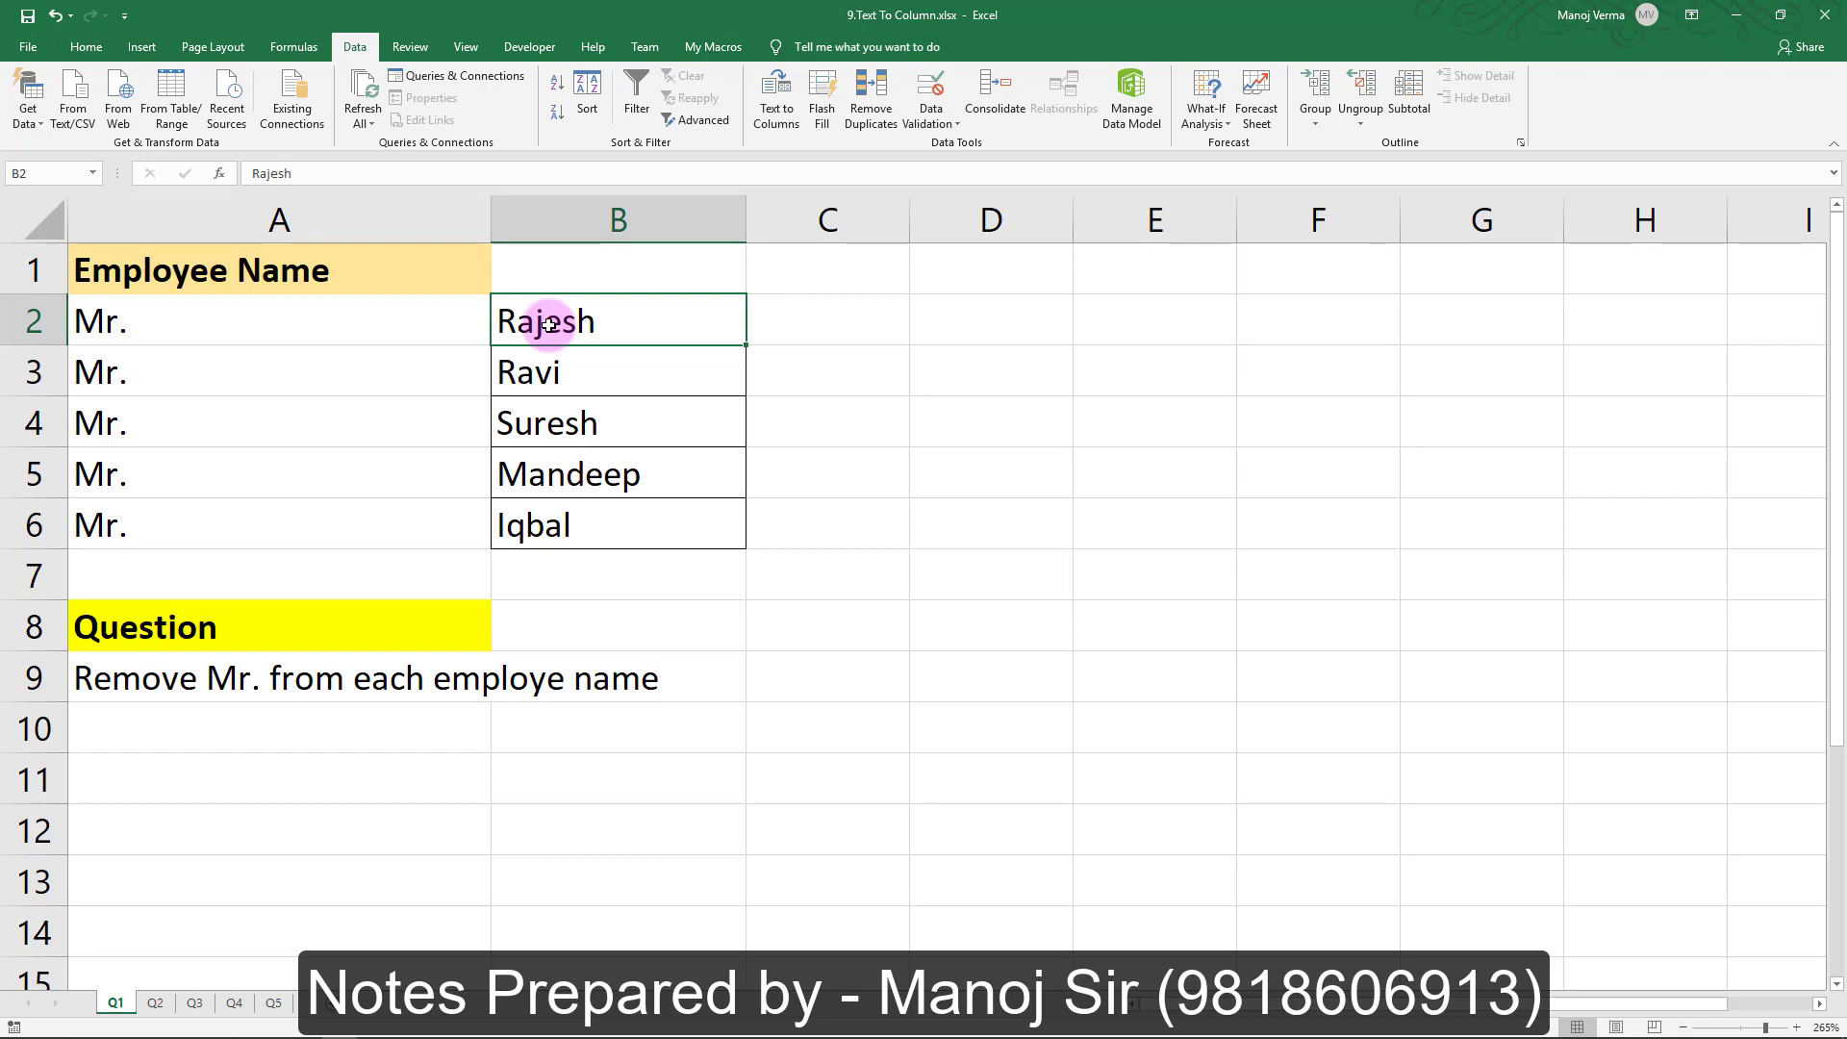
pyautogui.click(154, 1000)
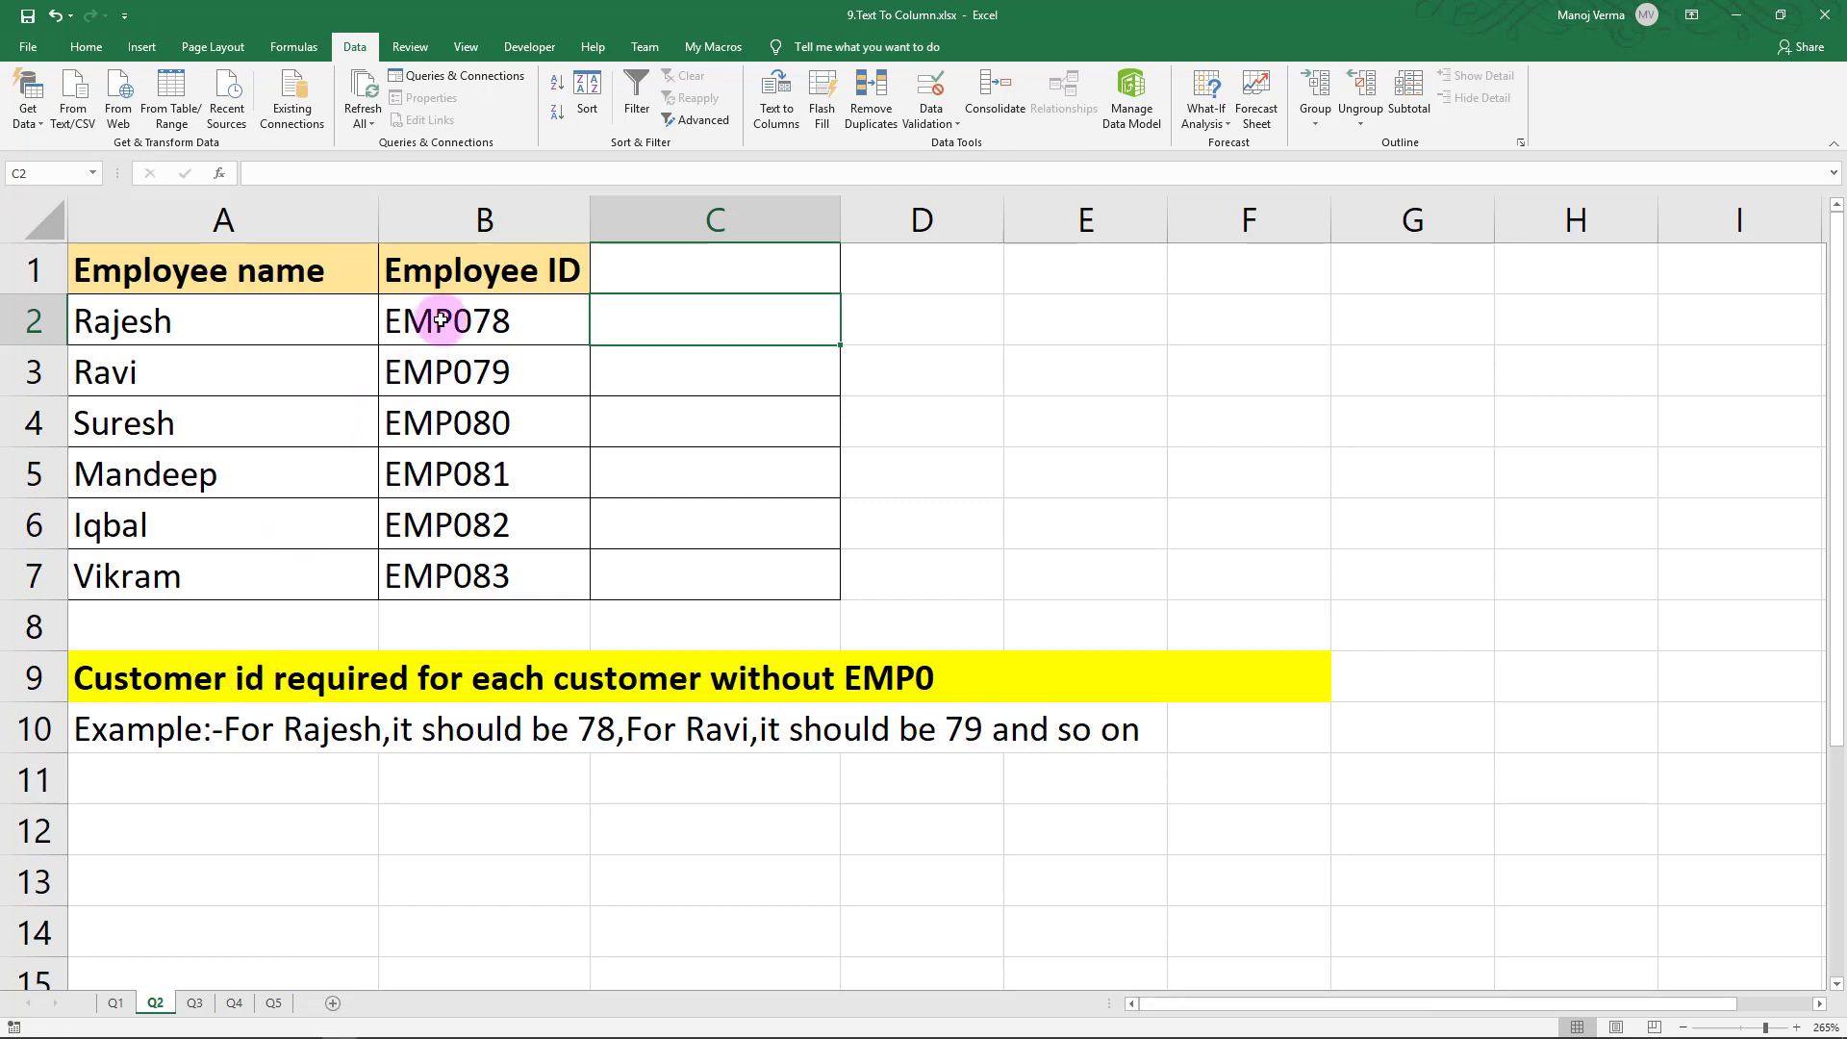
pyautogui.moveTo(441, 320); pyautogui.dragTo(441, 586)
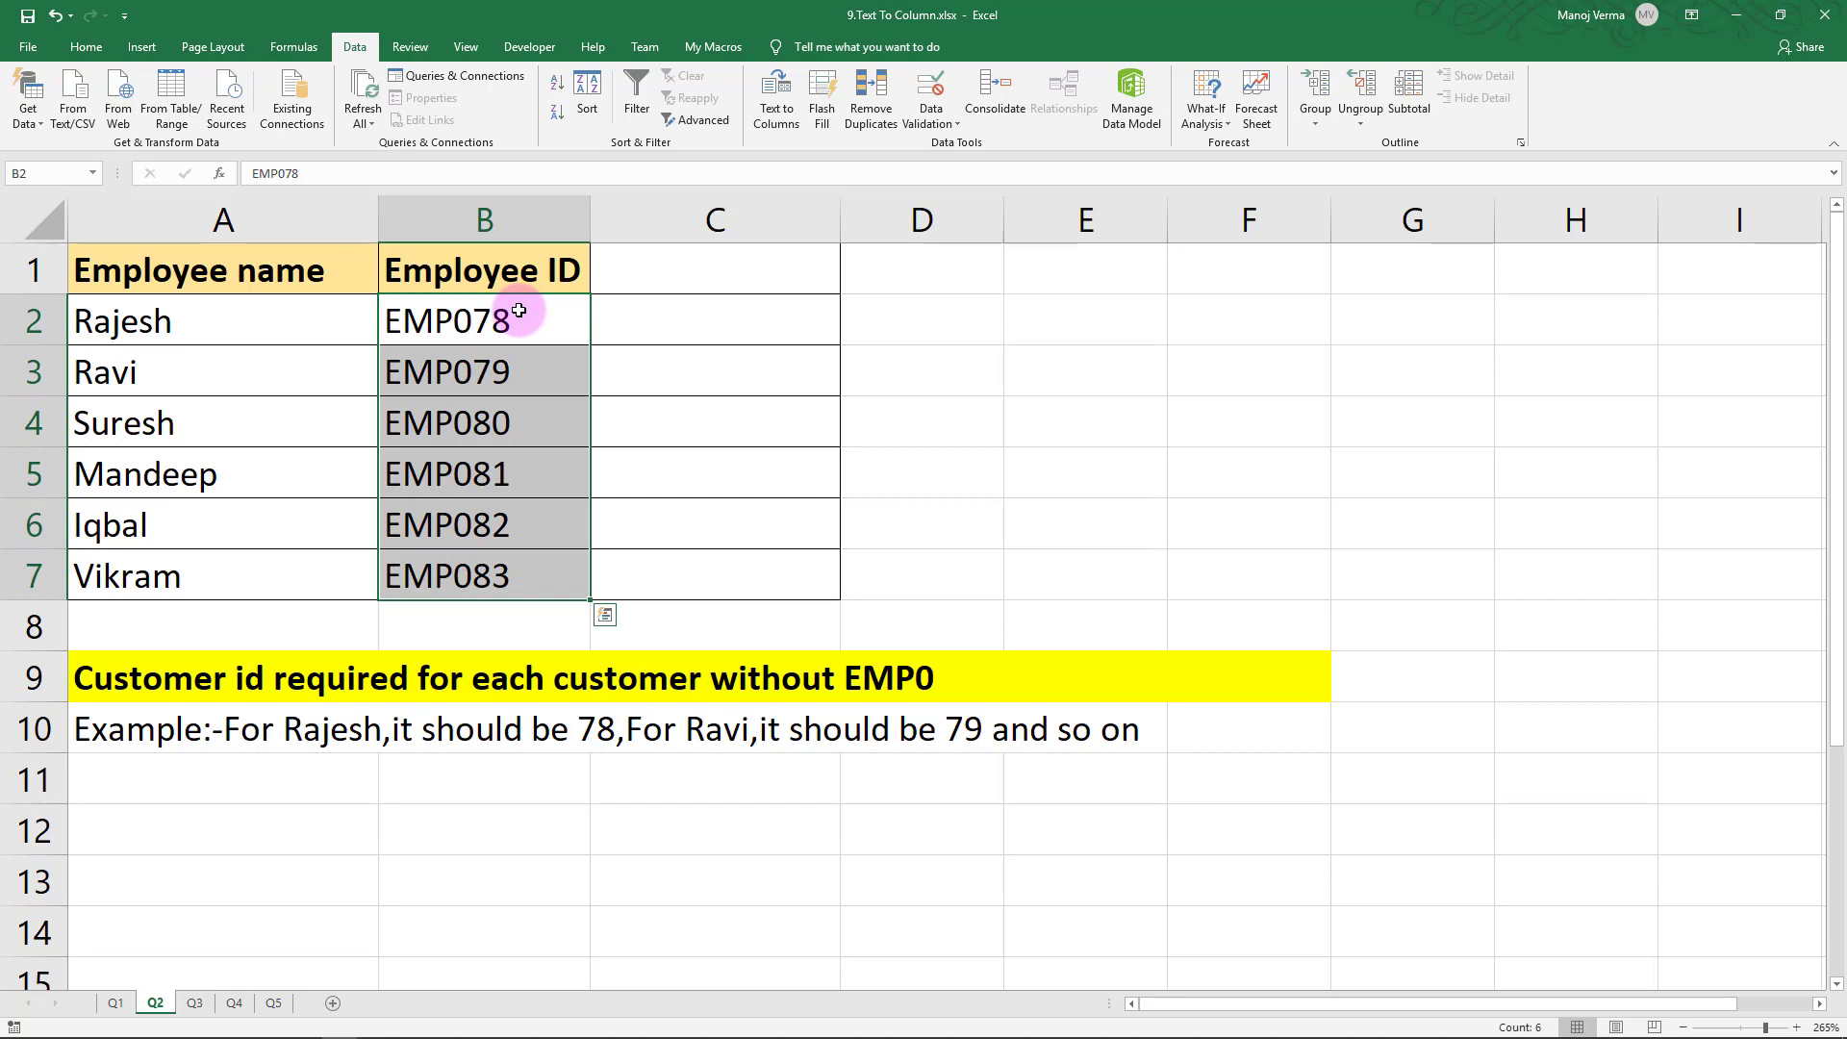
pyautogui.click(280, 726)
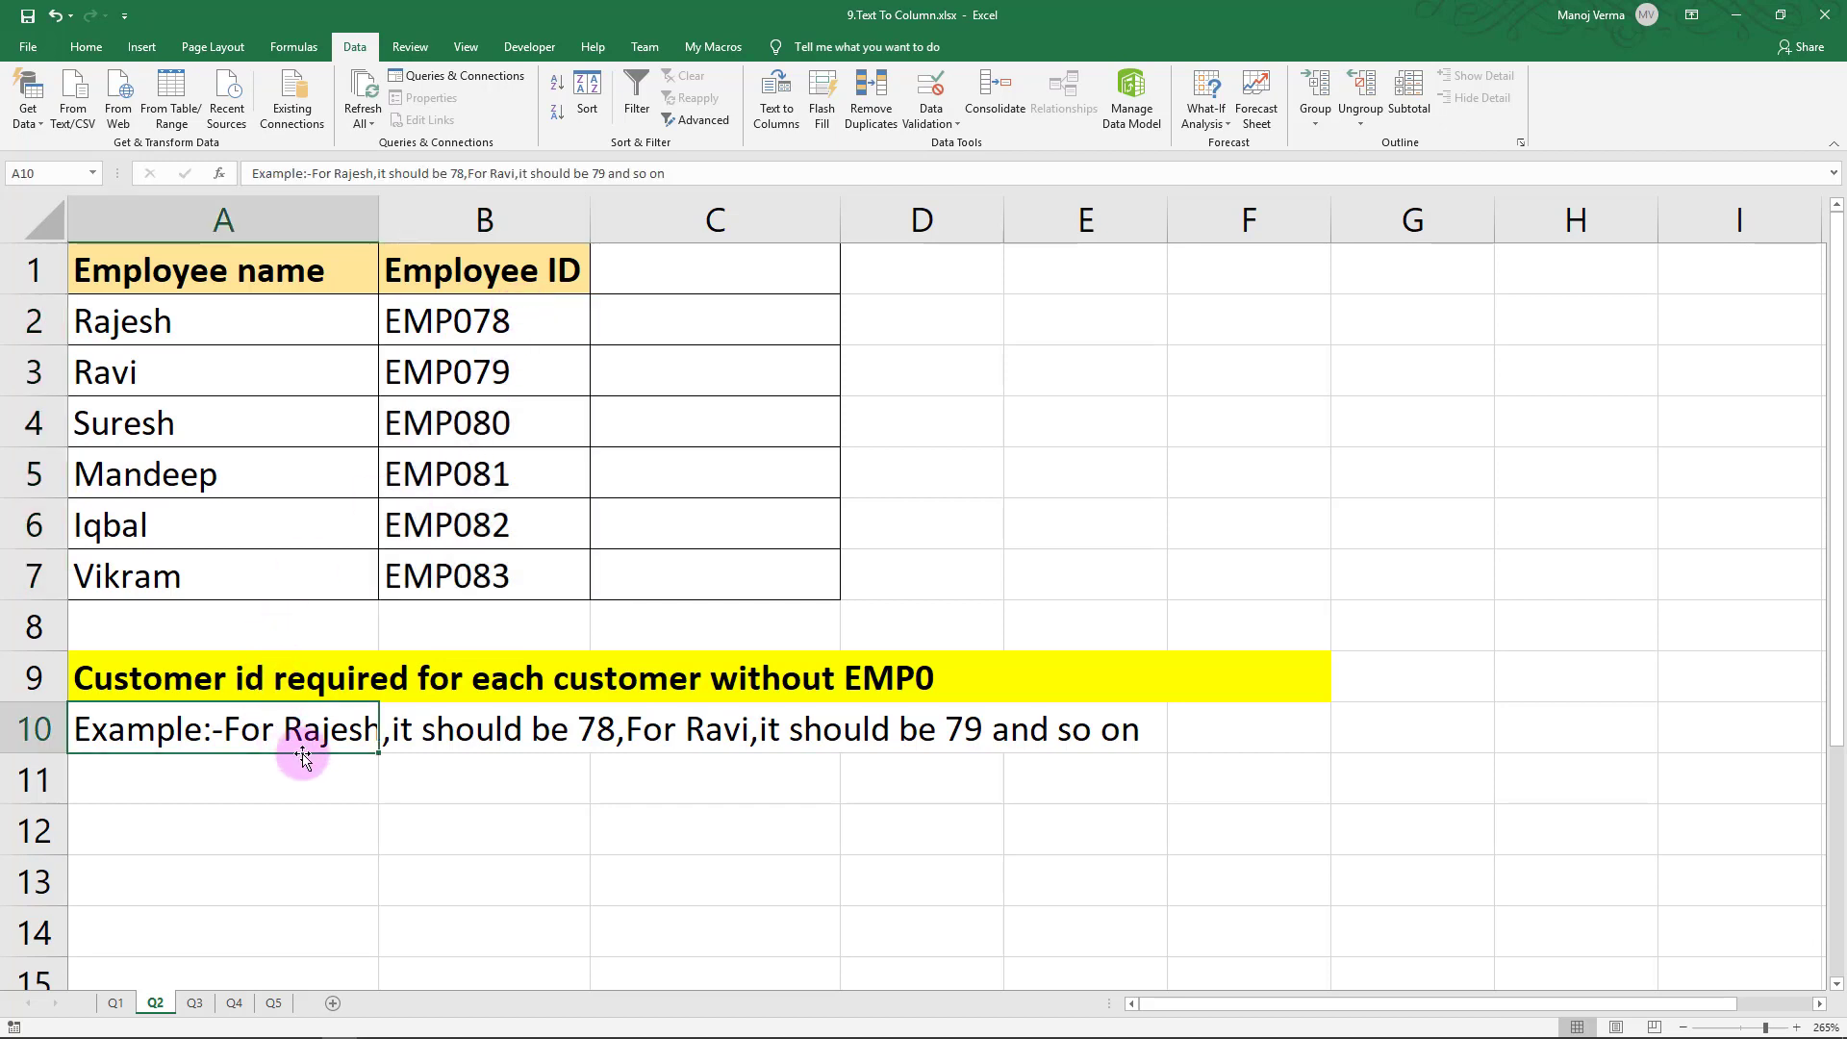
pyautogui.click(336, 774)
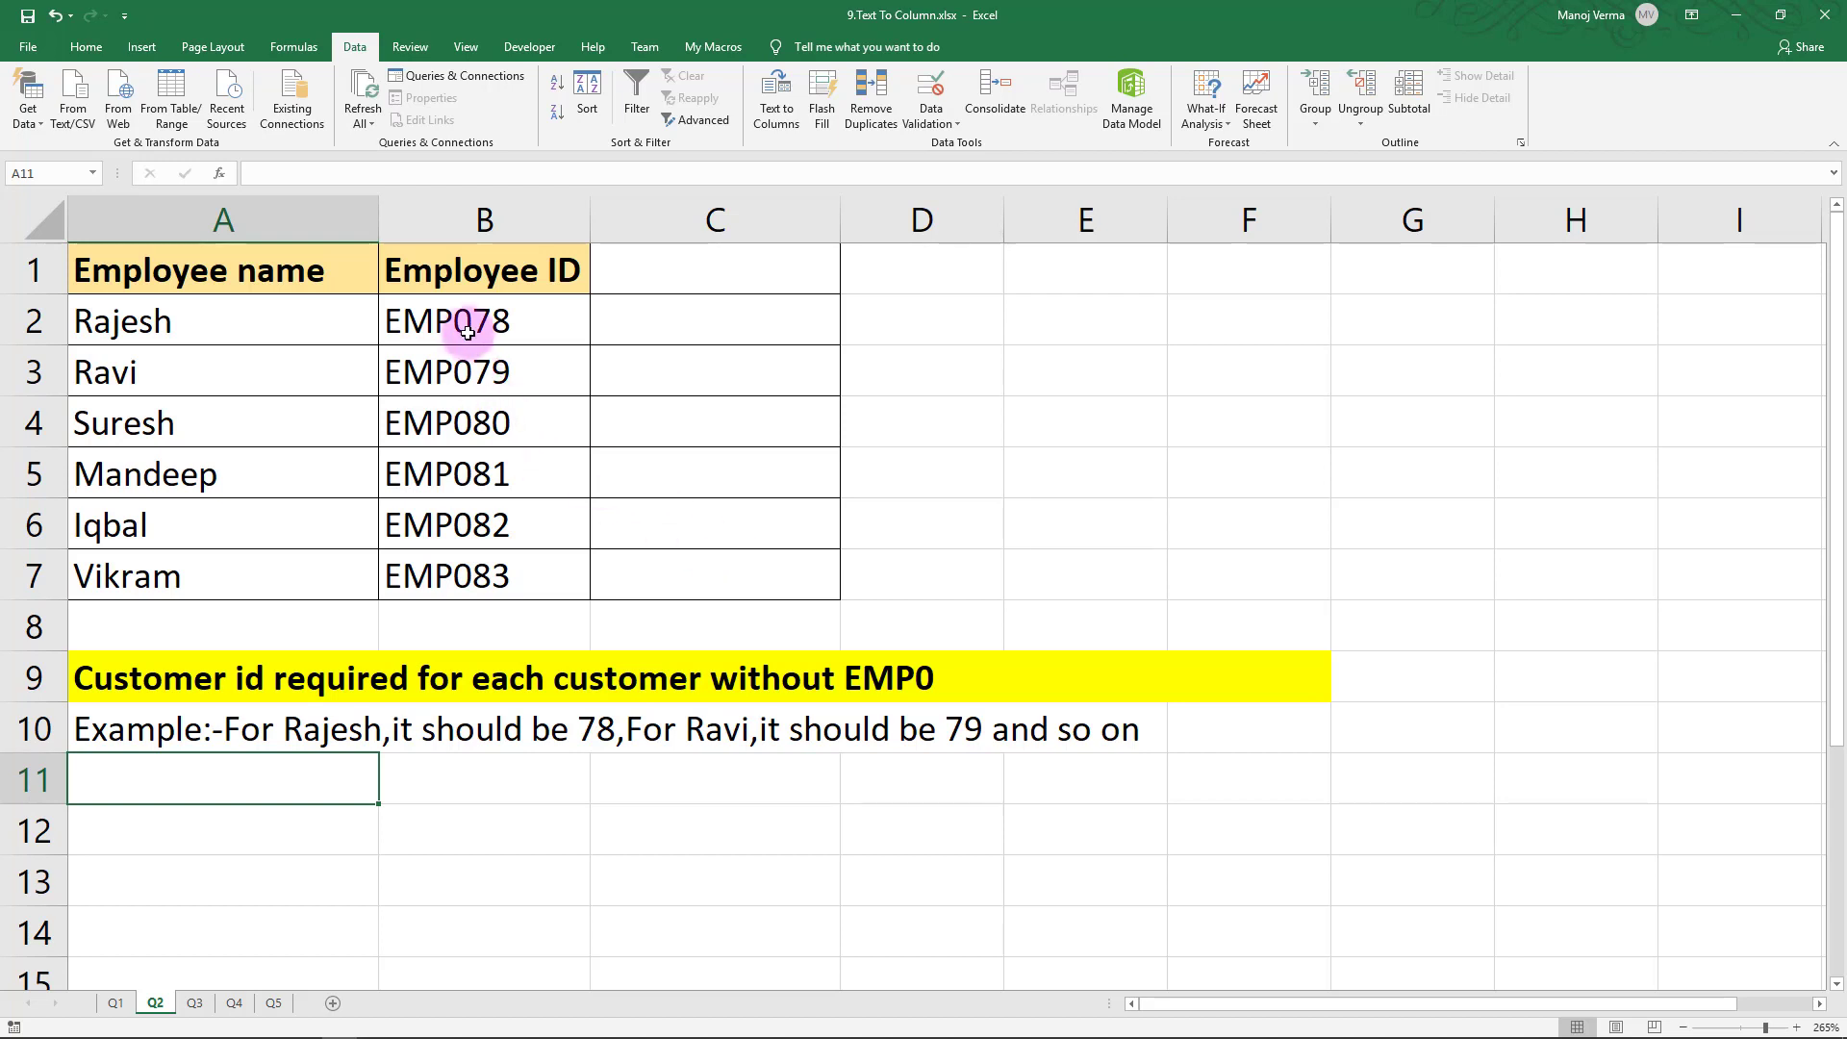
# Select the Q2 employee IDs and set the Text to Columns custom delimiter to P
pyautogui.moveTo(471, 325); pyautogui.dragTo(478, 575)
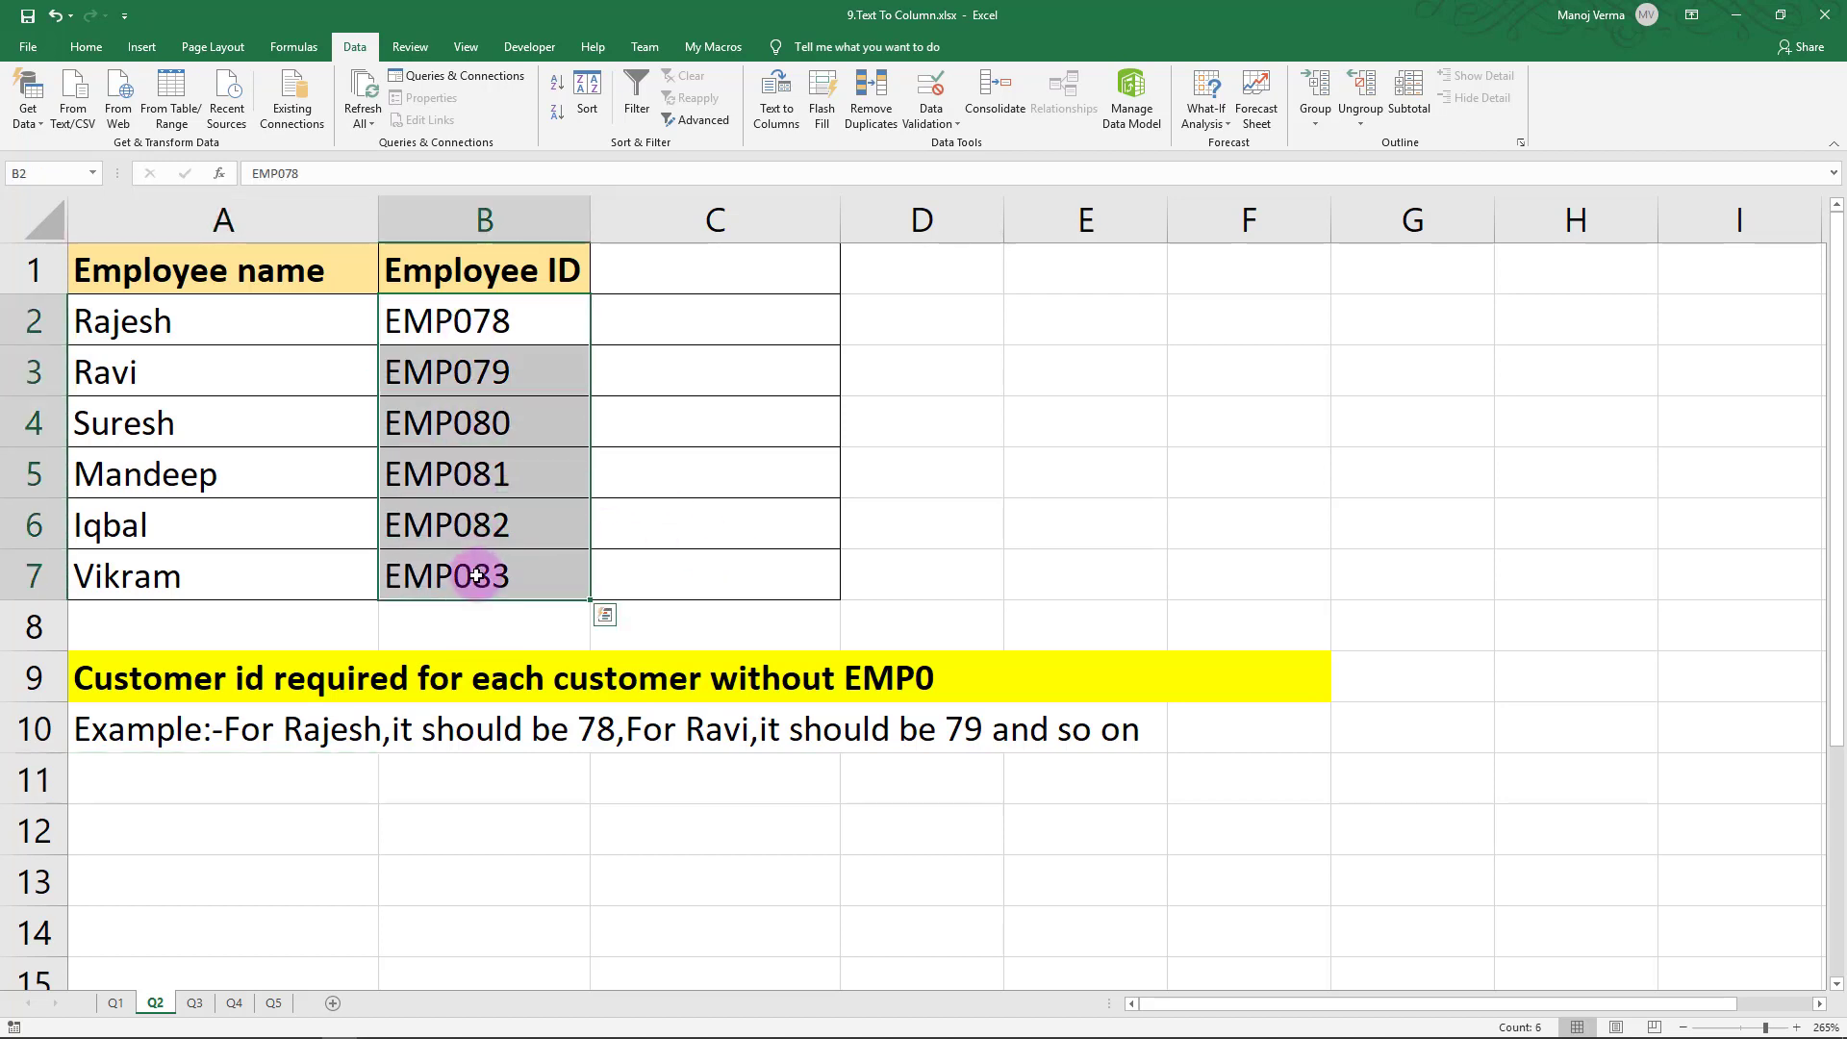
pyautogui.click(770, 125)
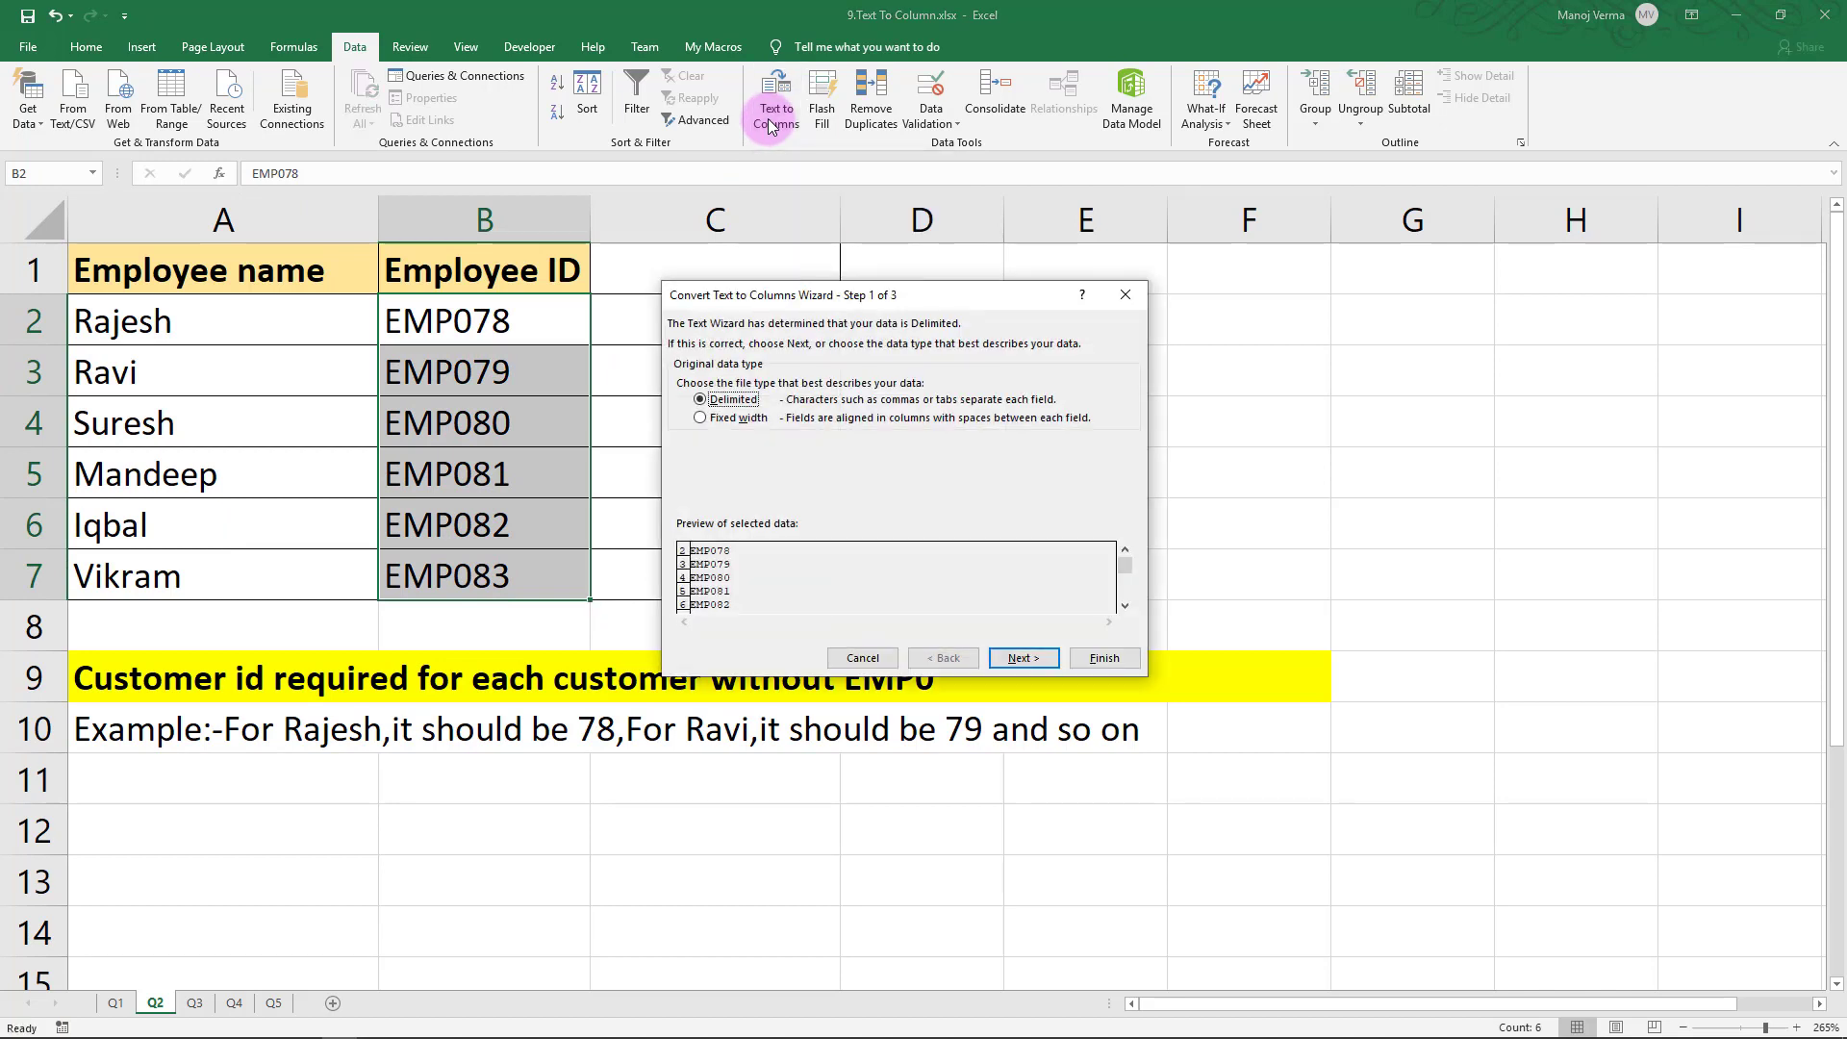
pyautogui.click(1017, 661)
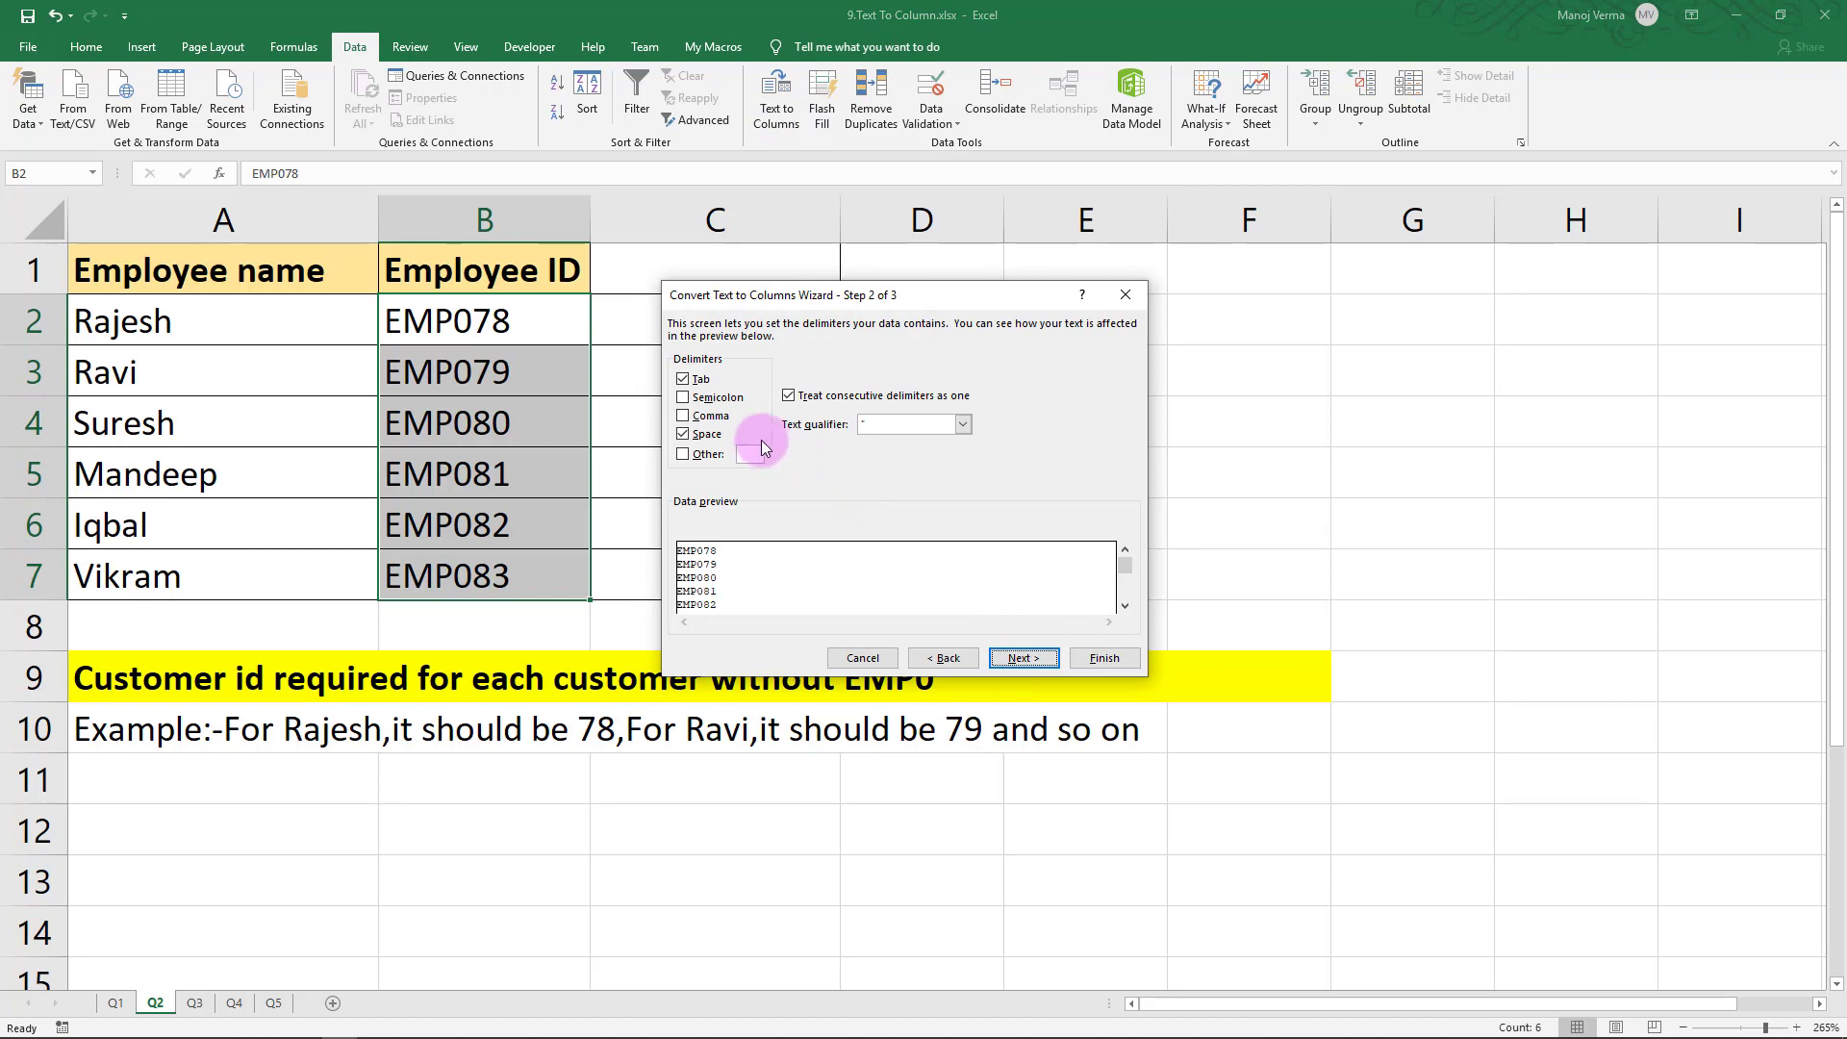
pyautogui.moveTo(800, 303); pyautogui.dragTo(934, 300)
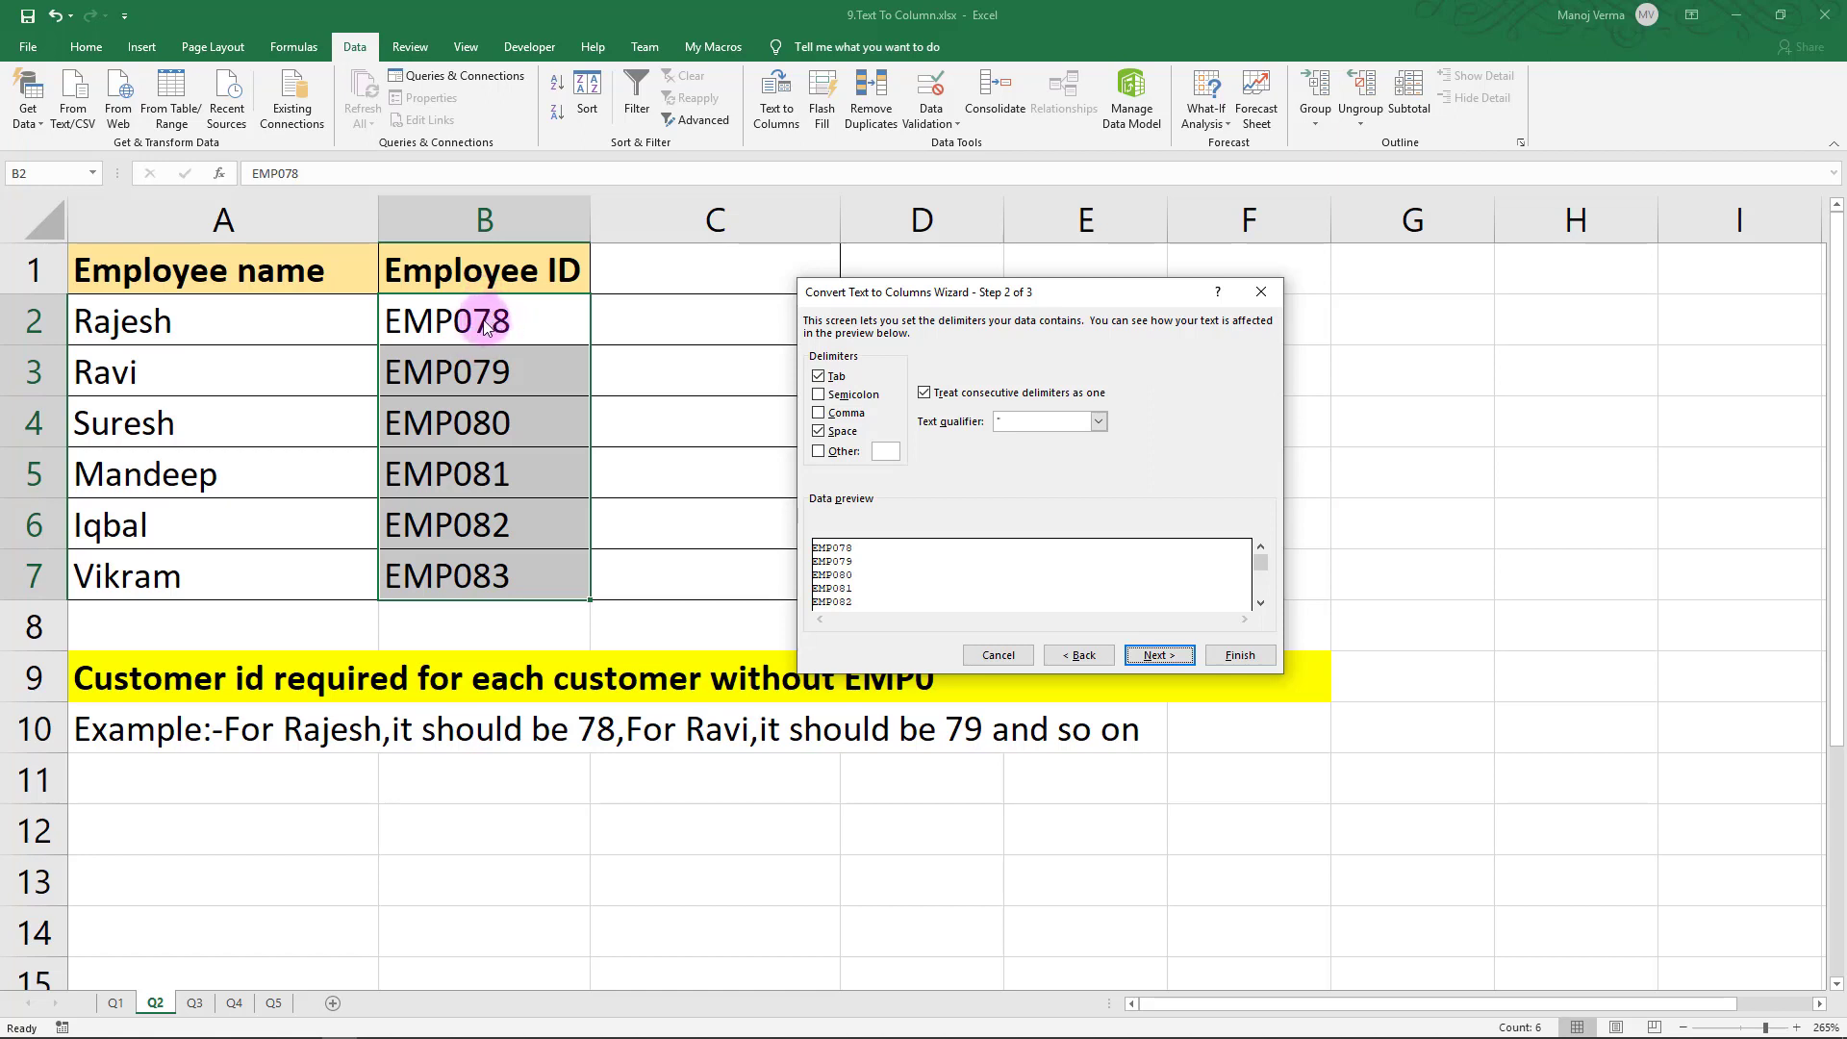
pyautogui.click(881, 452)
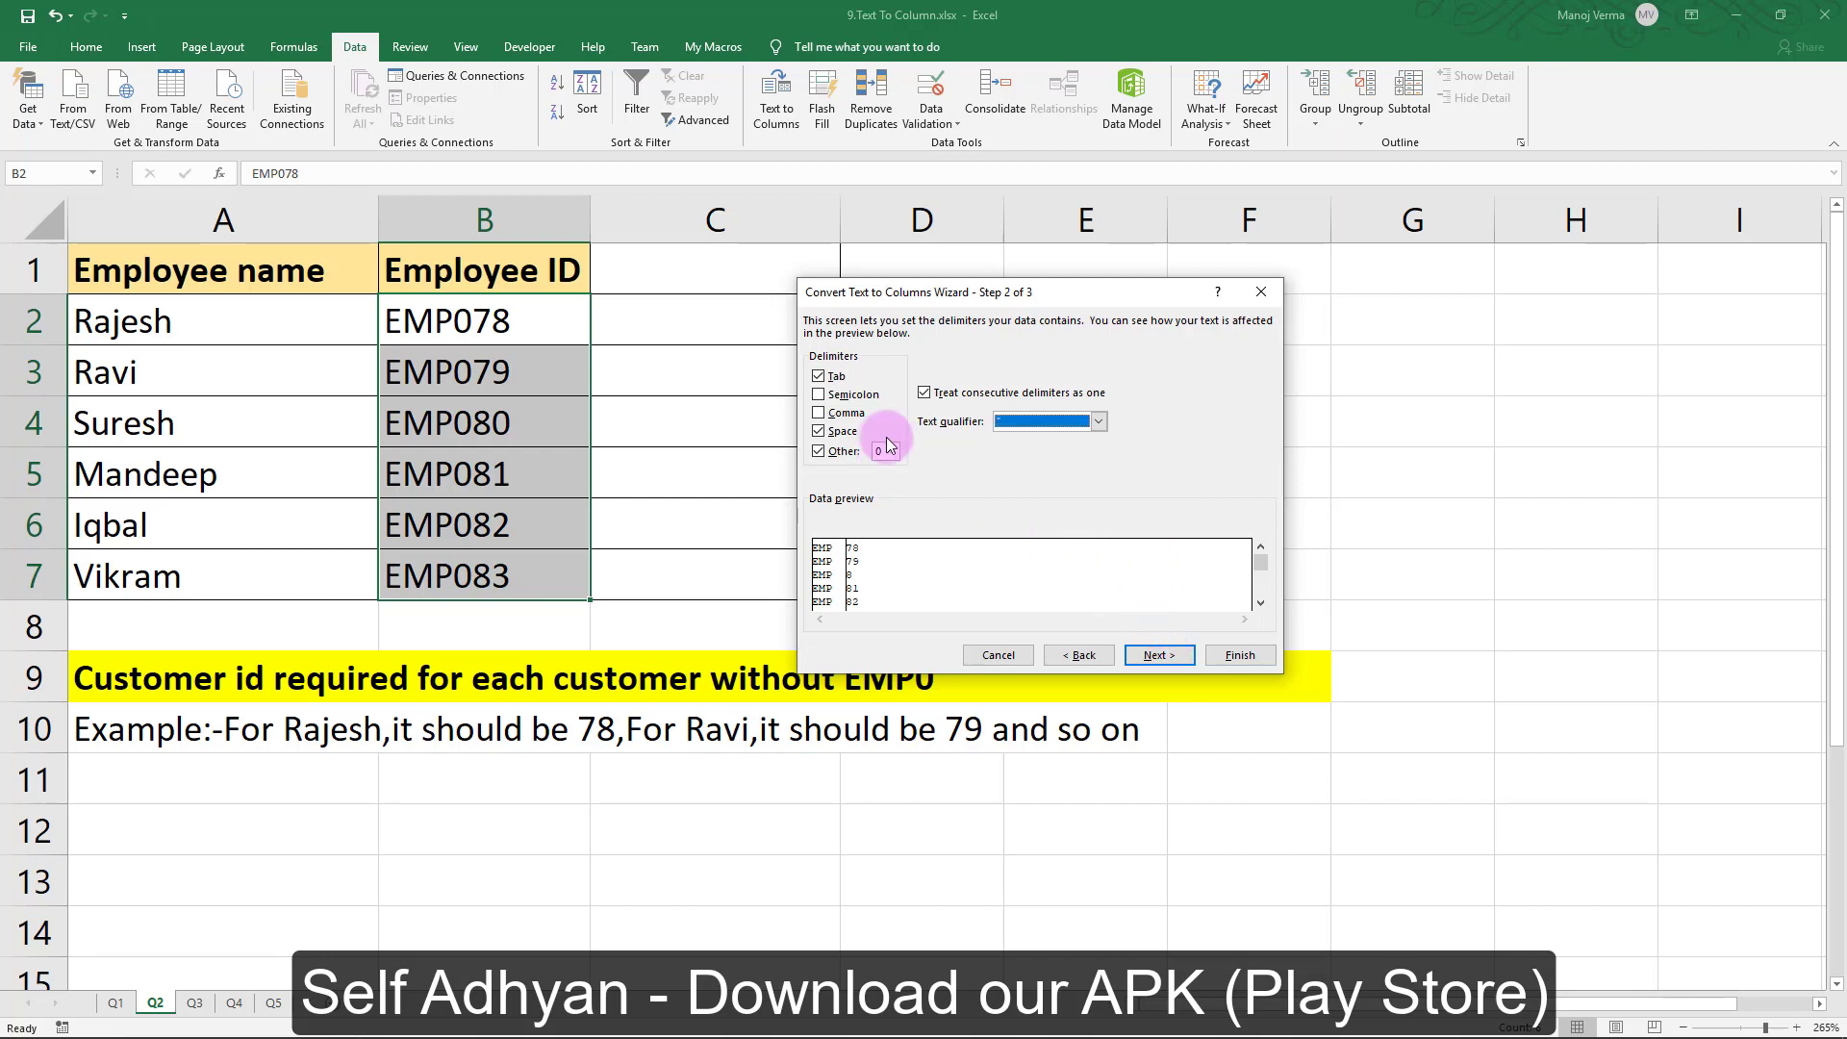
pyautogui.write('0')
pyautogui.press('BackSpace')
pyautogui.write('p')
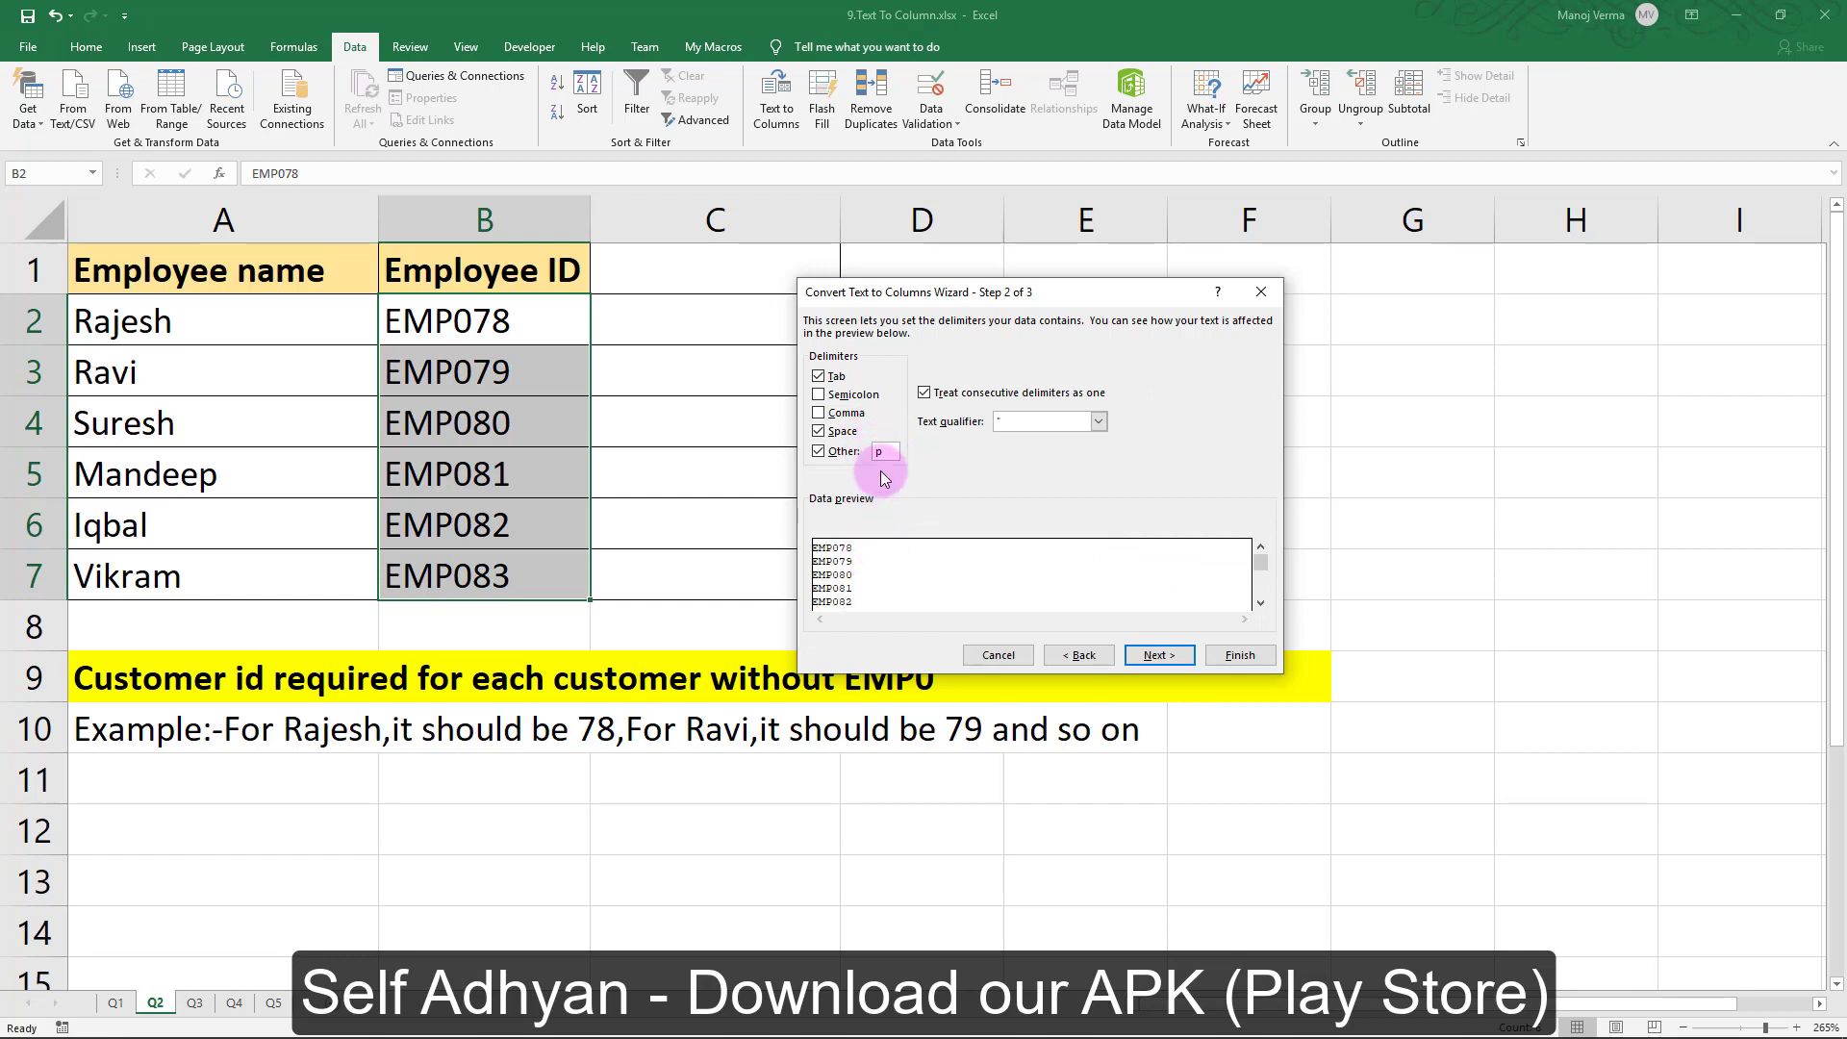
pyautogui.moveTo(887, 450); pyautogui.dragTo(865, 450)
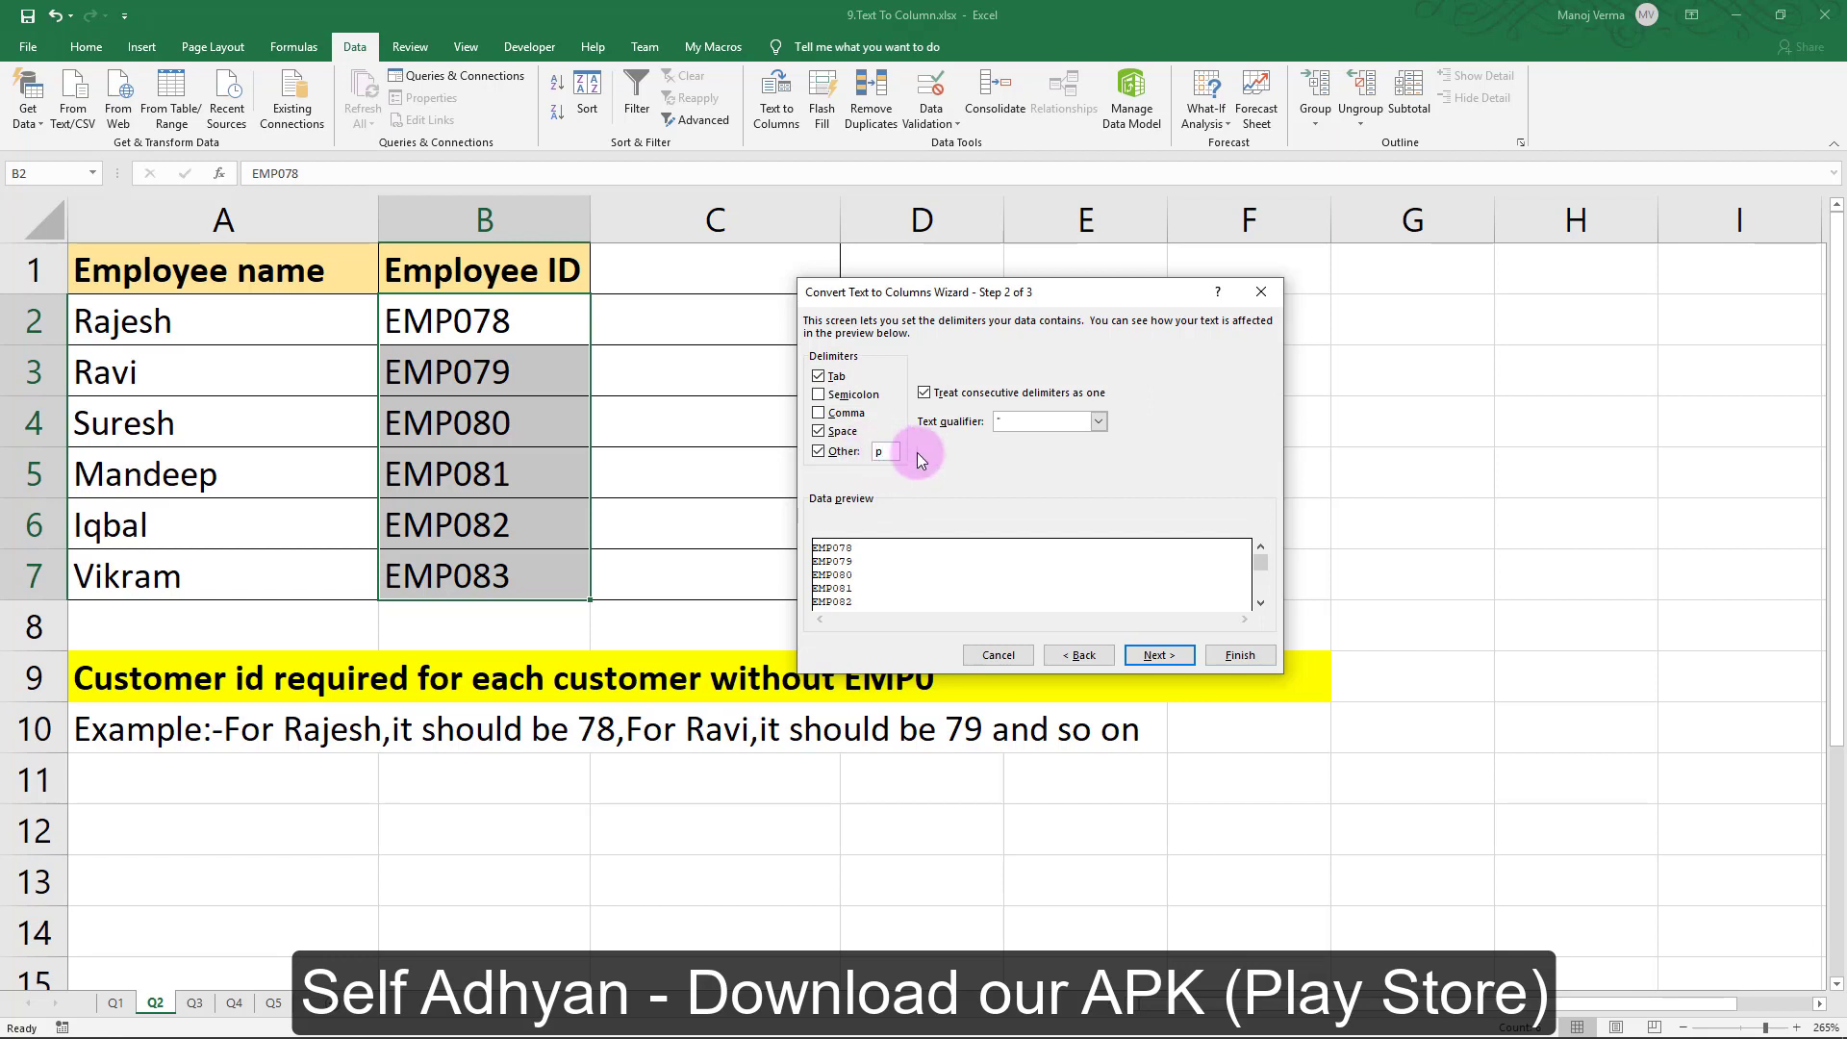
pyautogui.write('P')
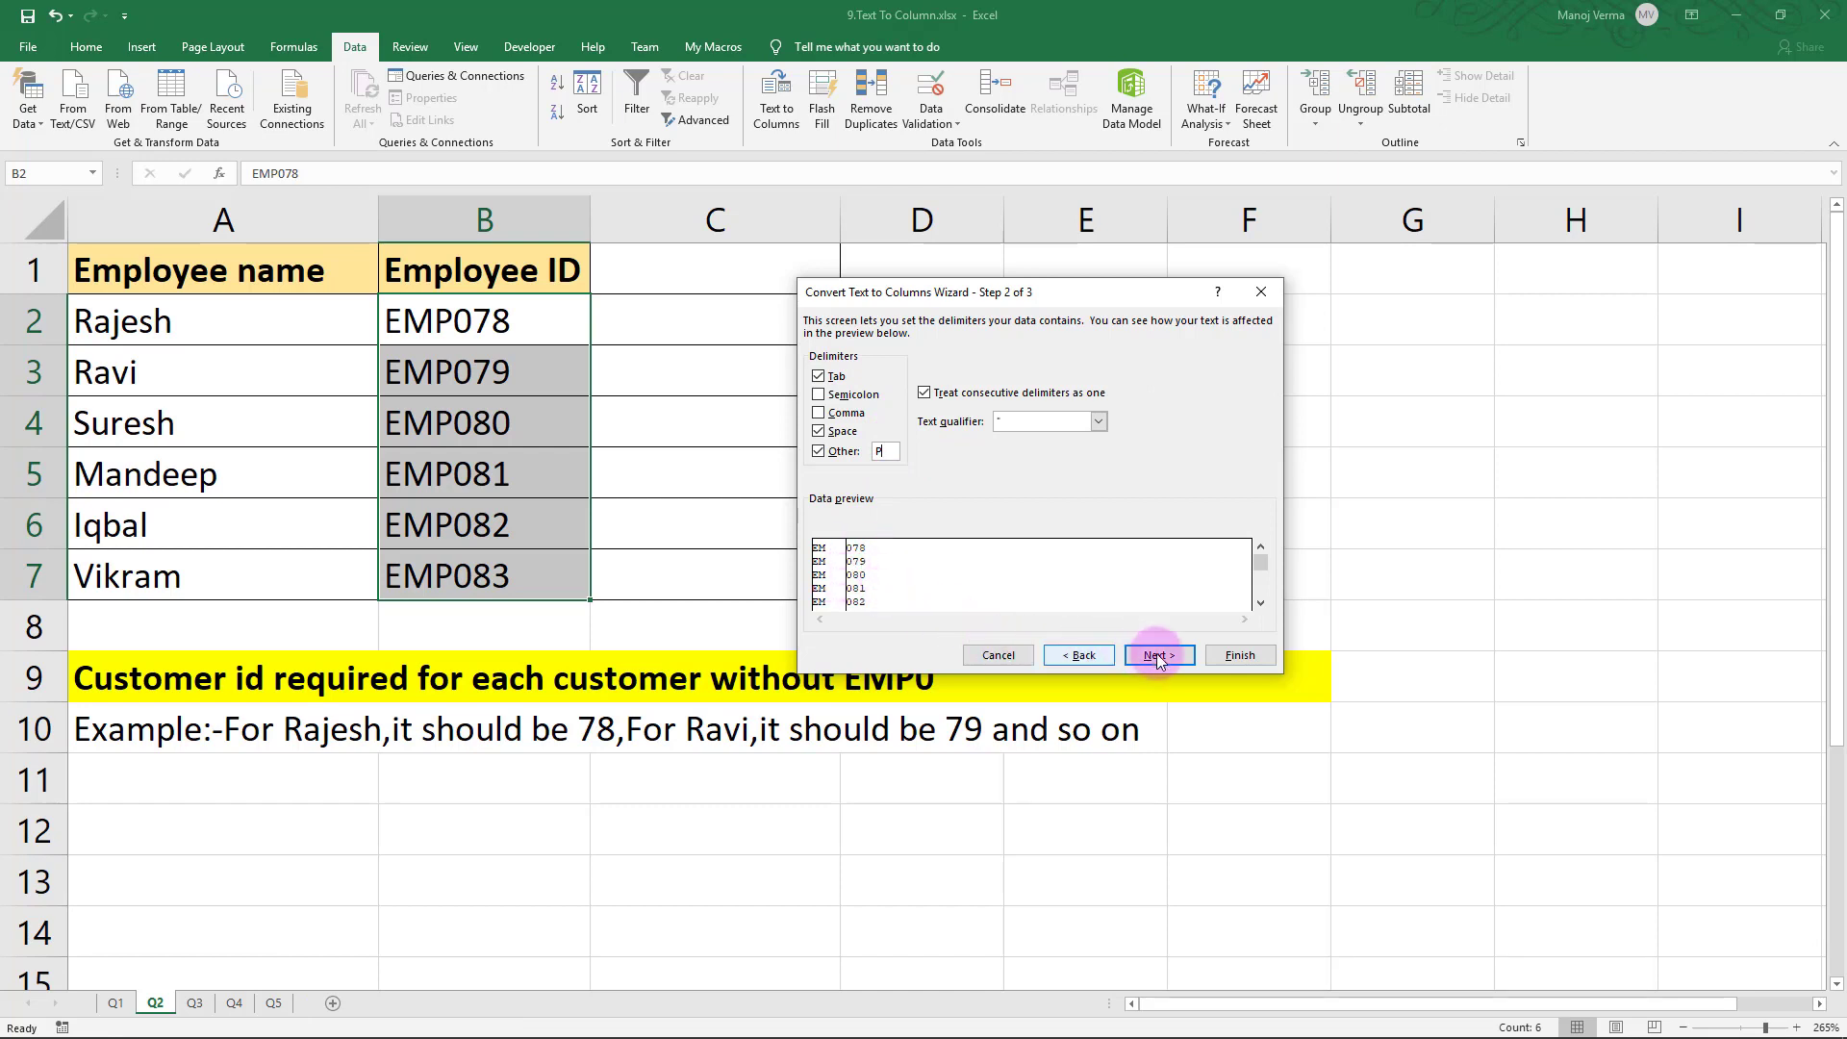
# Apply the split, overwriting column C, check the numbers 78 to 83, and go to sheet Q3
pyautogui.click(1210, 661)
pyautogui.click(926, 581)
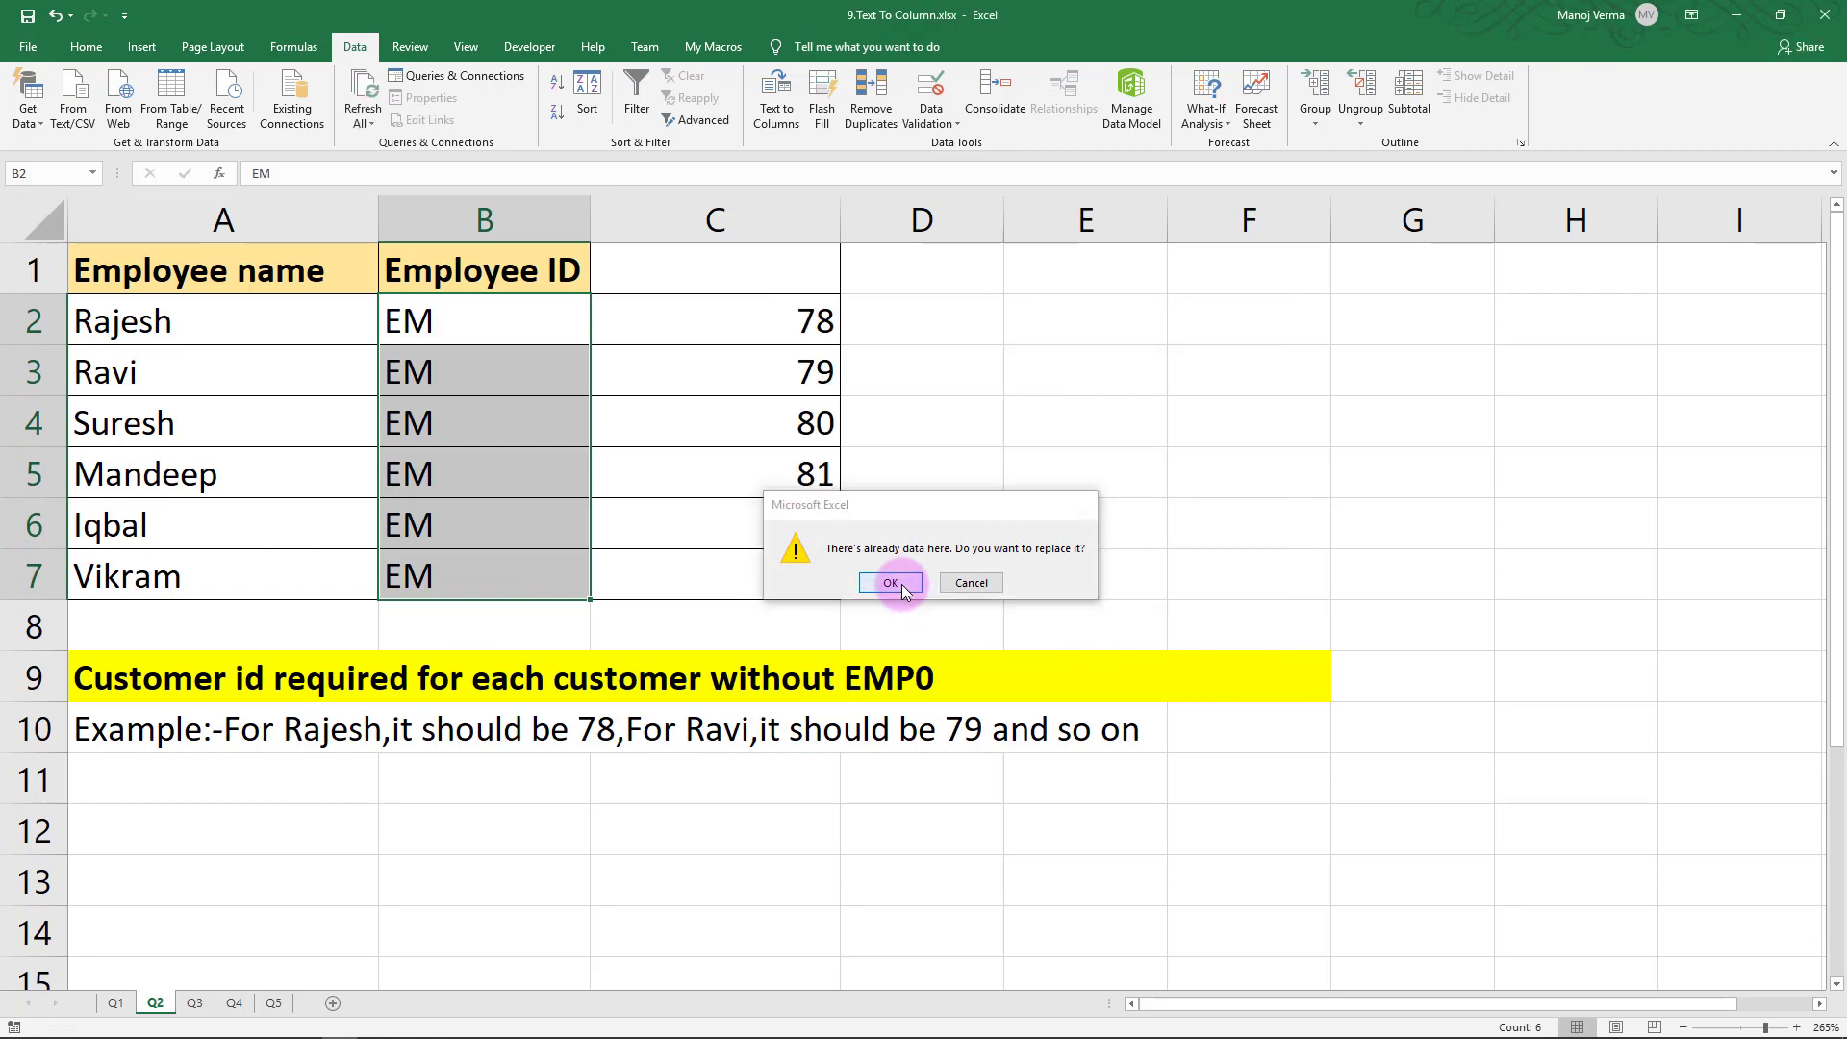
pyautogui.press('Right')
pyautogui.press('Down')
pyautogui.press('Down')
pyautogui.press('Down')
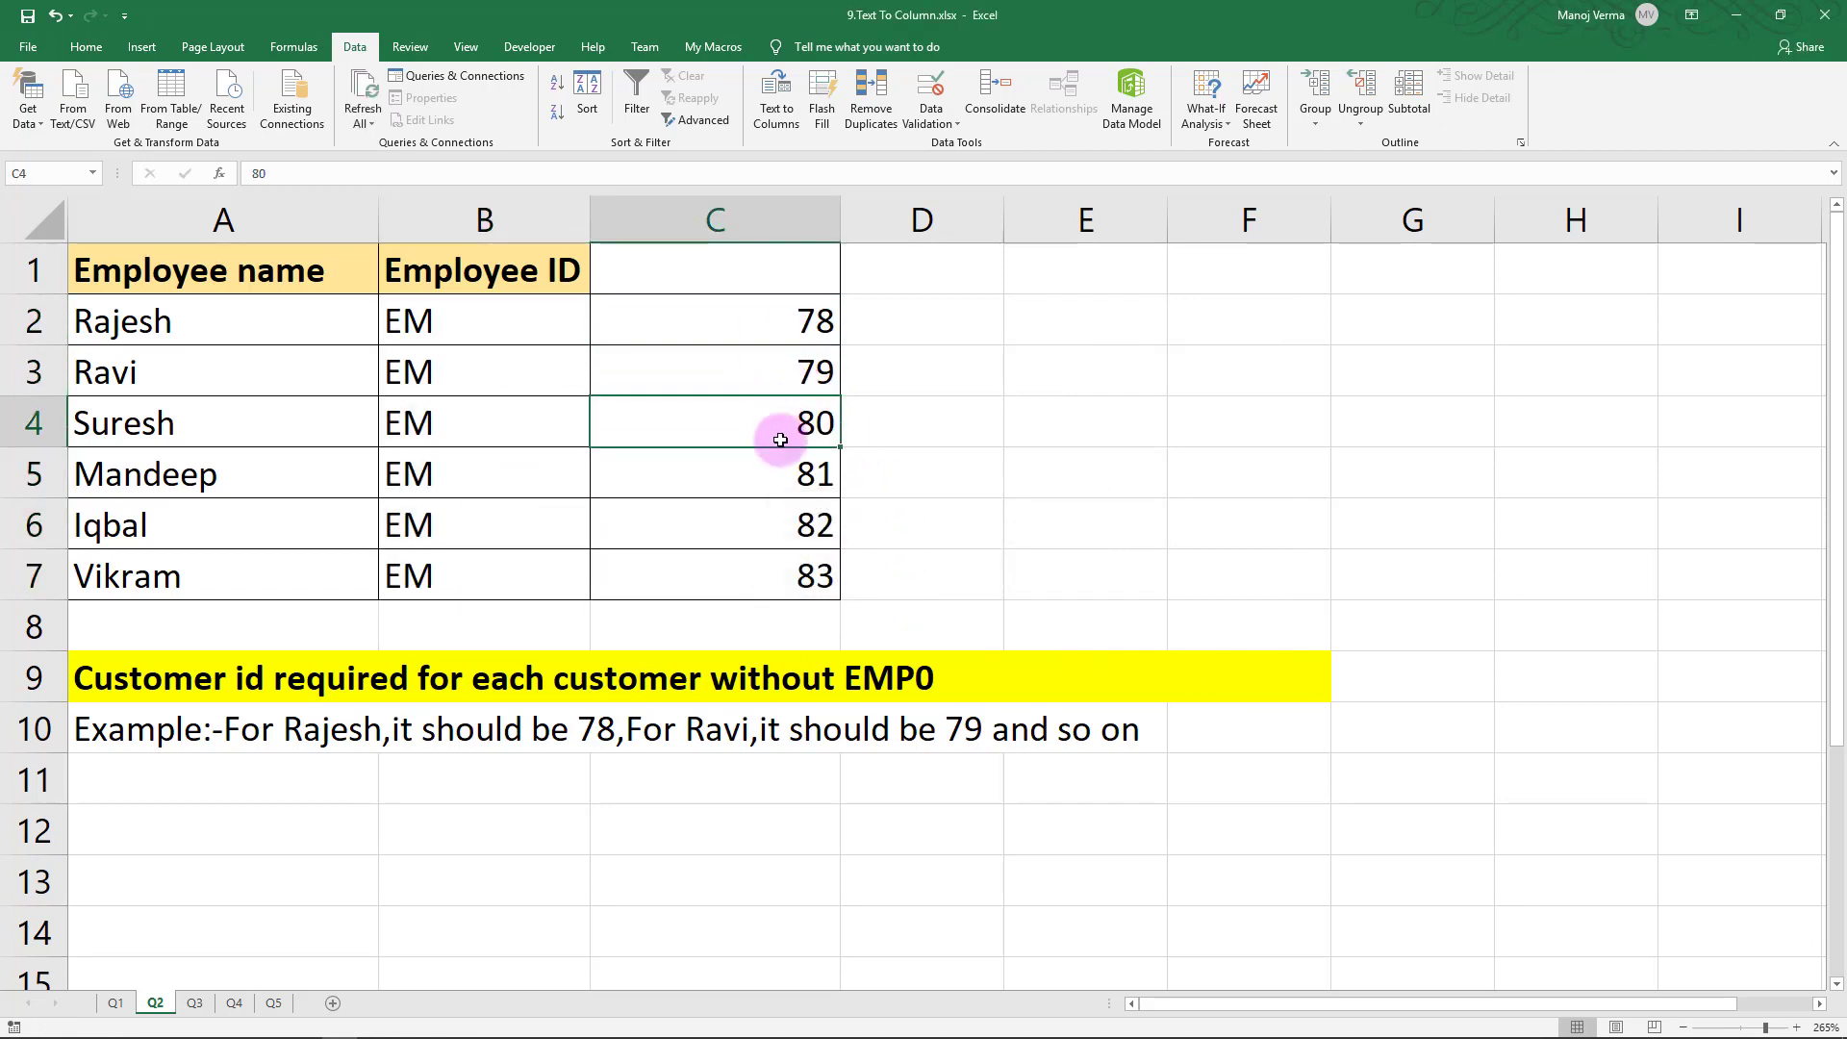
pyautogui.press('Down')
pyautogui.press('Down')
pyautogui.press('Up')
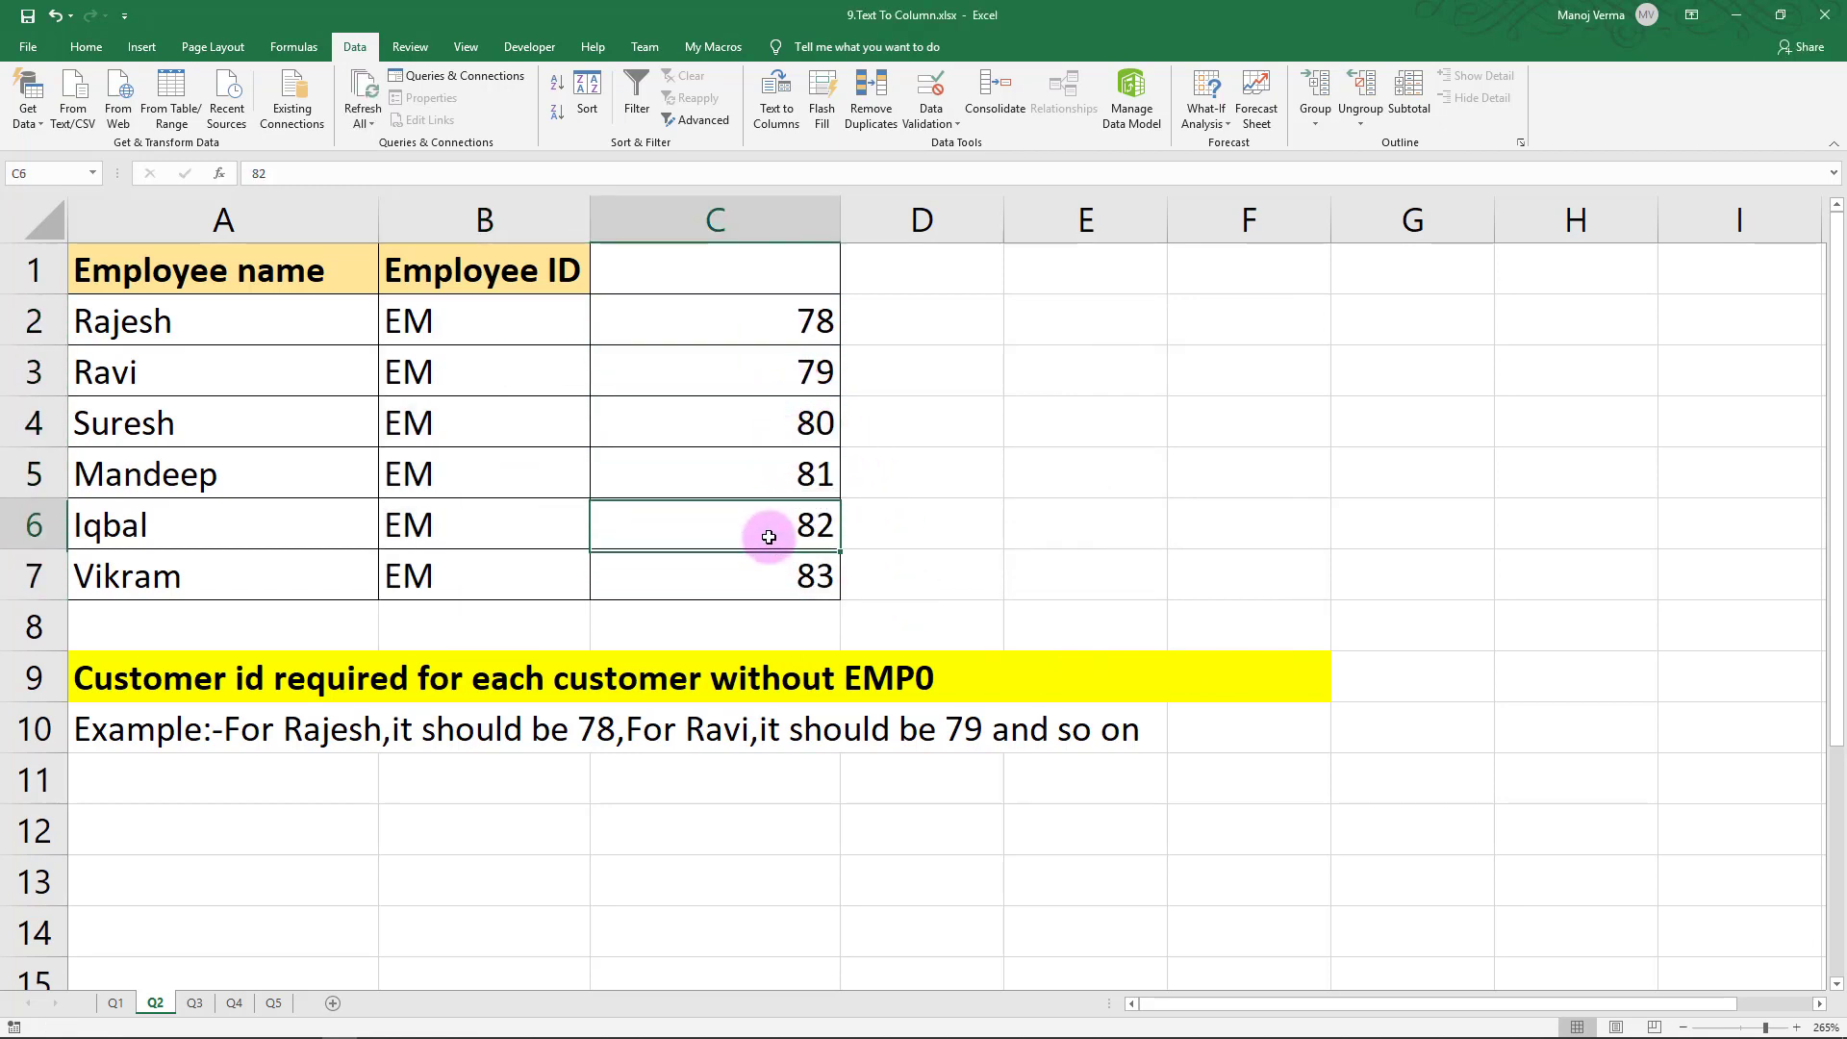
pyautogui.press('Up')
pyautogui.click(761, 320)
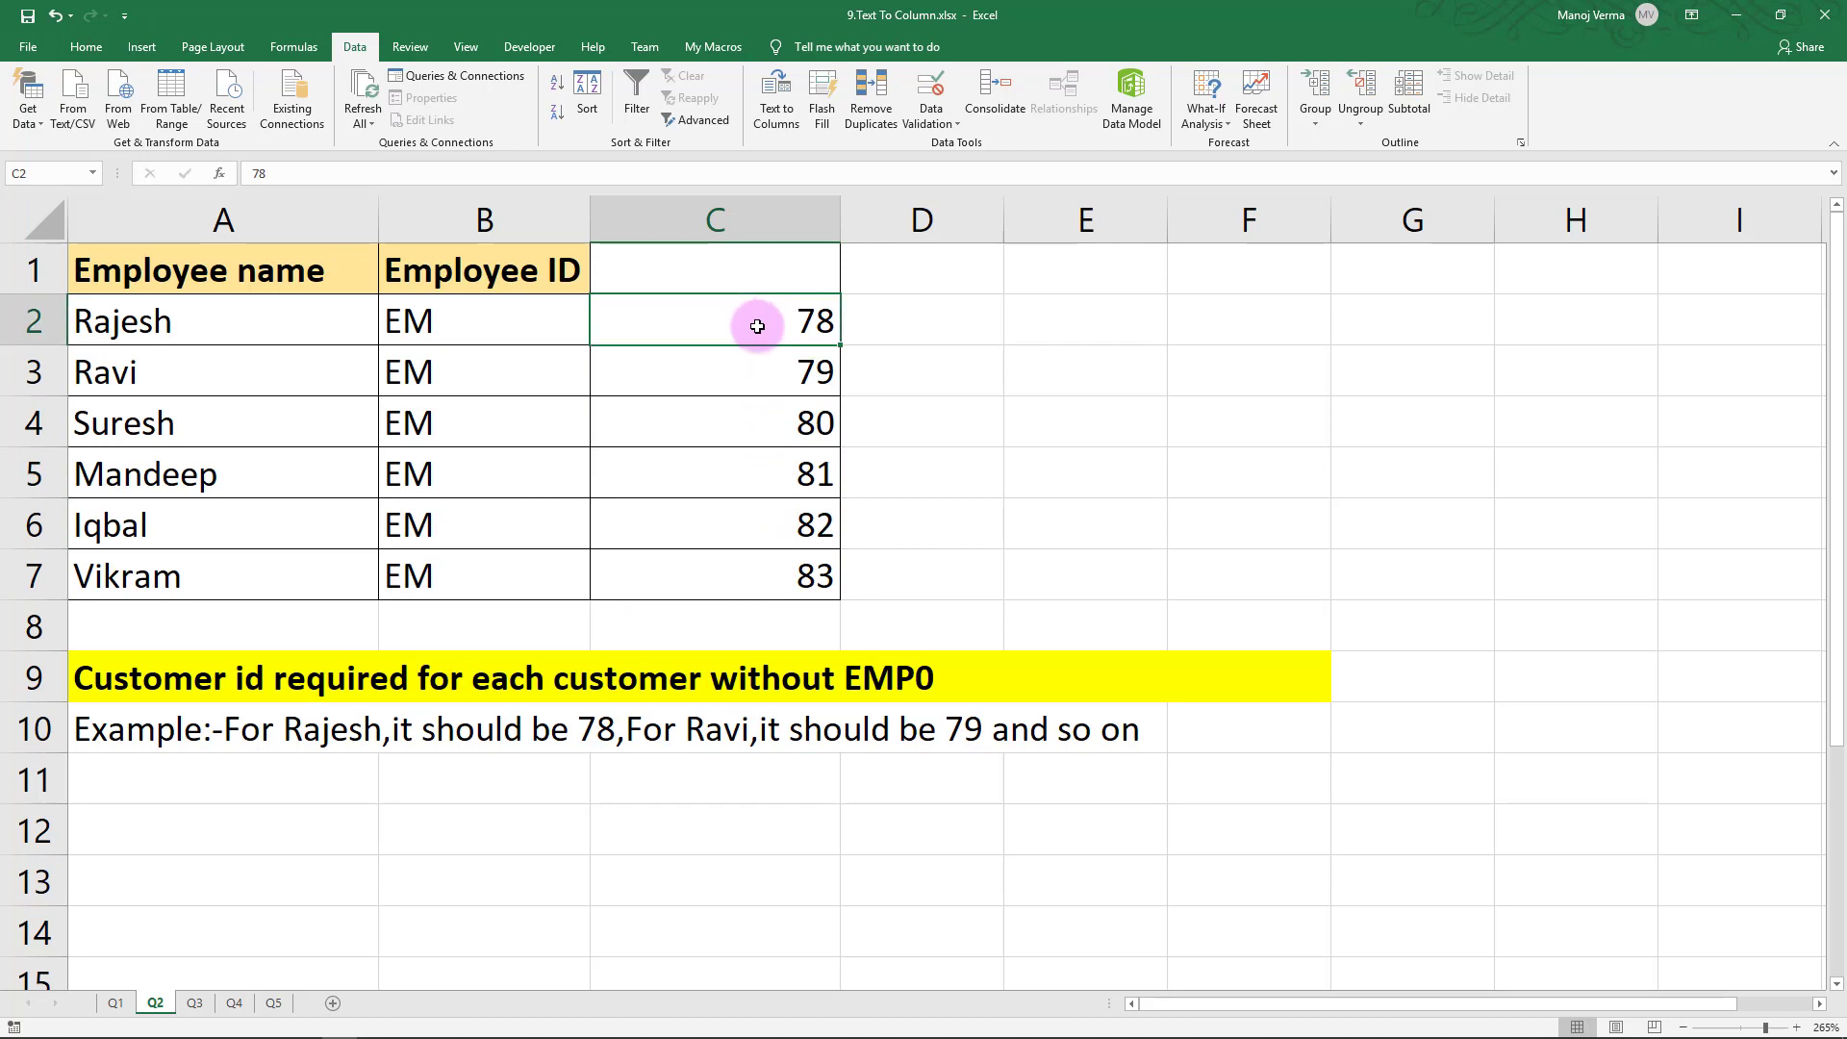
pyautogui.click(195, 1002)
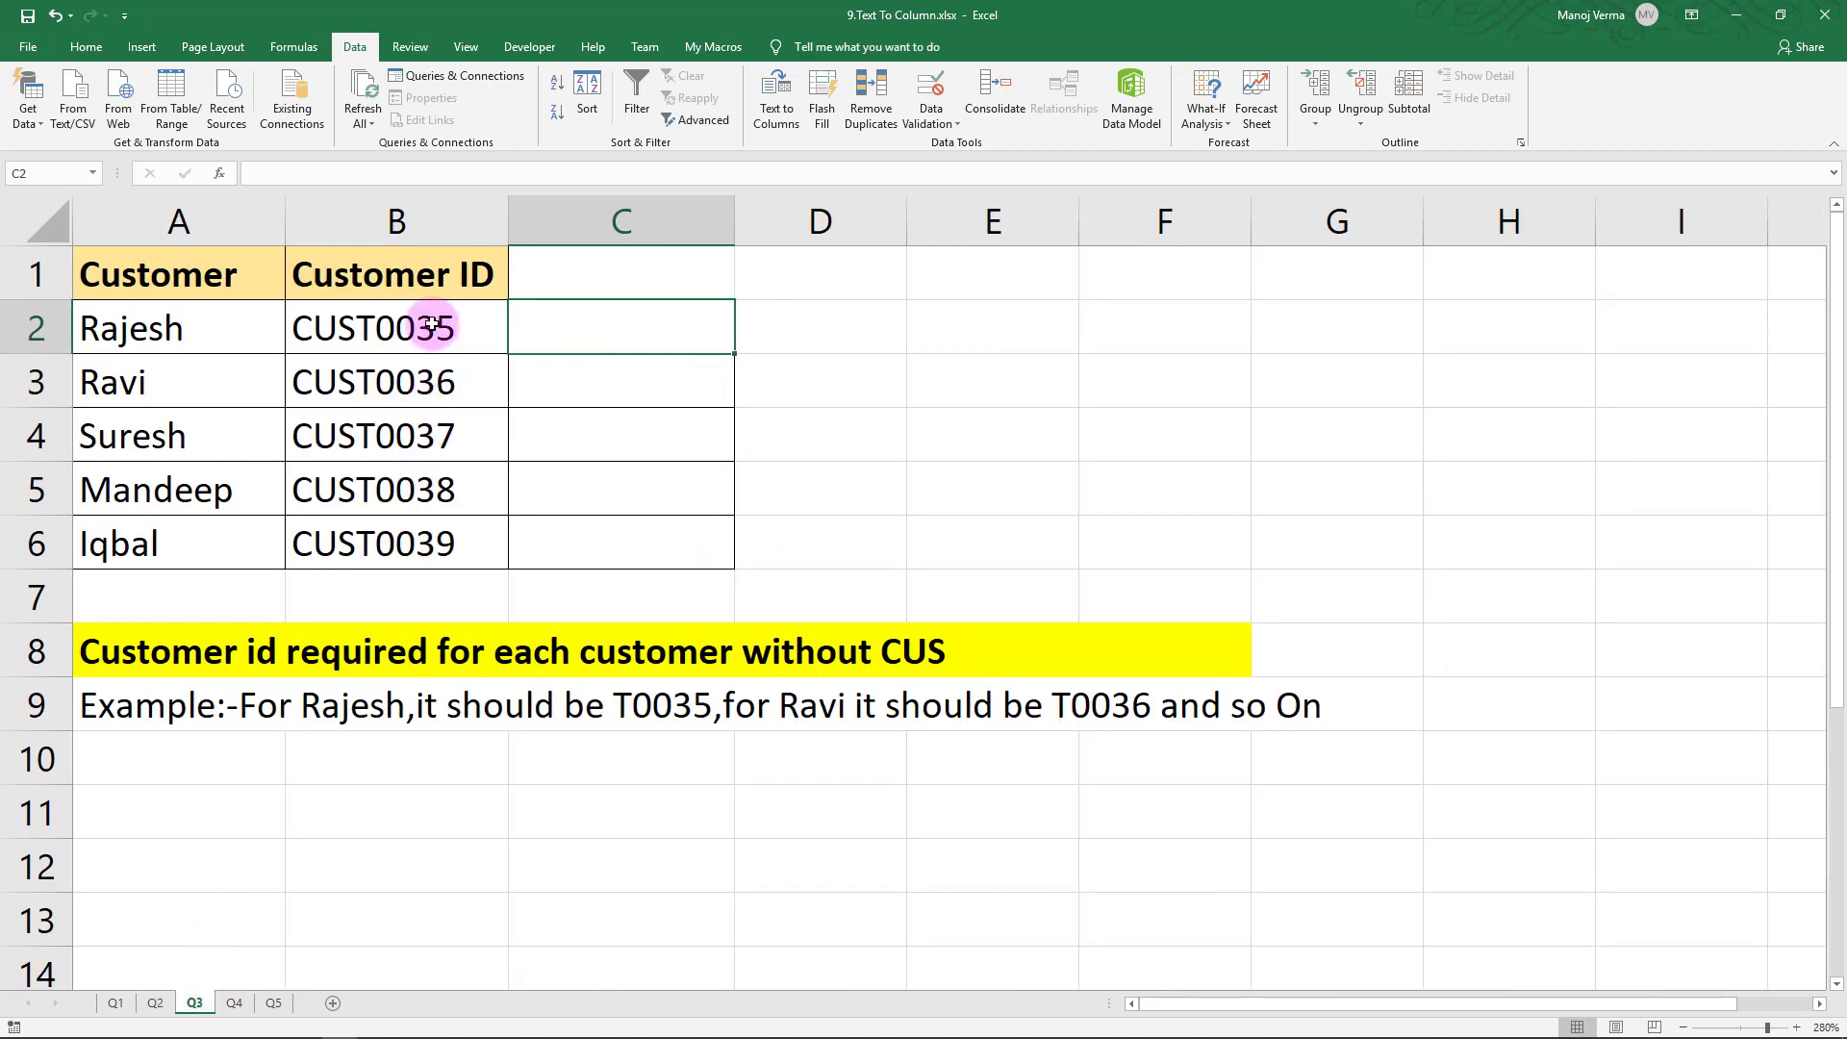
# Split the customer IDs in B2:B6 at the letter S, overwriting column C
pyautogui.moveTo(425, 325); pyautogui.dragTo(434, 524)
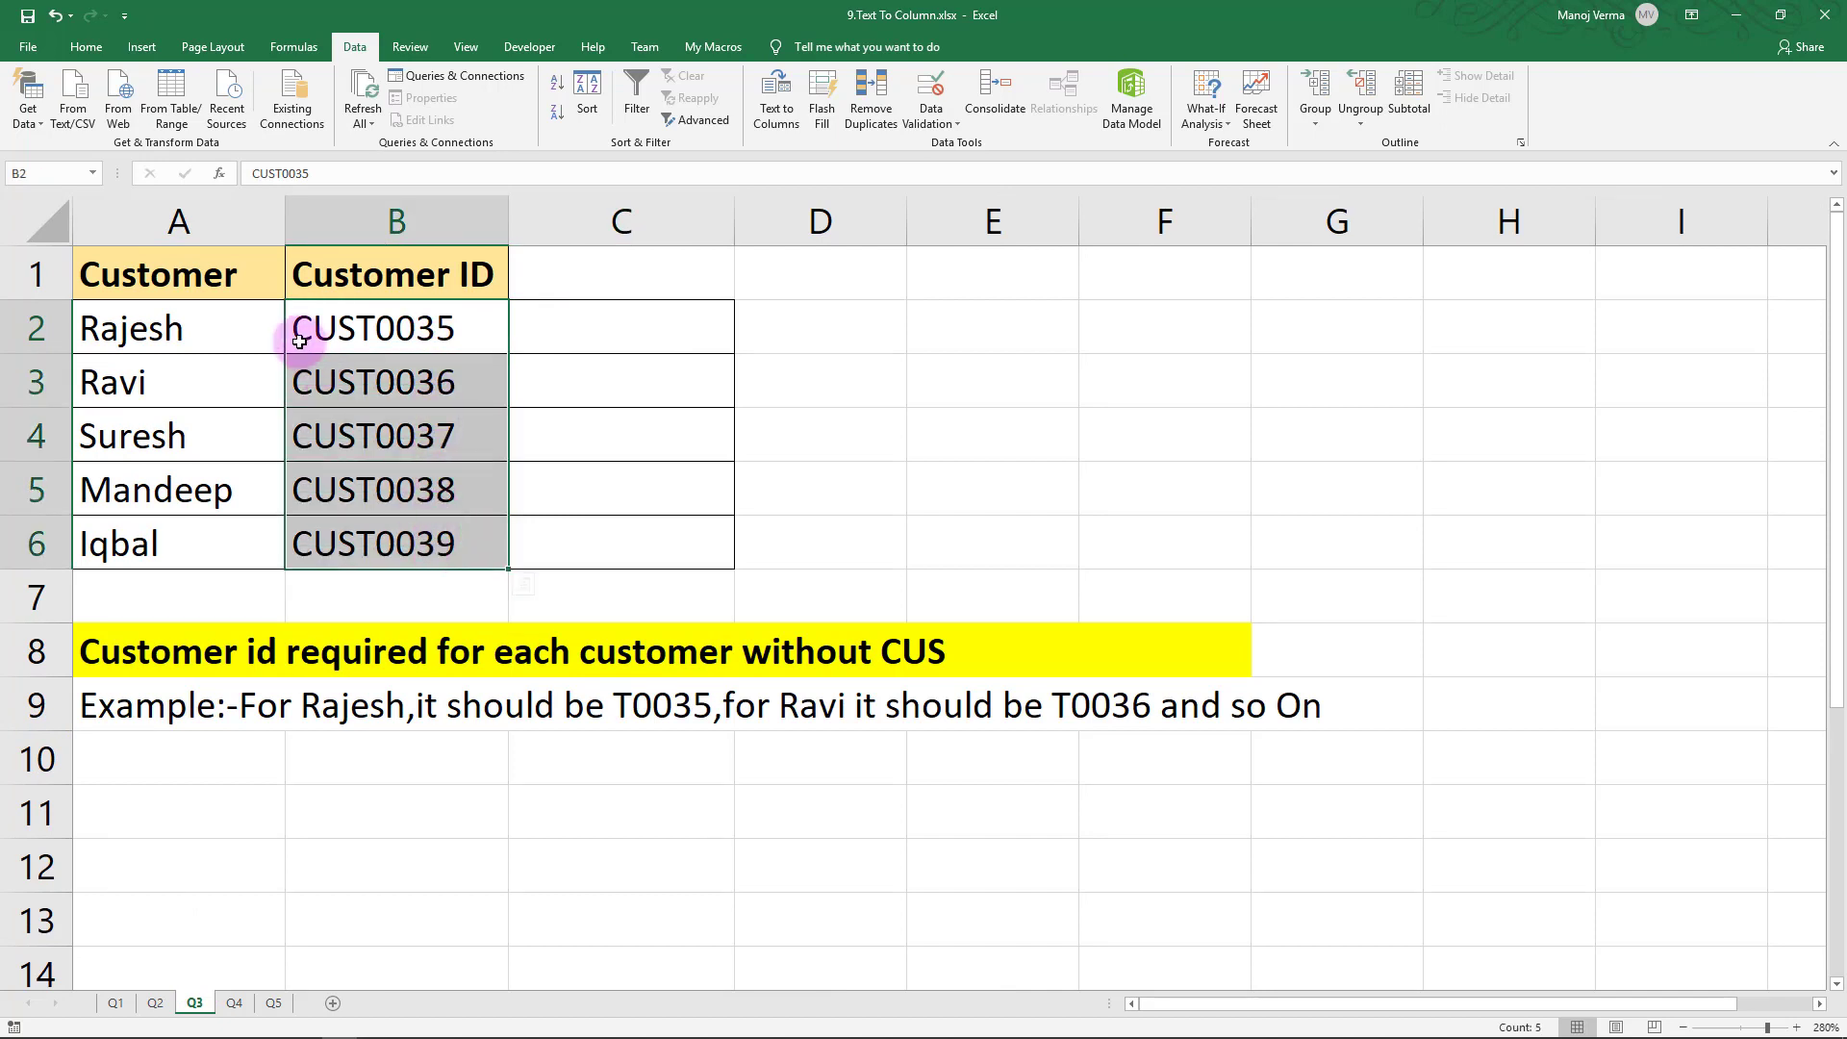
pyautogui.click(562, 324)
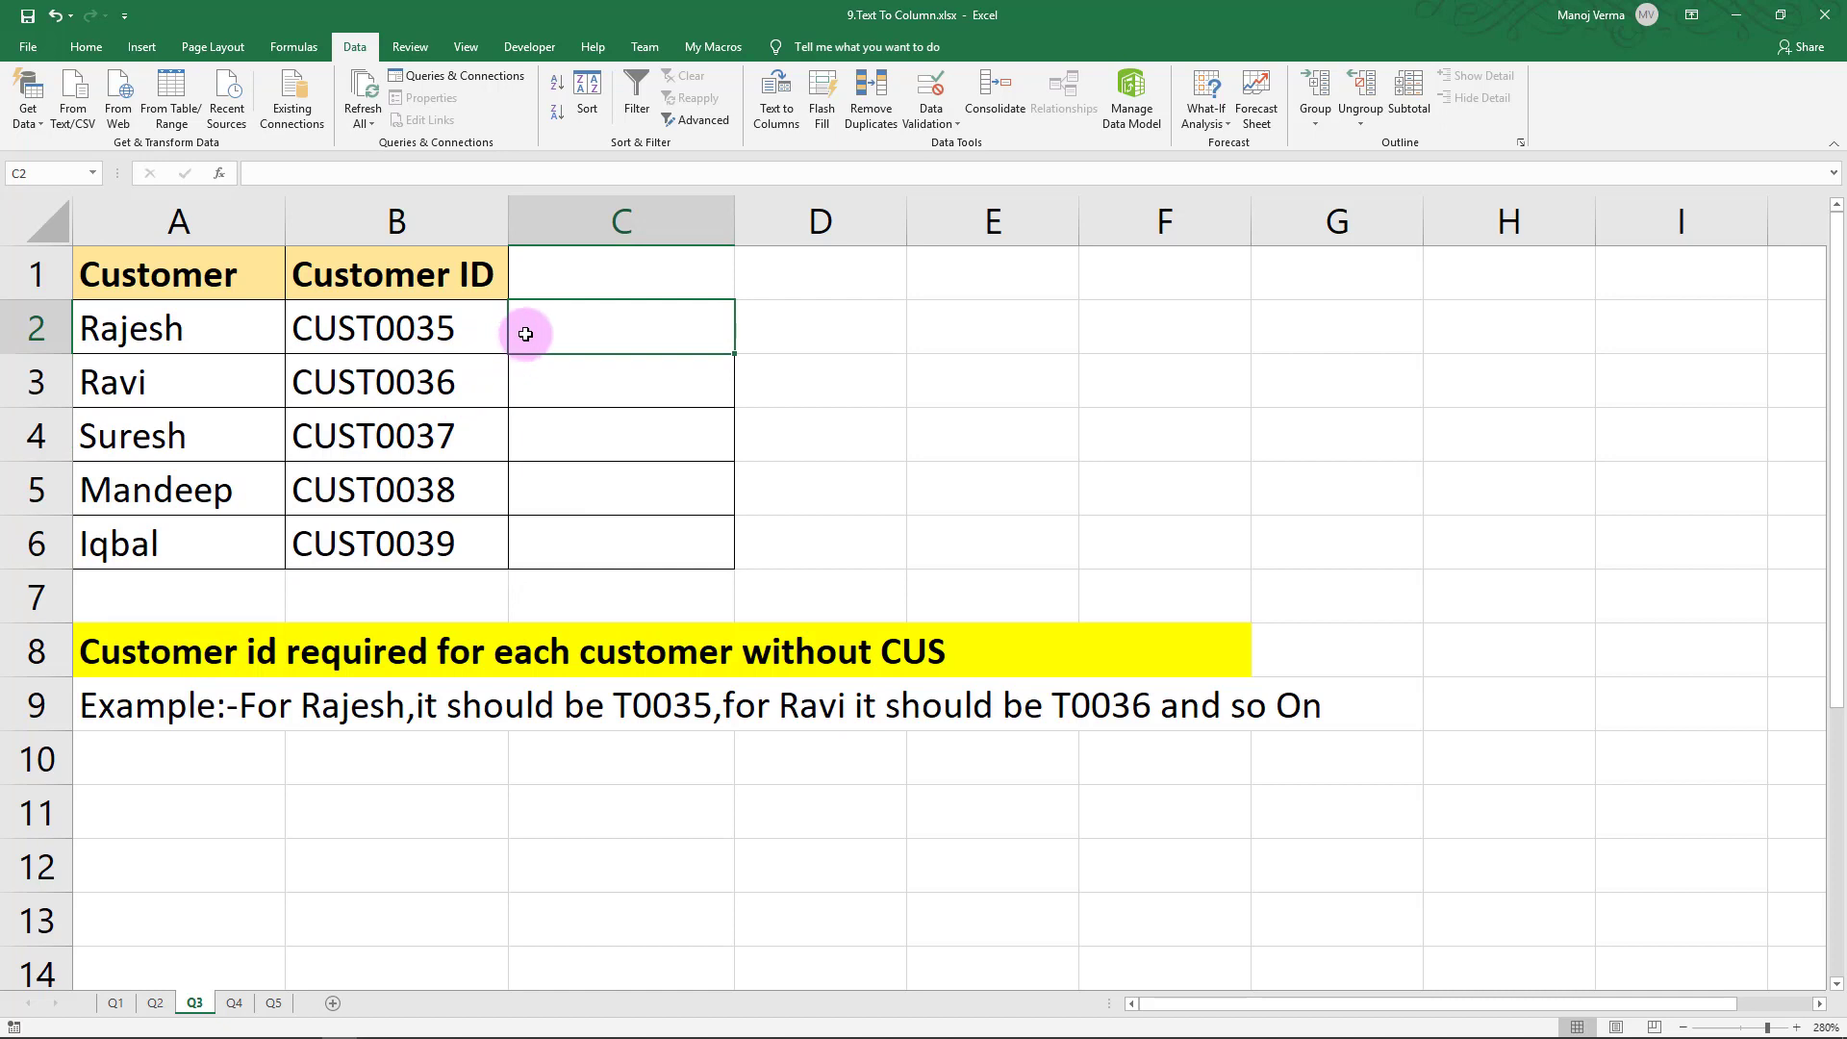
pyautogui.moveTo(466, 330); pyautogui.dragTo(466, 540)
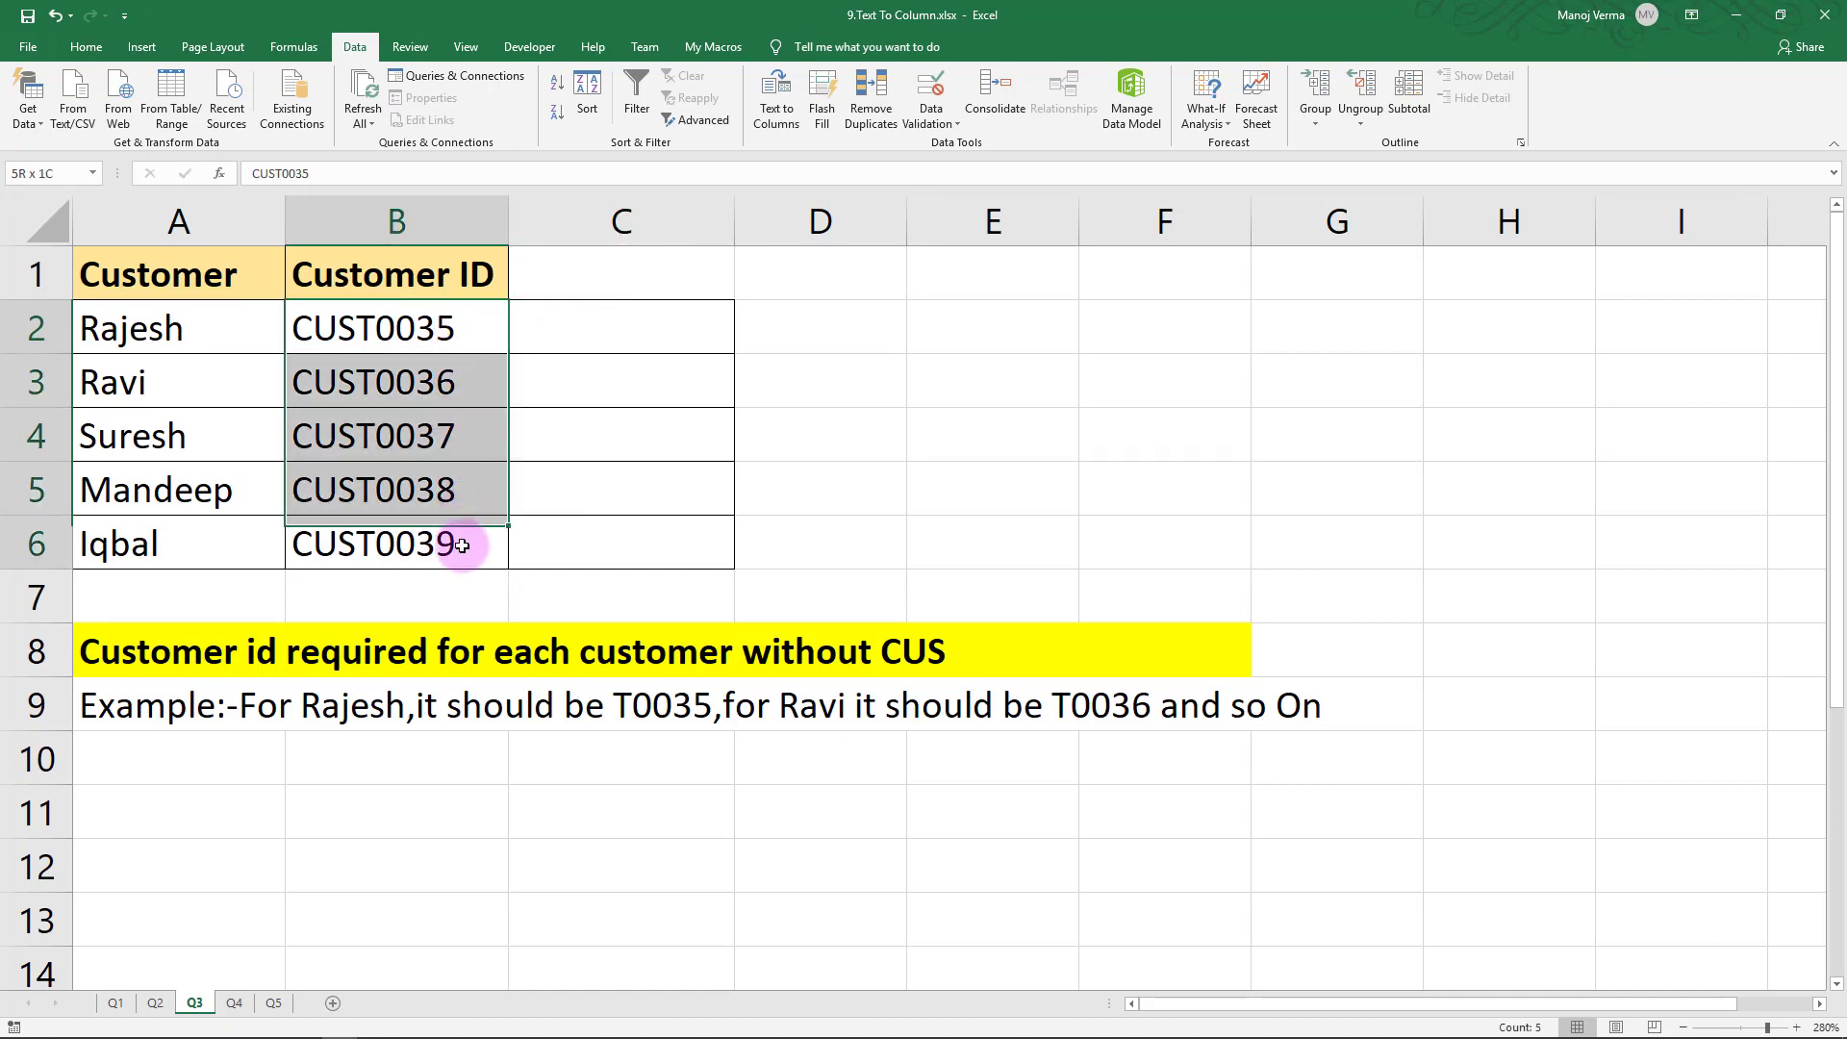
pyautogui.hotkey('ctrl', 'q')
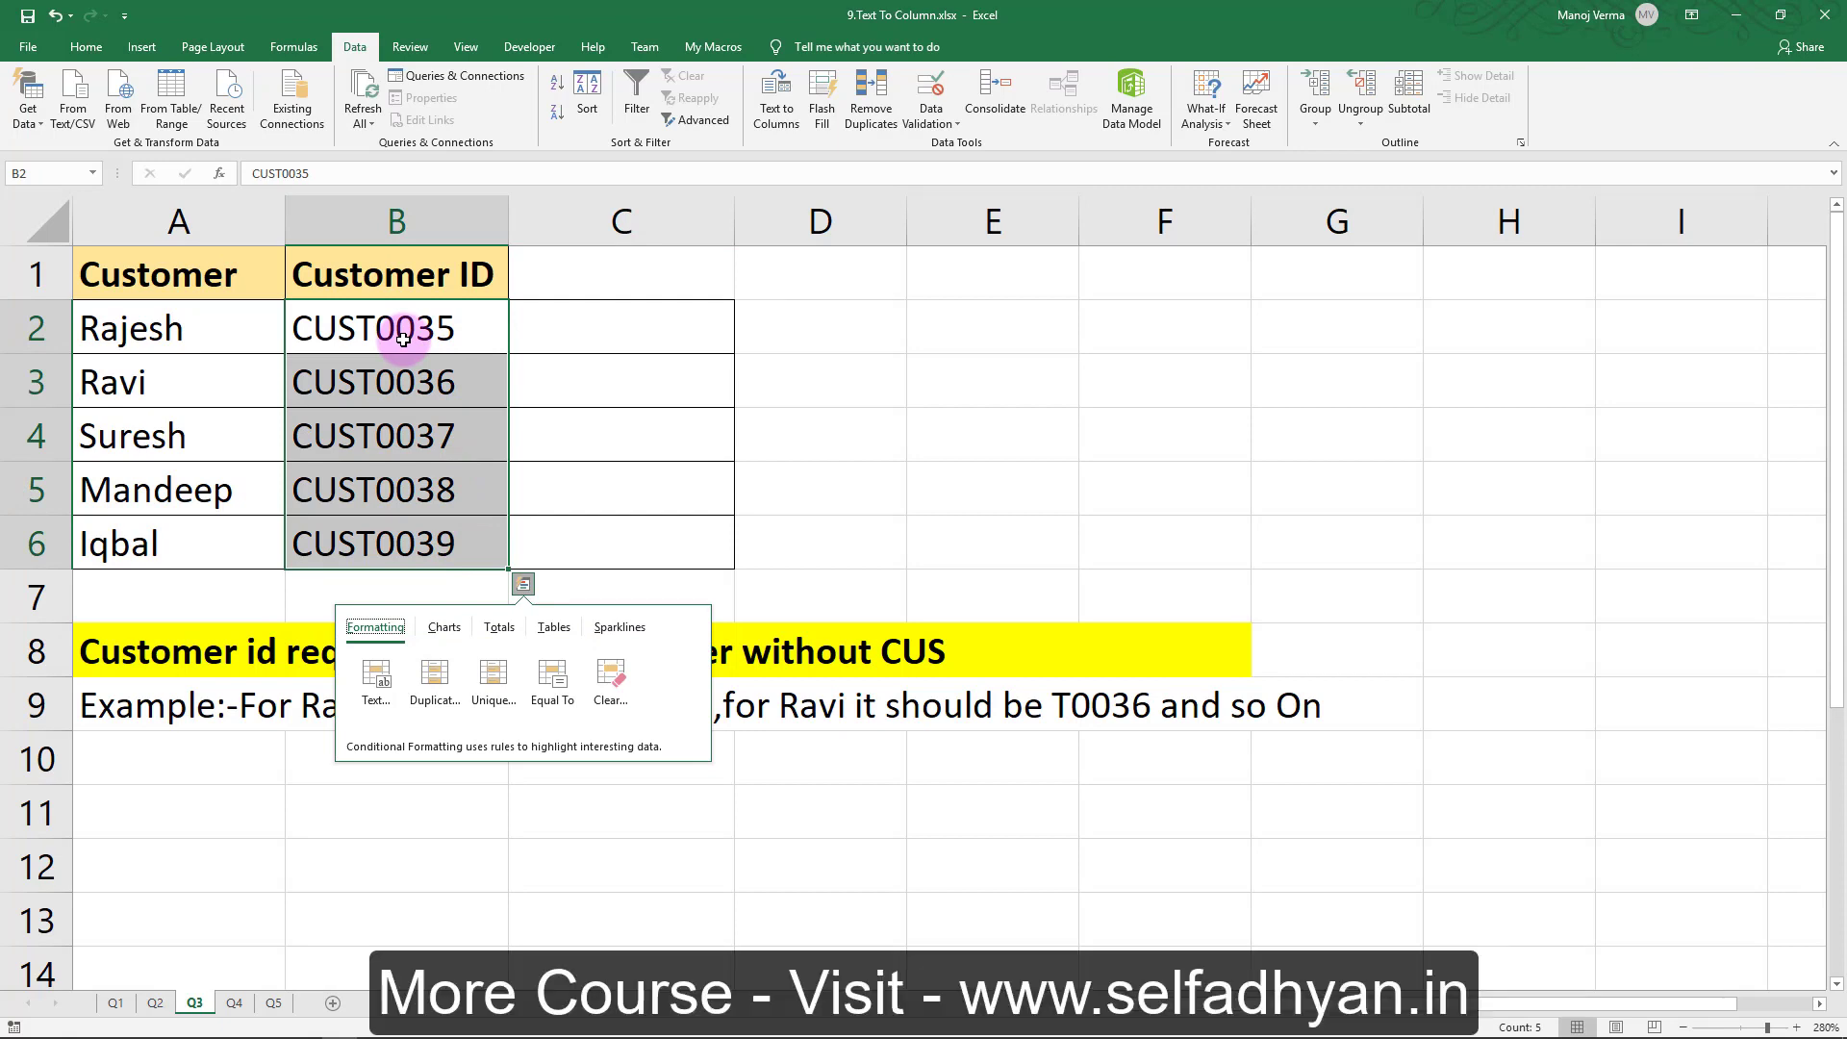
pyautogui.click(778, 114)
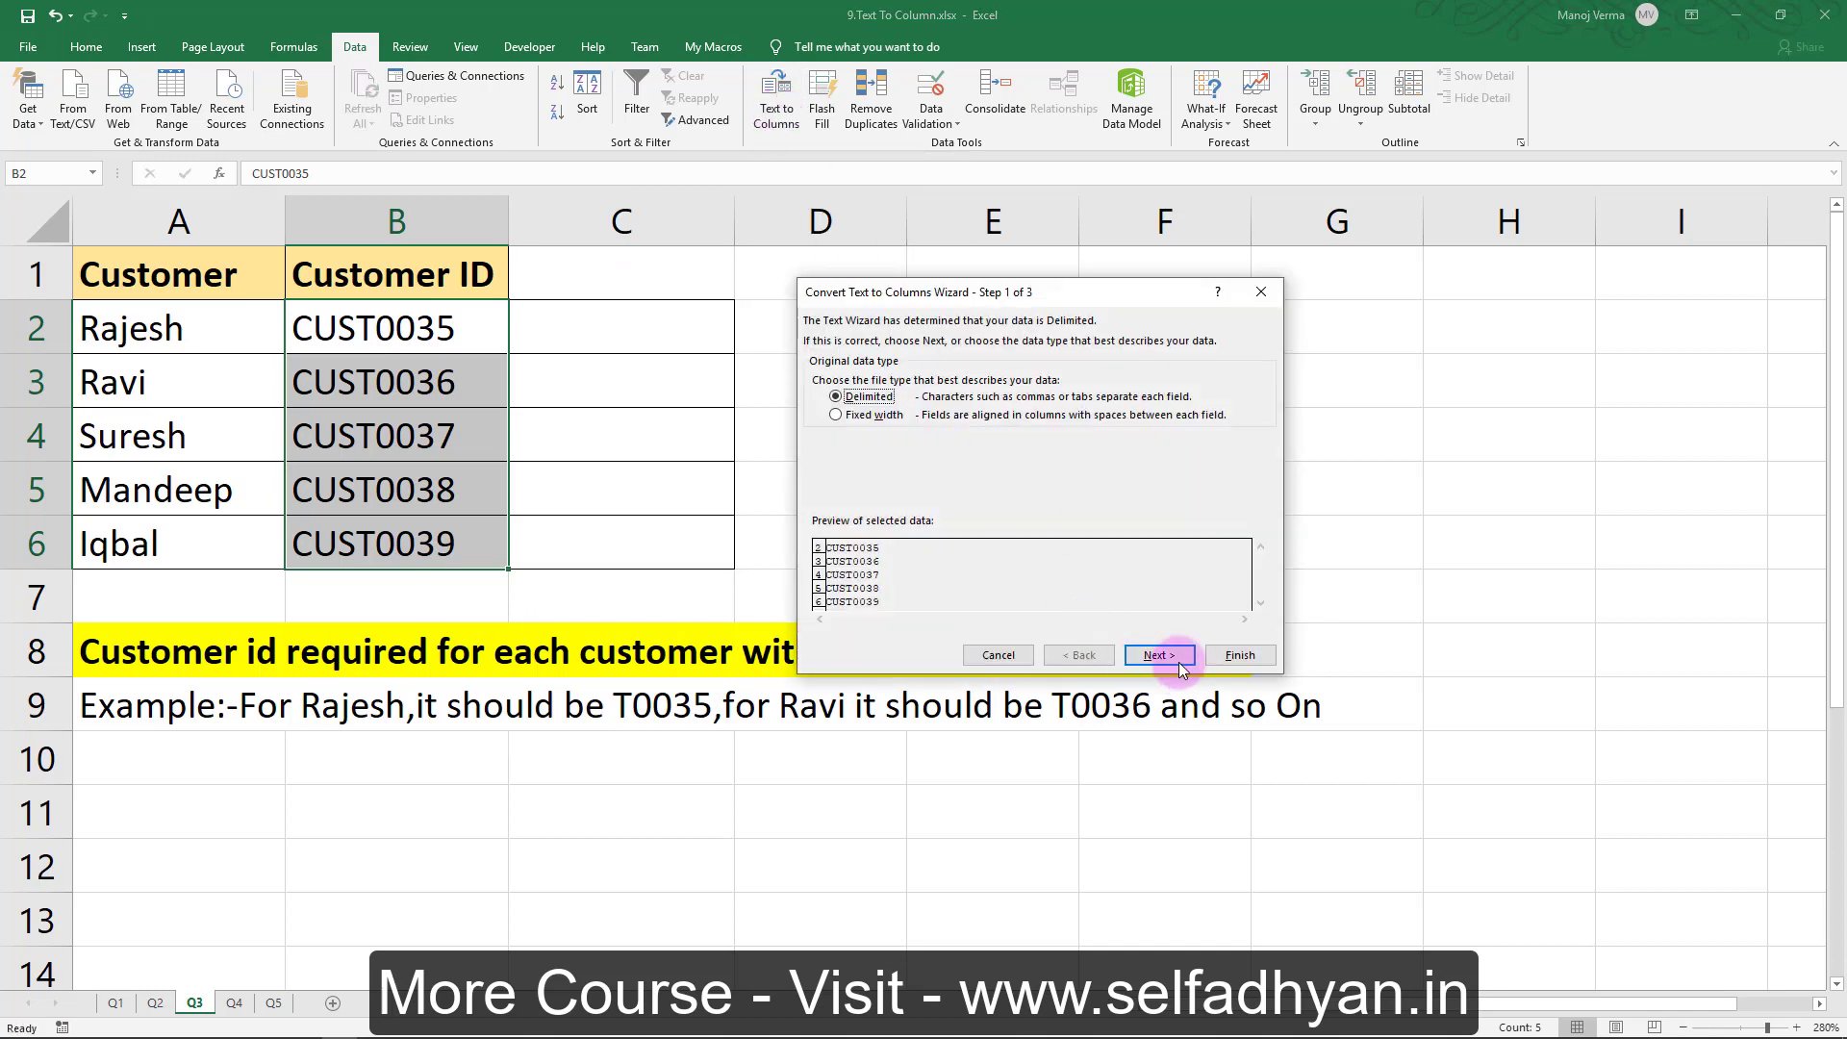
pyautogui.click(1181, 662)
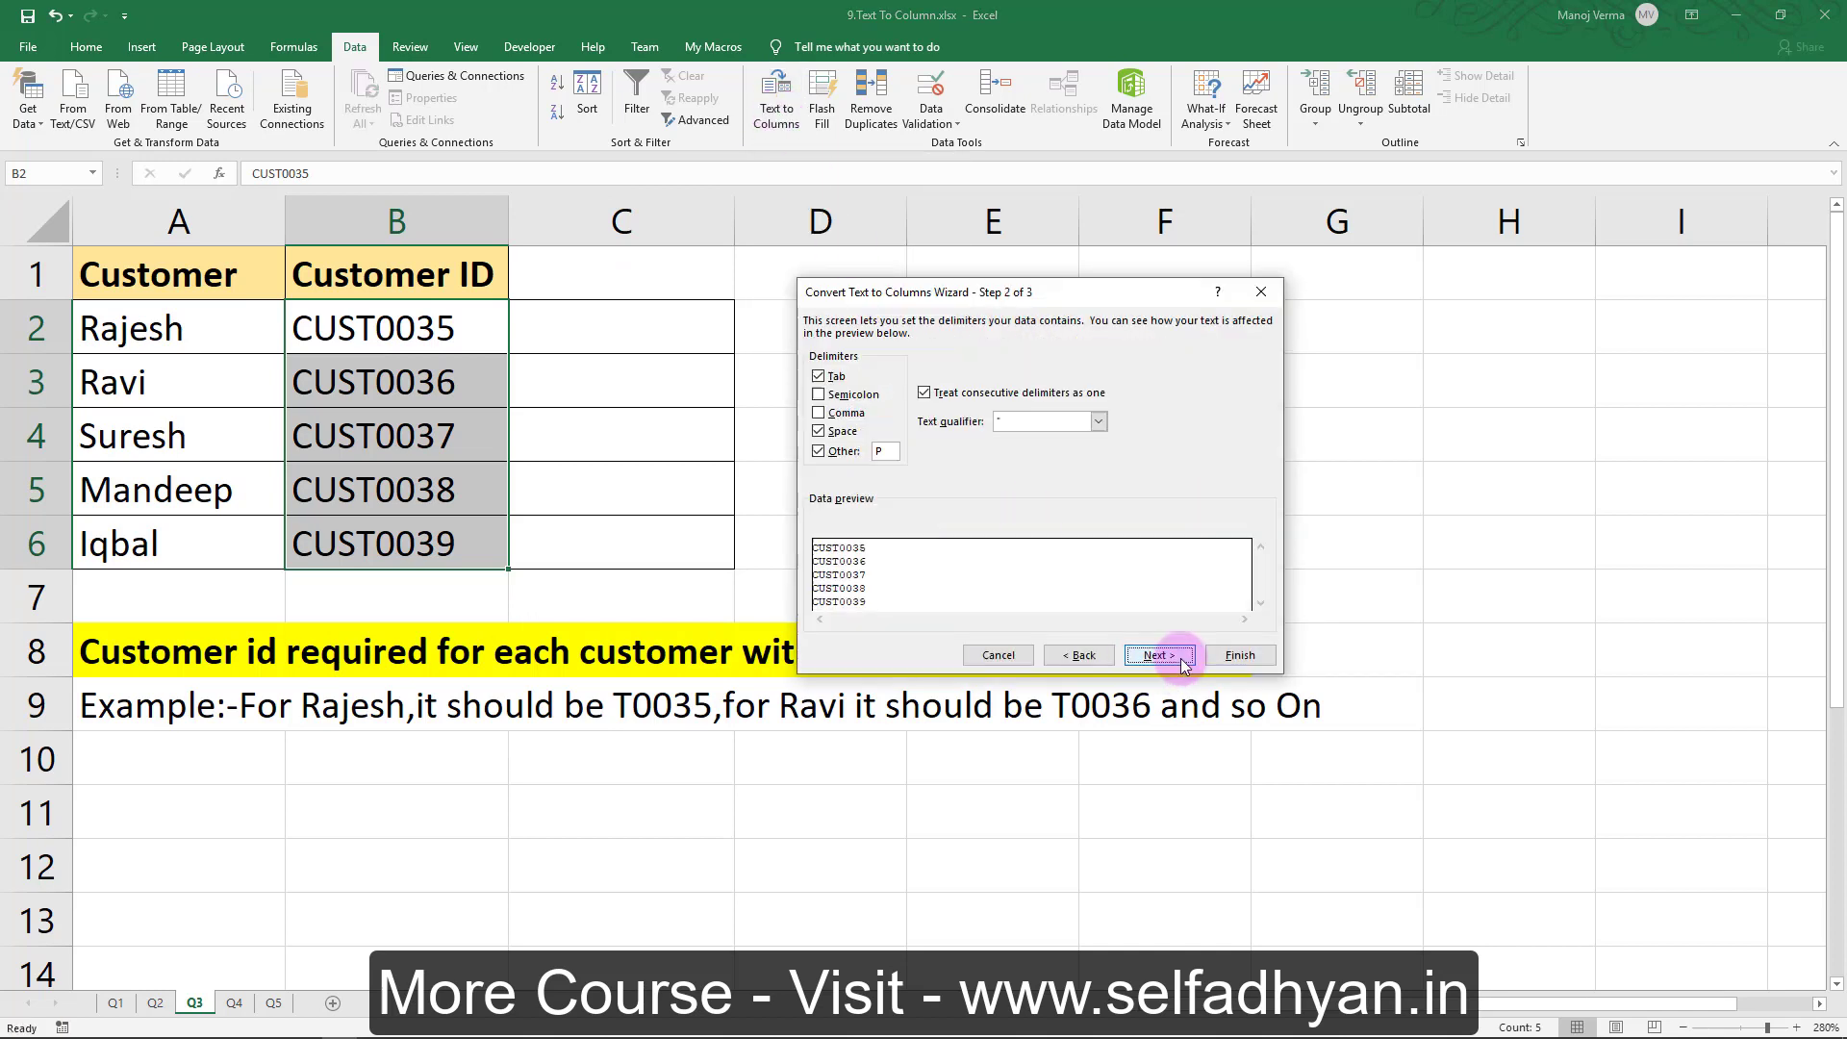
pyautogui.doubleClick(902, 458)
pyautogui.write('S')
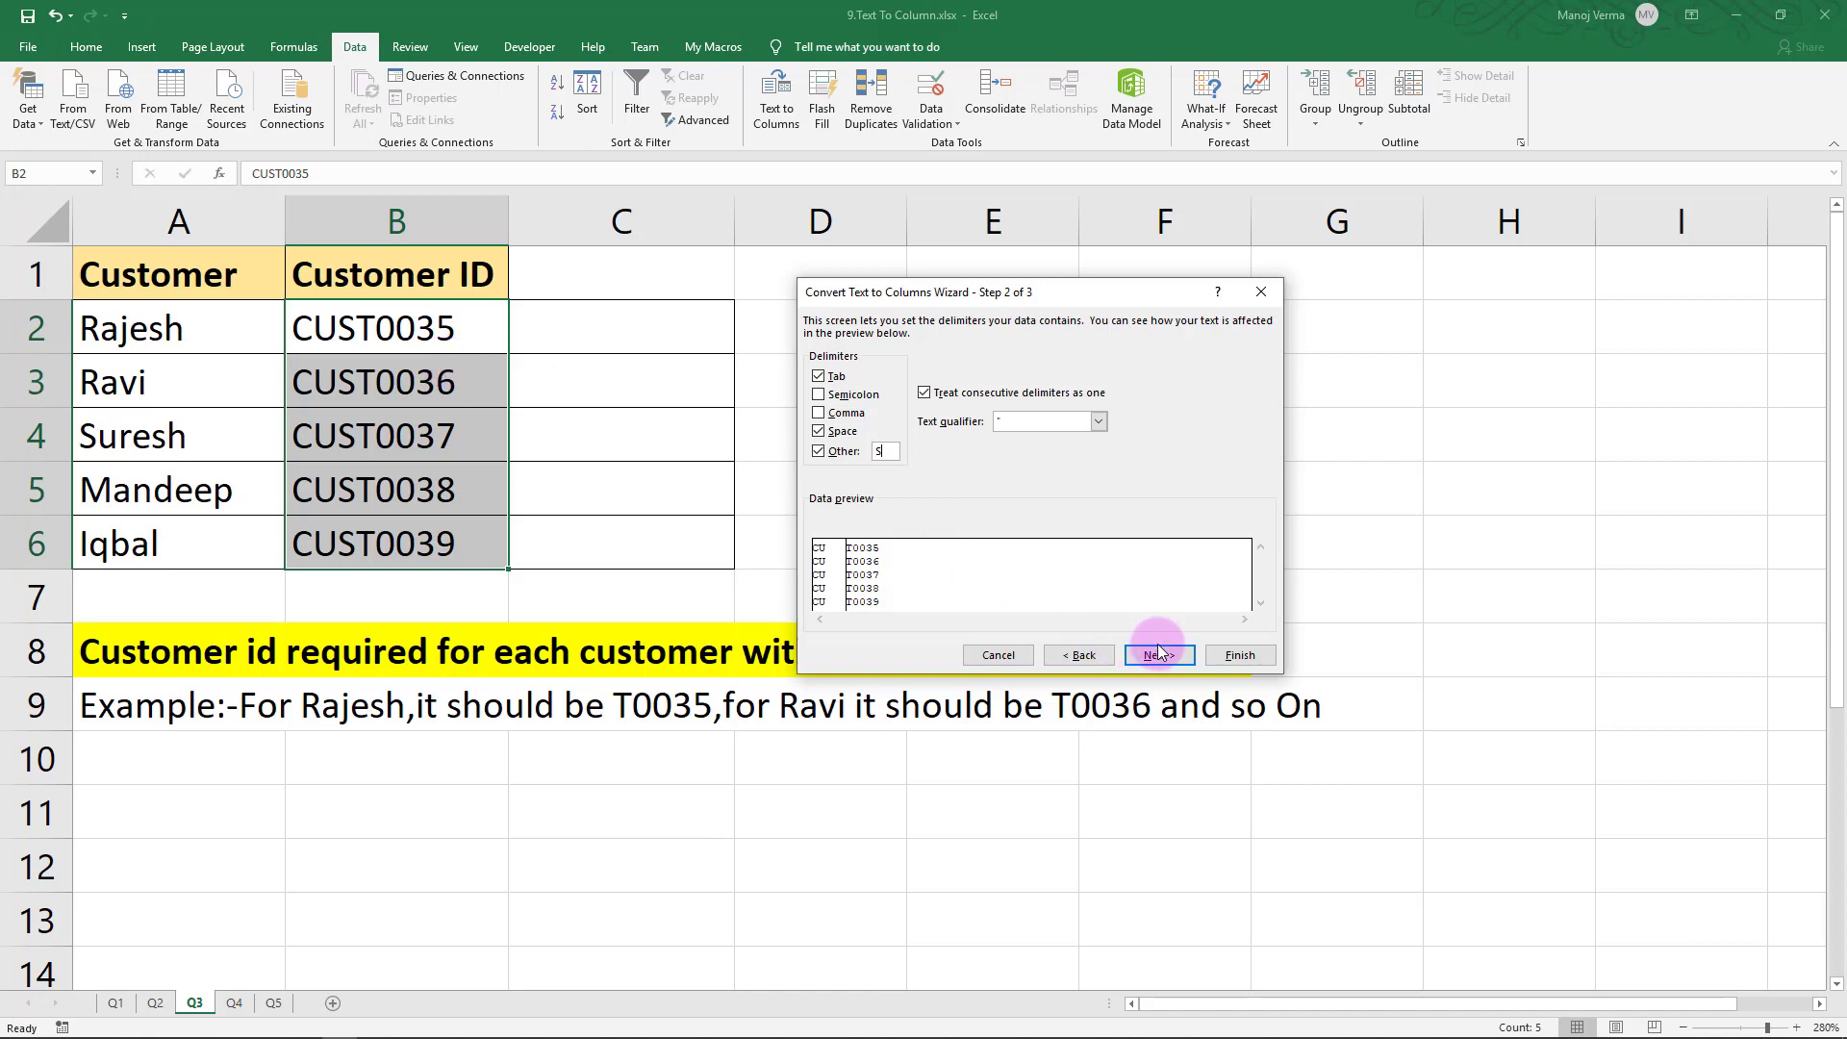
pyautogui.click(1237, 656)
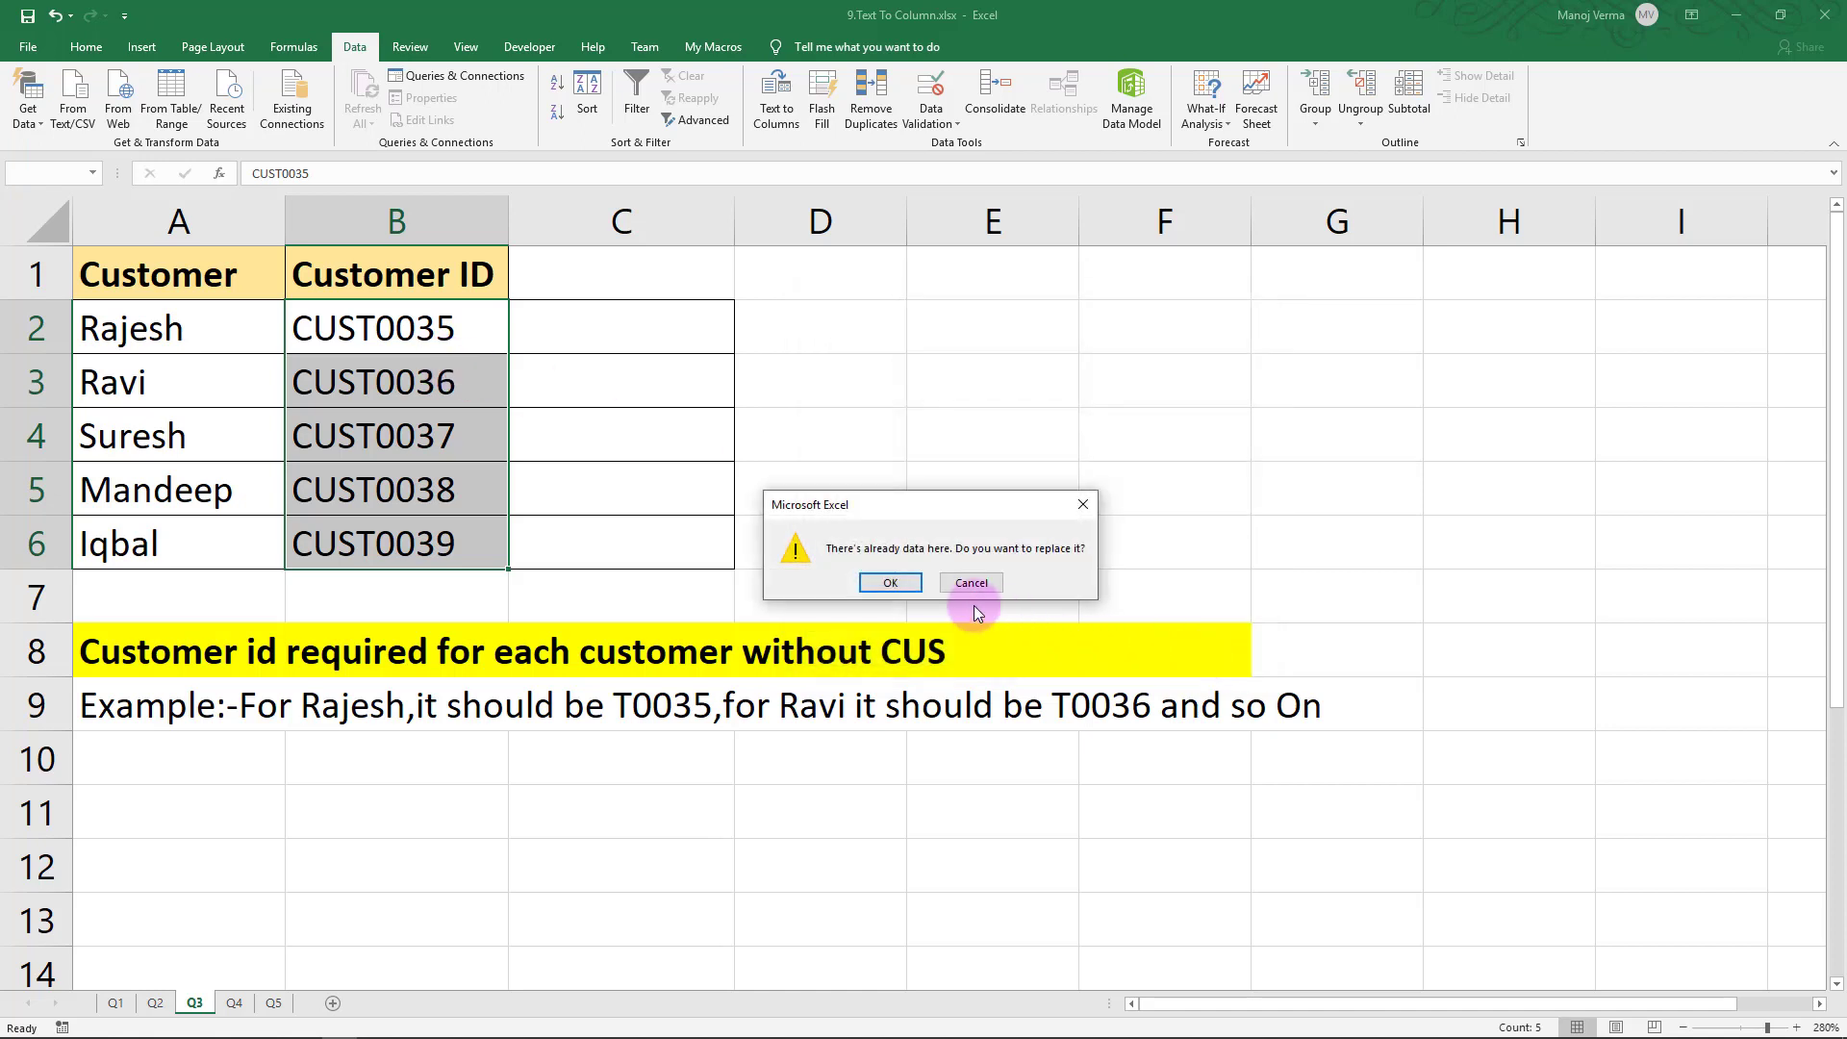
pyautogui.click(891, 583)
pyautogui.hotkey('ctrl', 'q')
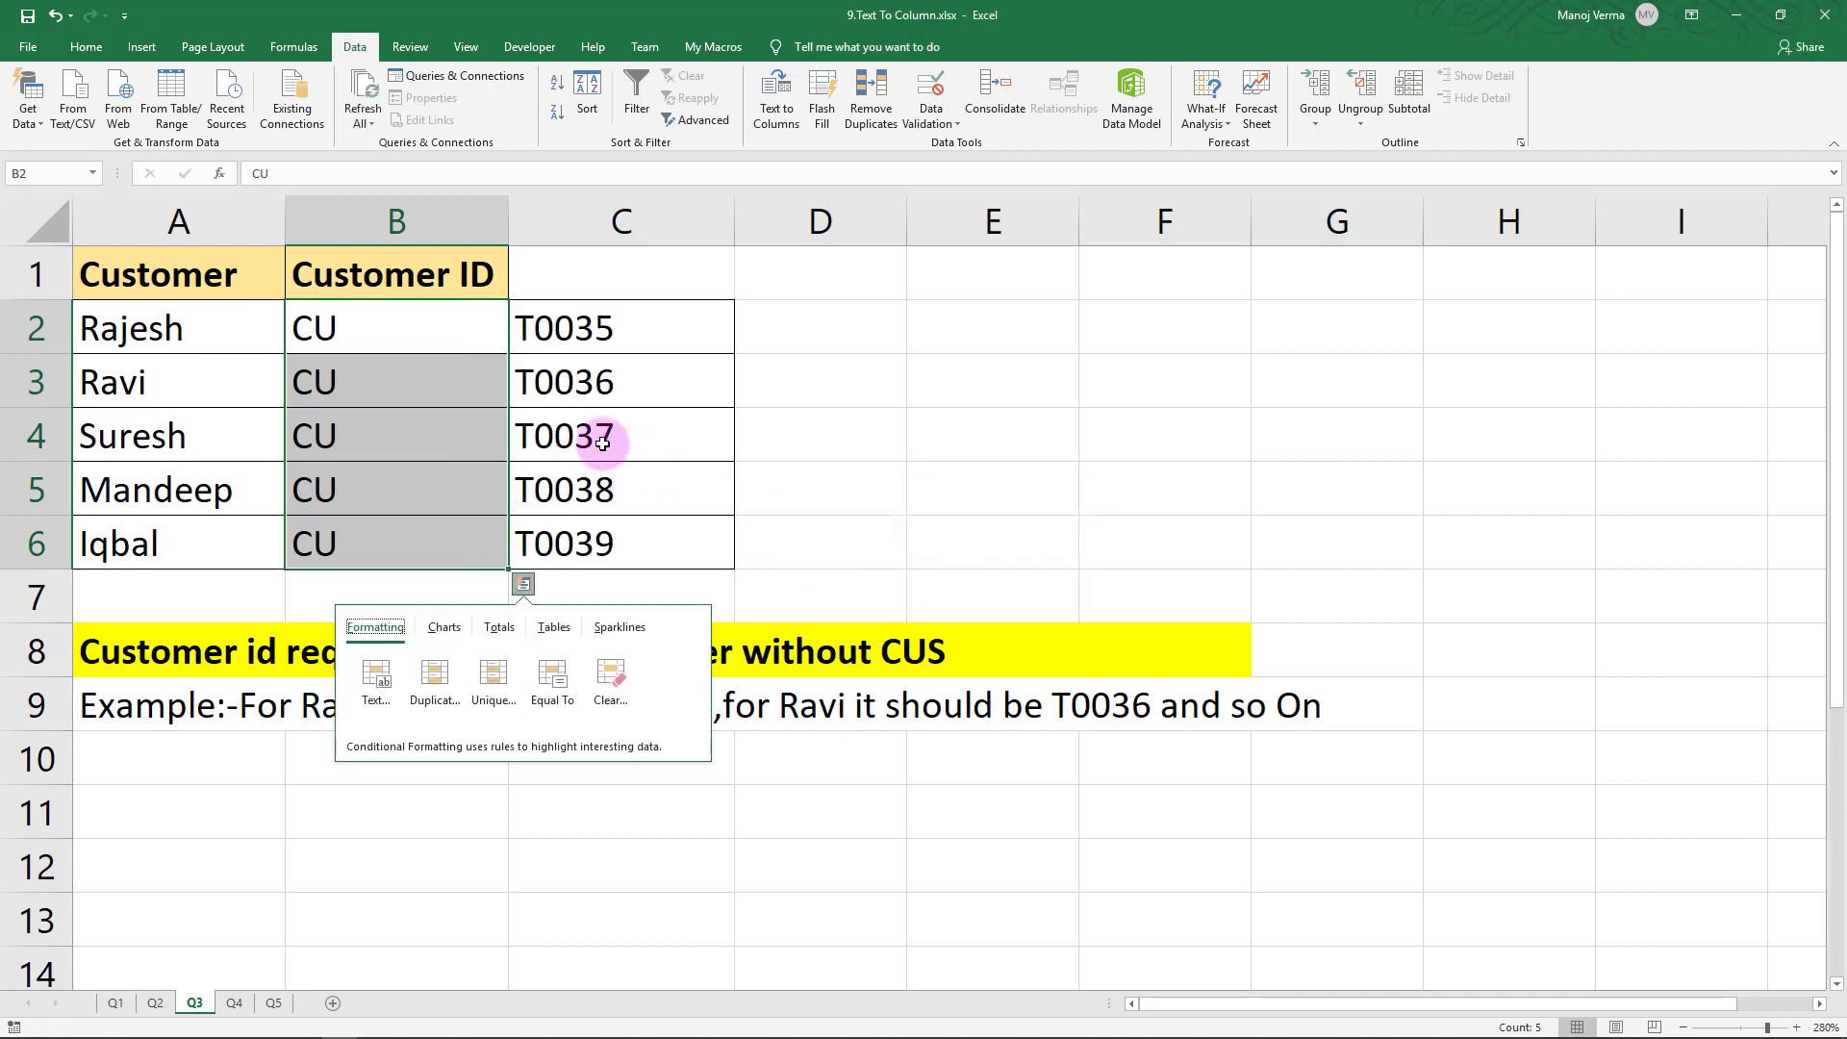
# Dismiss Quick Analysis, read the expected-result example in A9, and switch to sheet Q4
pyautogui.press('Escape')
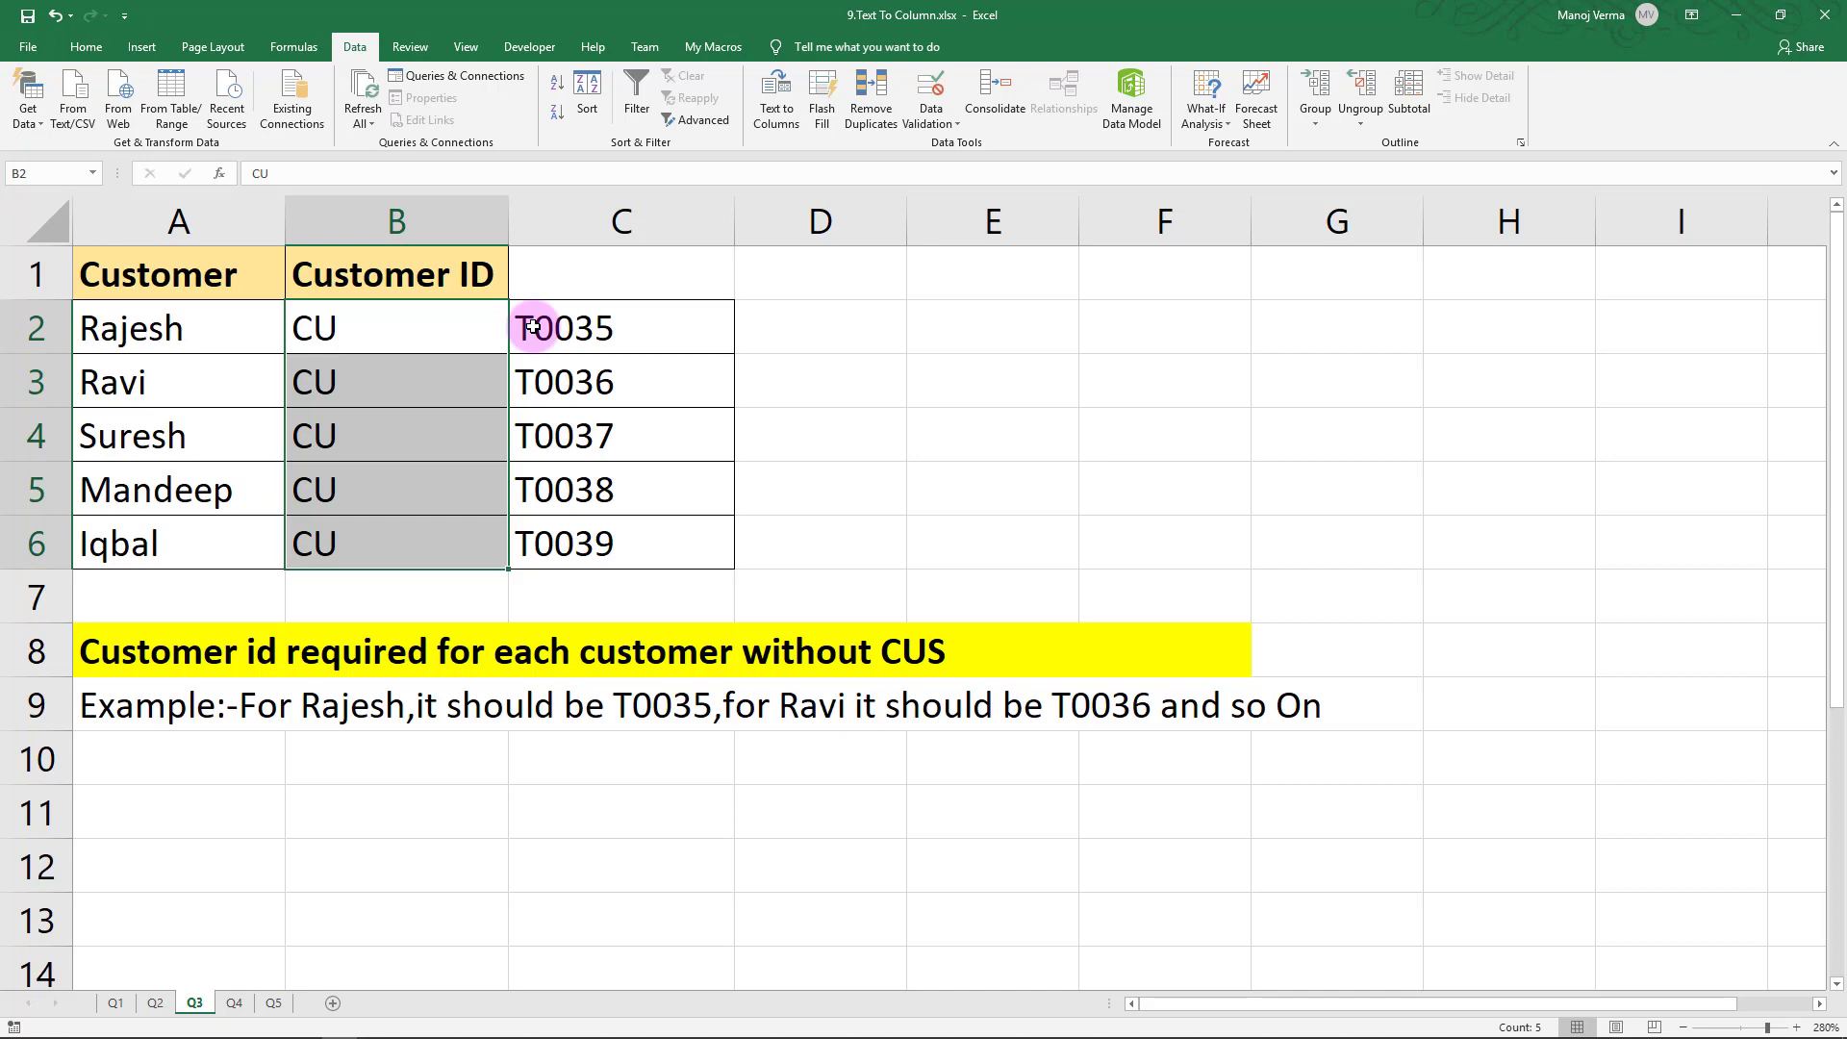
pyautogui.click(162, 703)
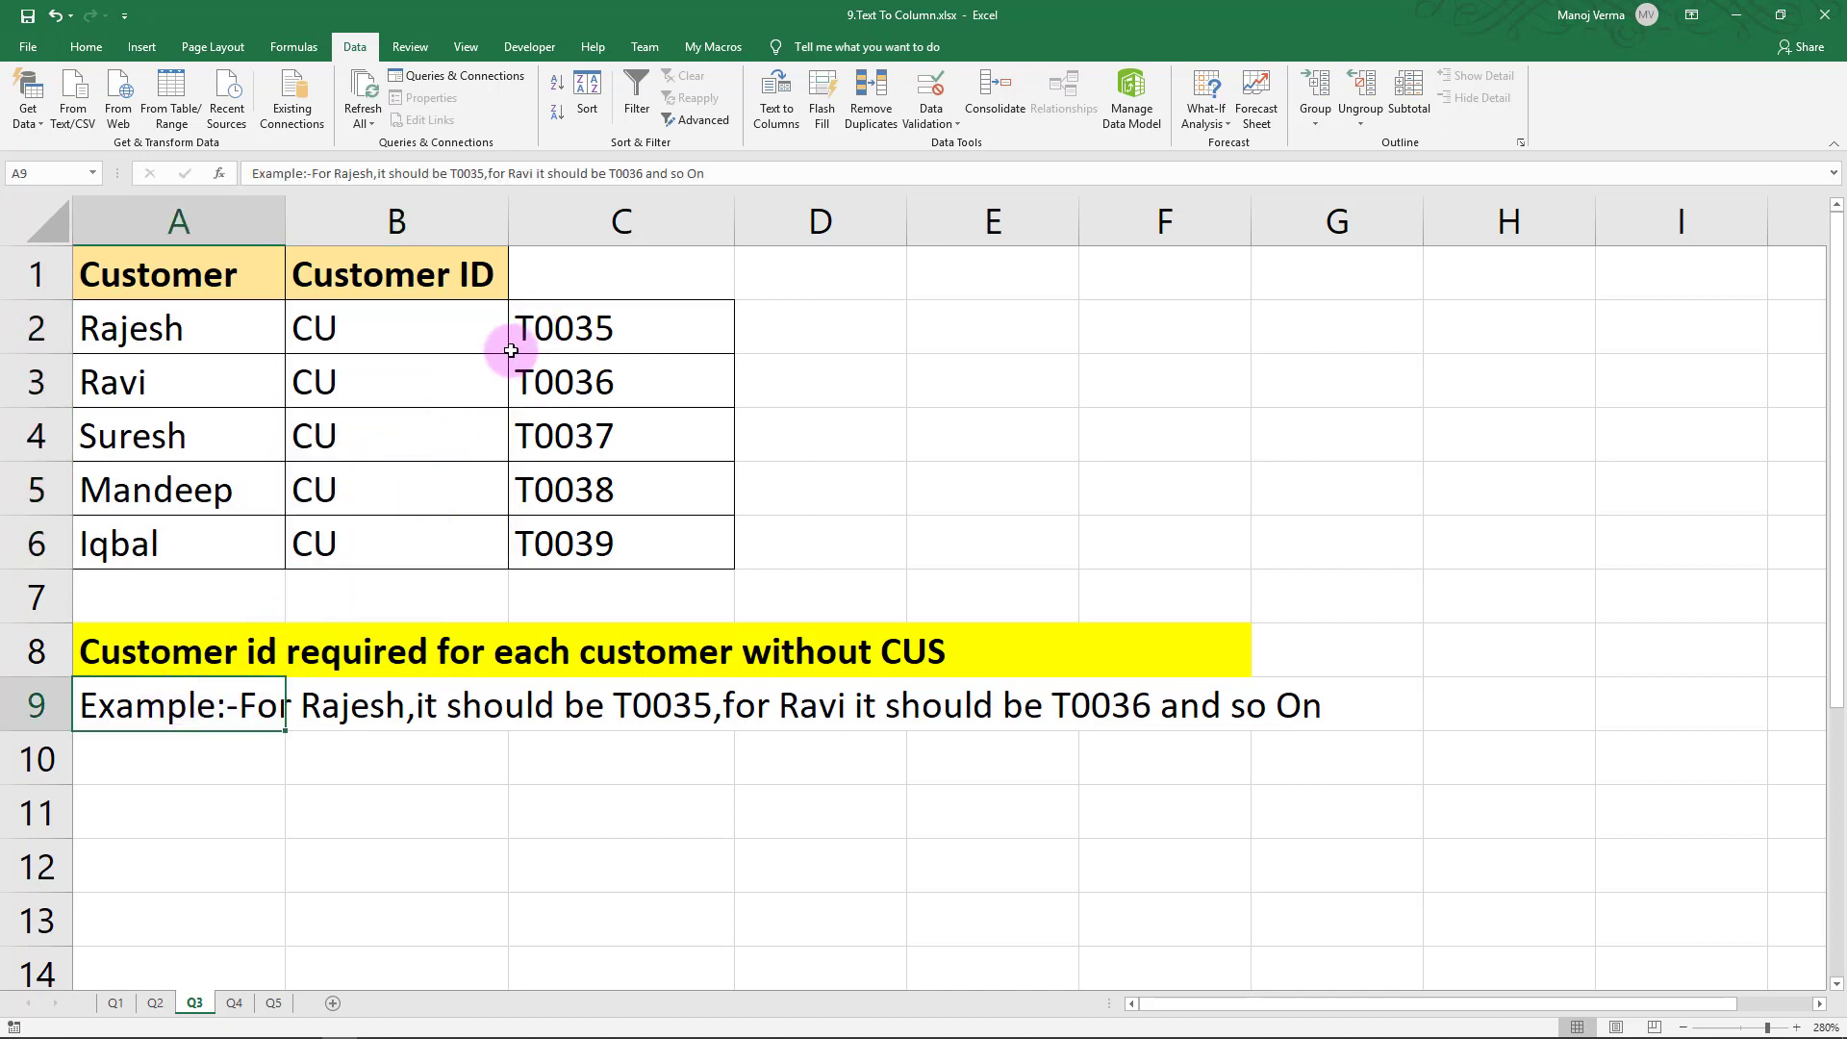
pyautogui.click(233, 1002)
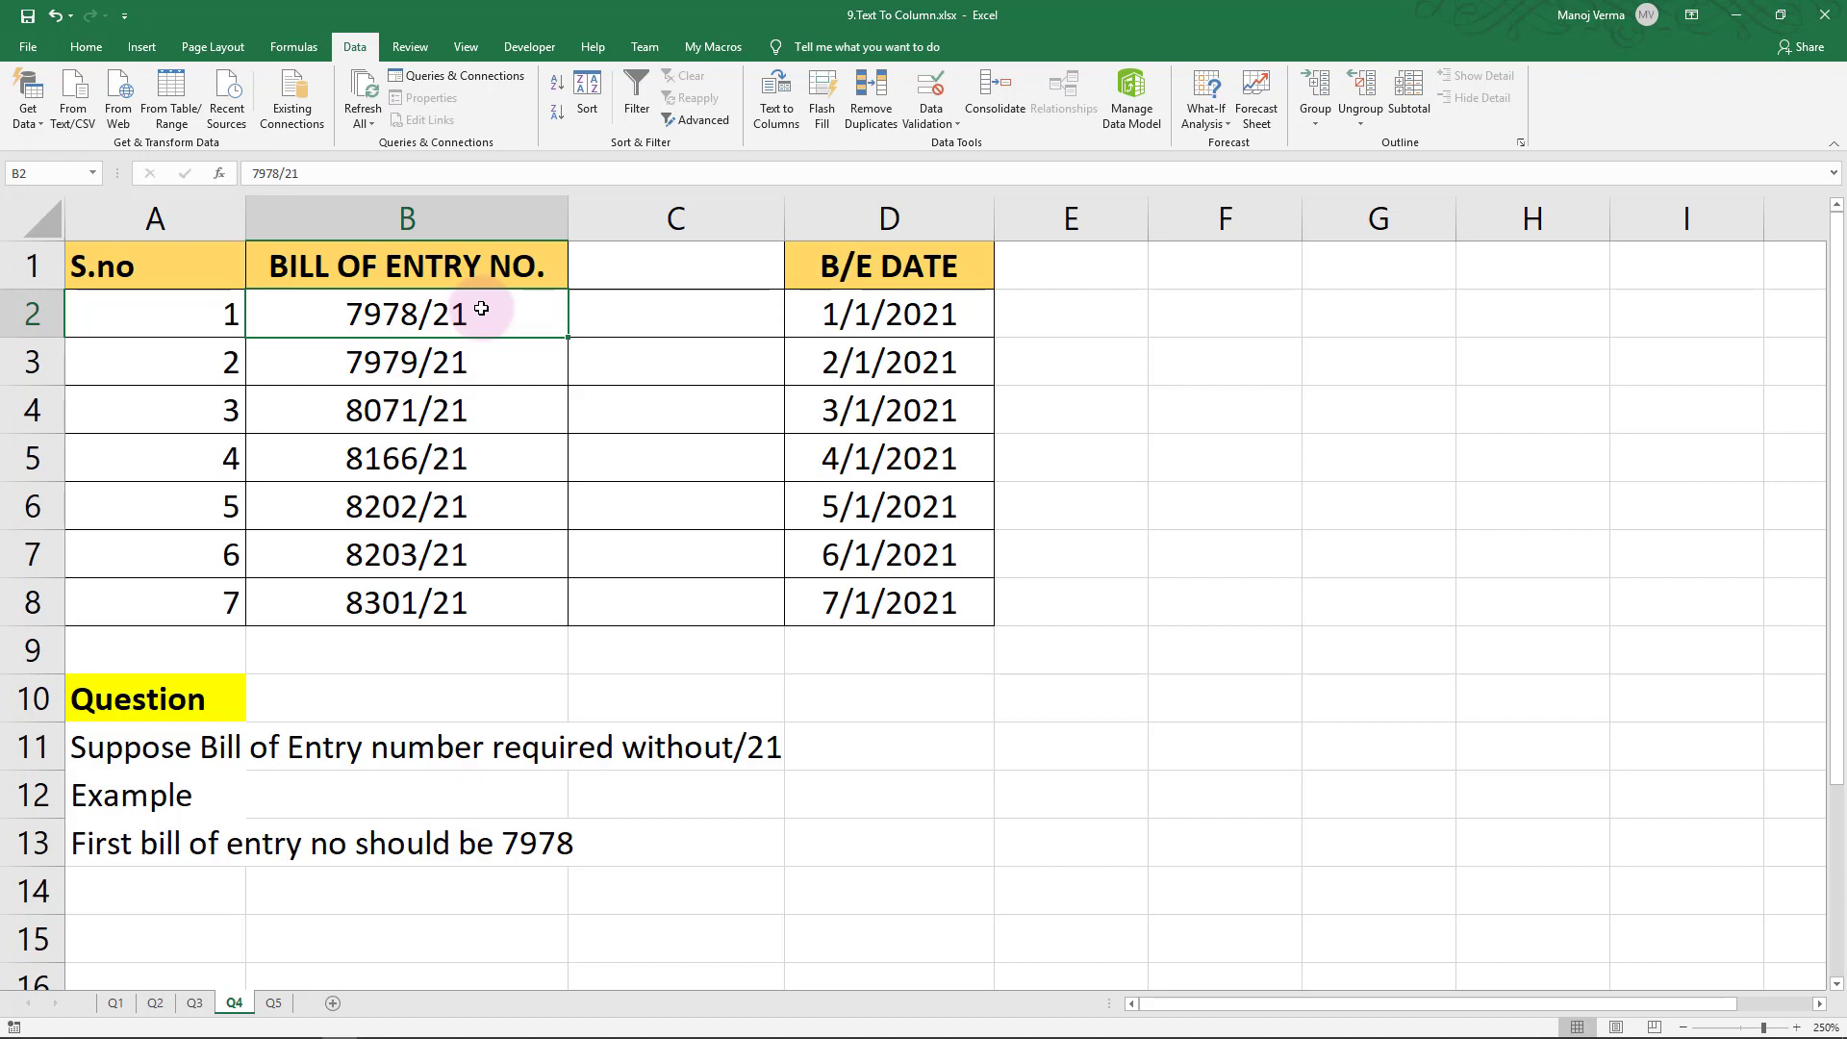
# Split the bill of entry numbers in B2:B8 at the / delimiter, replacing column C
pyautogui.moveTo(481, 309); pyautogui.dragTo(471, 605)
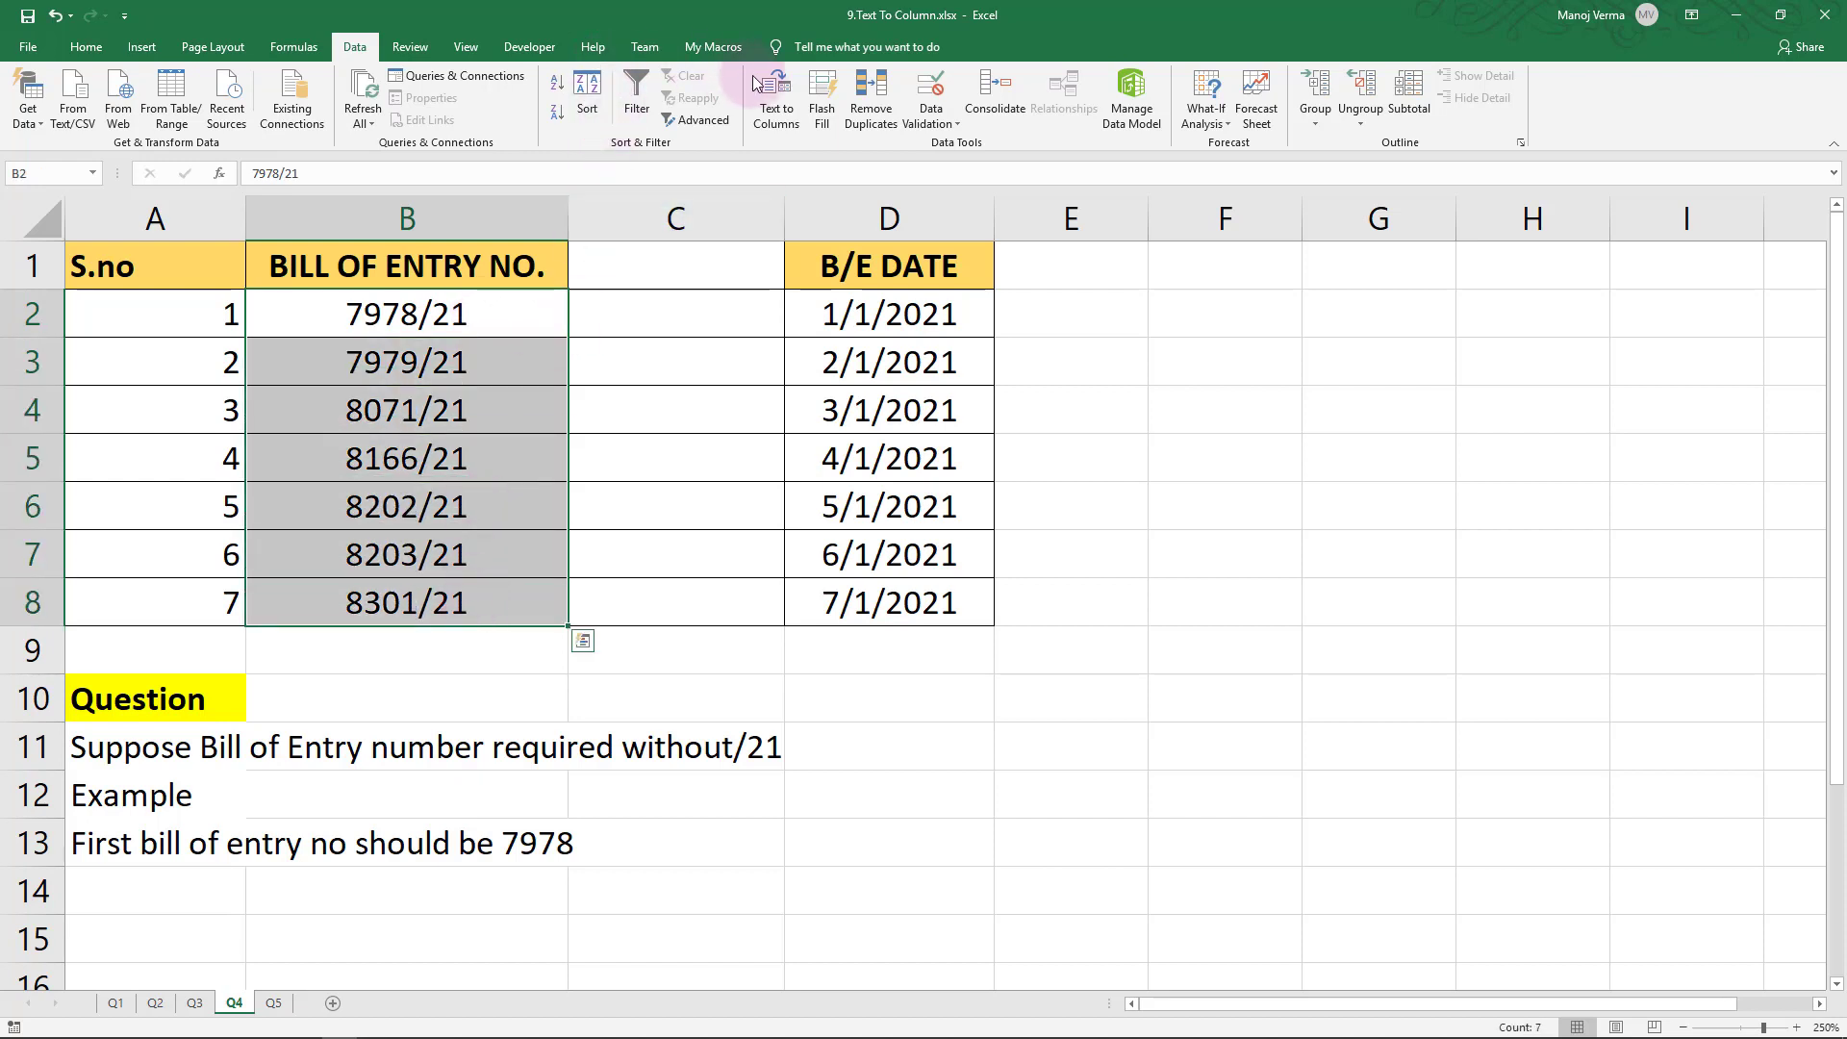
pyautogui.click(772, 104)
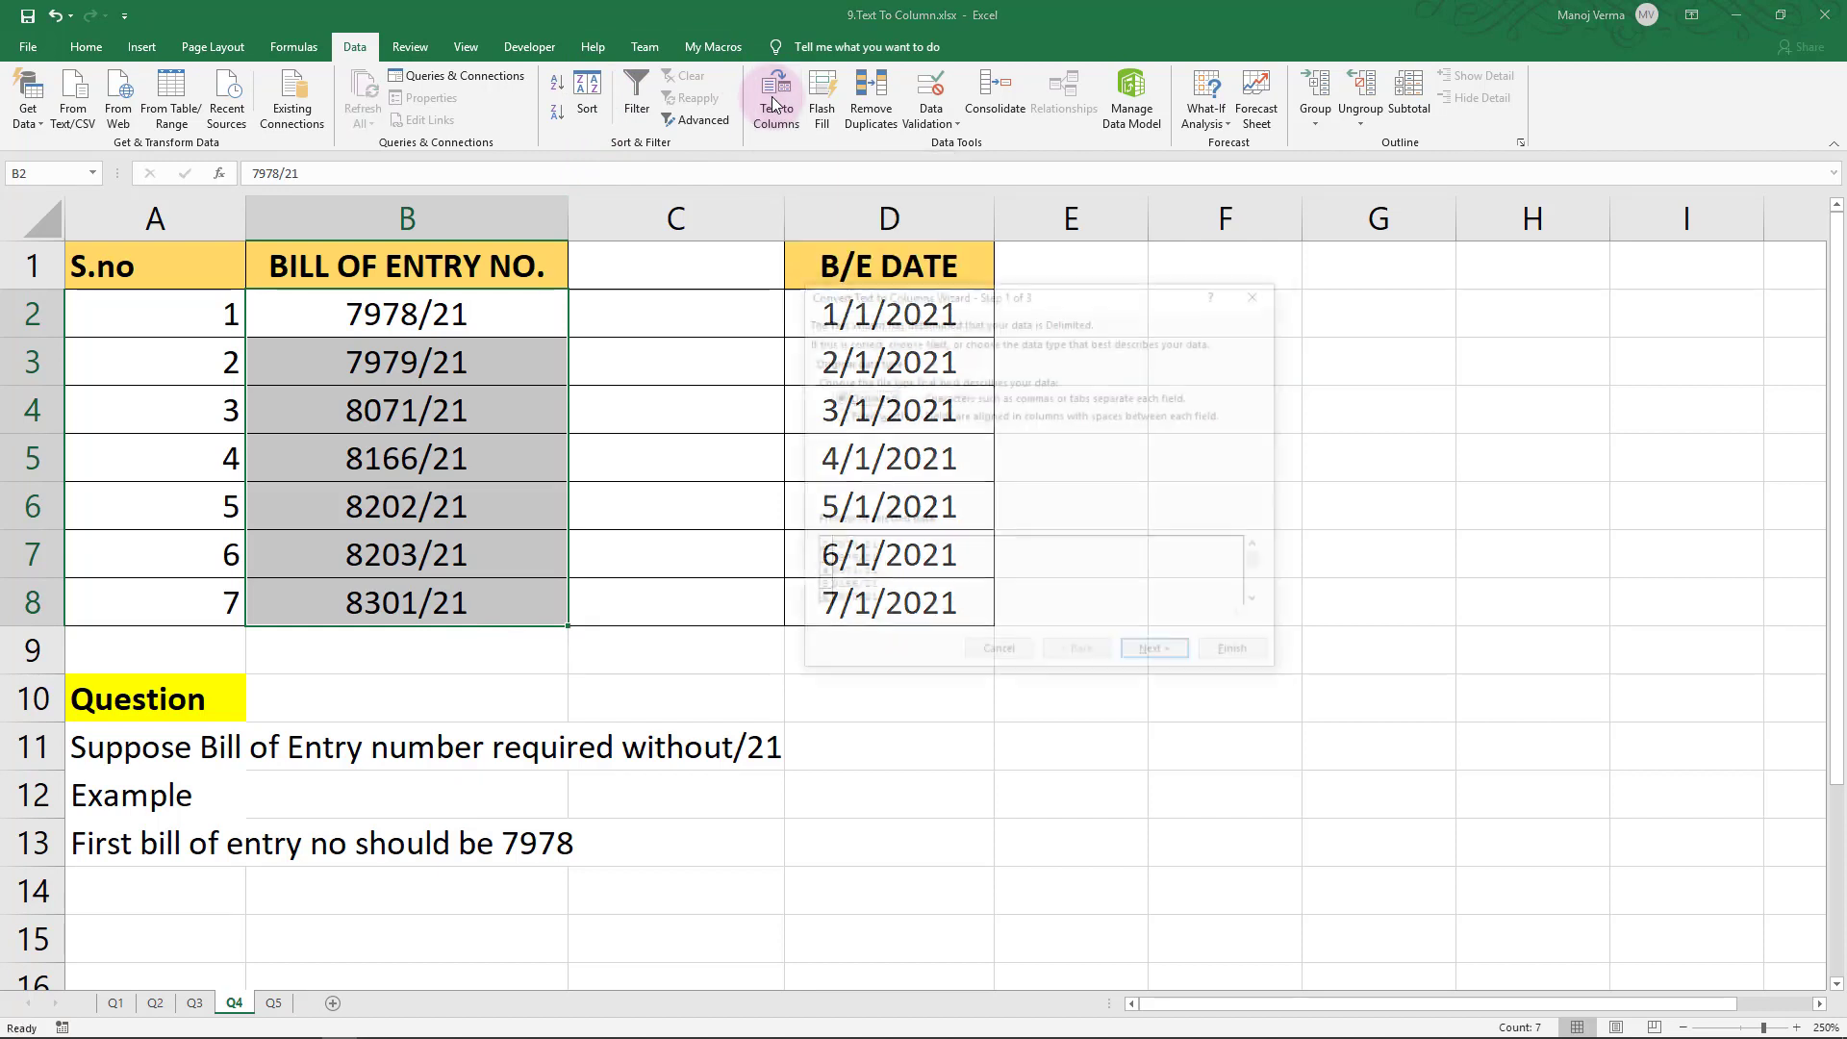
pyautogui.click(1158, 655)
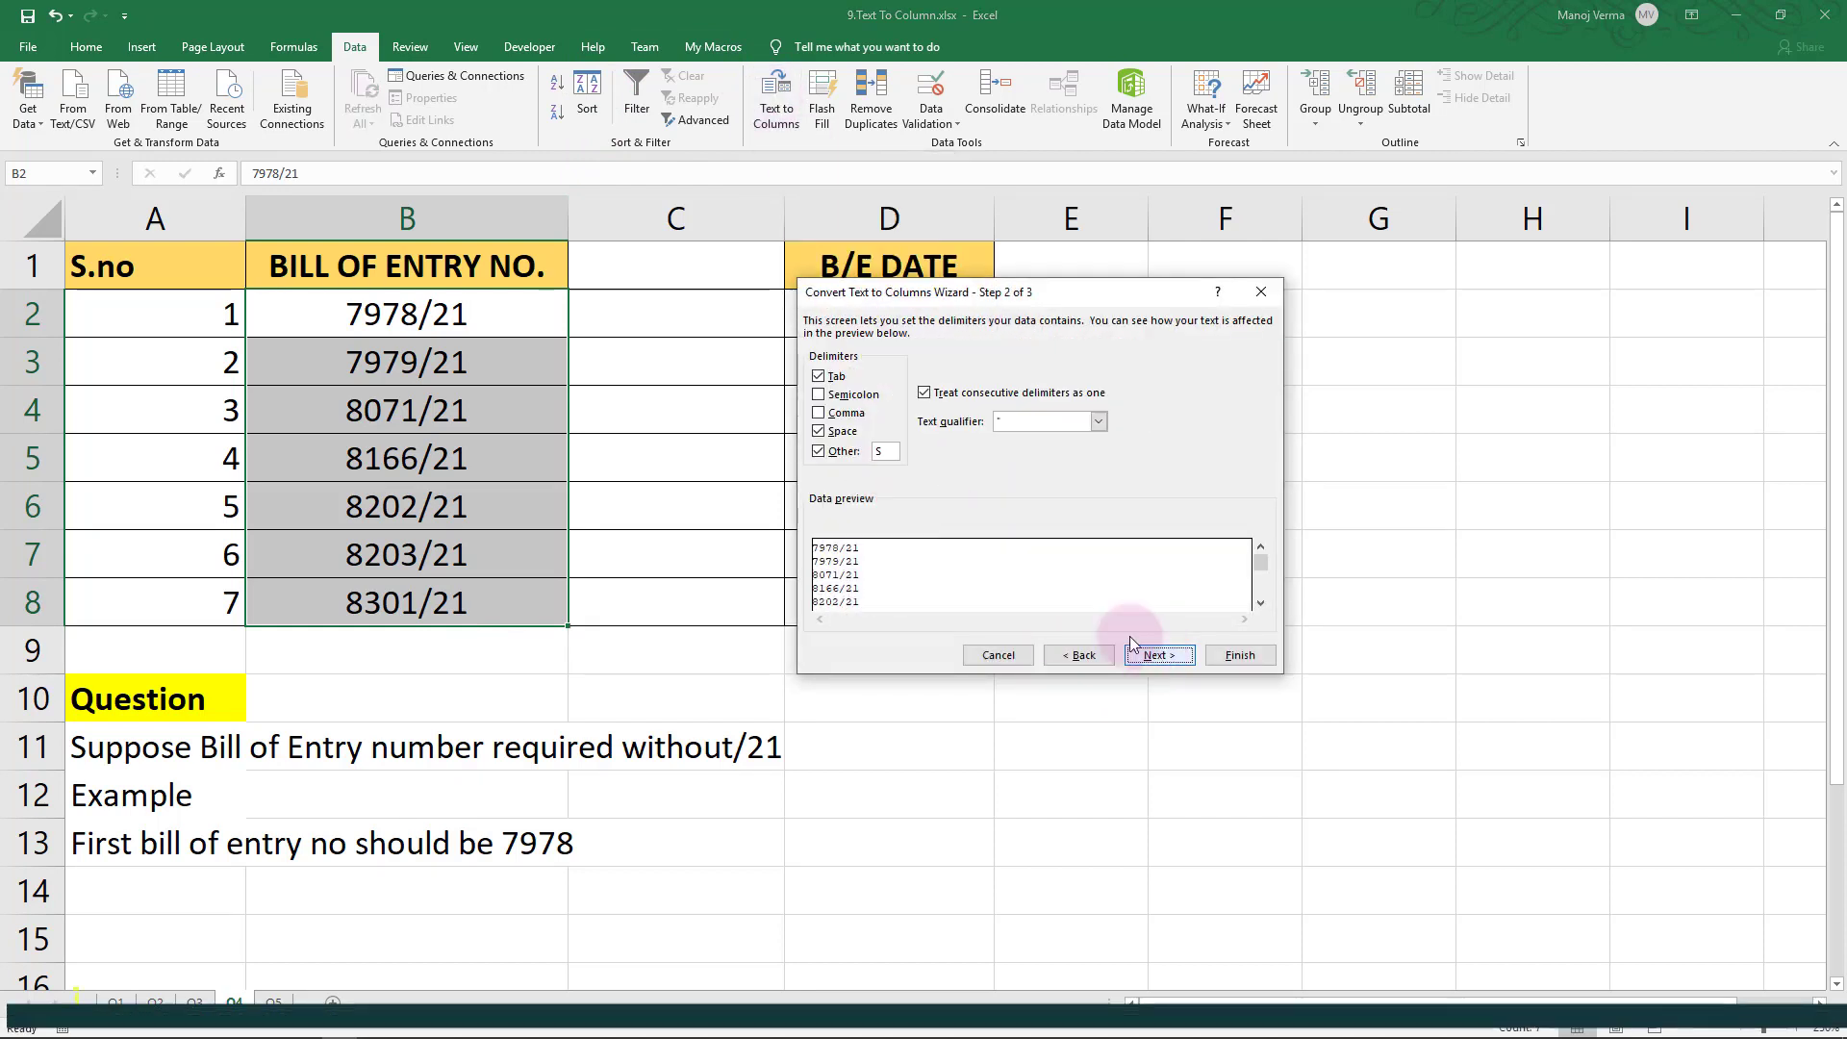
pyautogui.click(883, 451)
pyautogui.write('/')
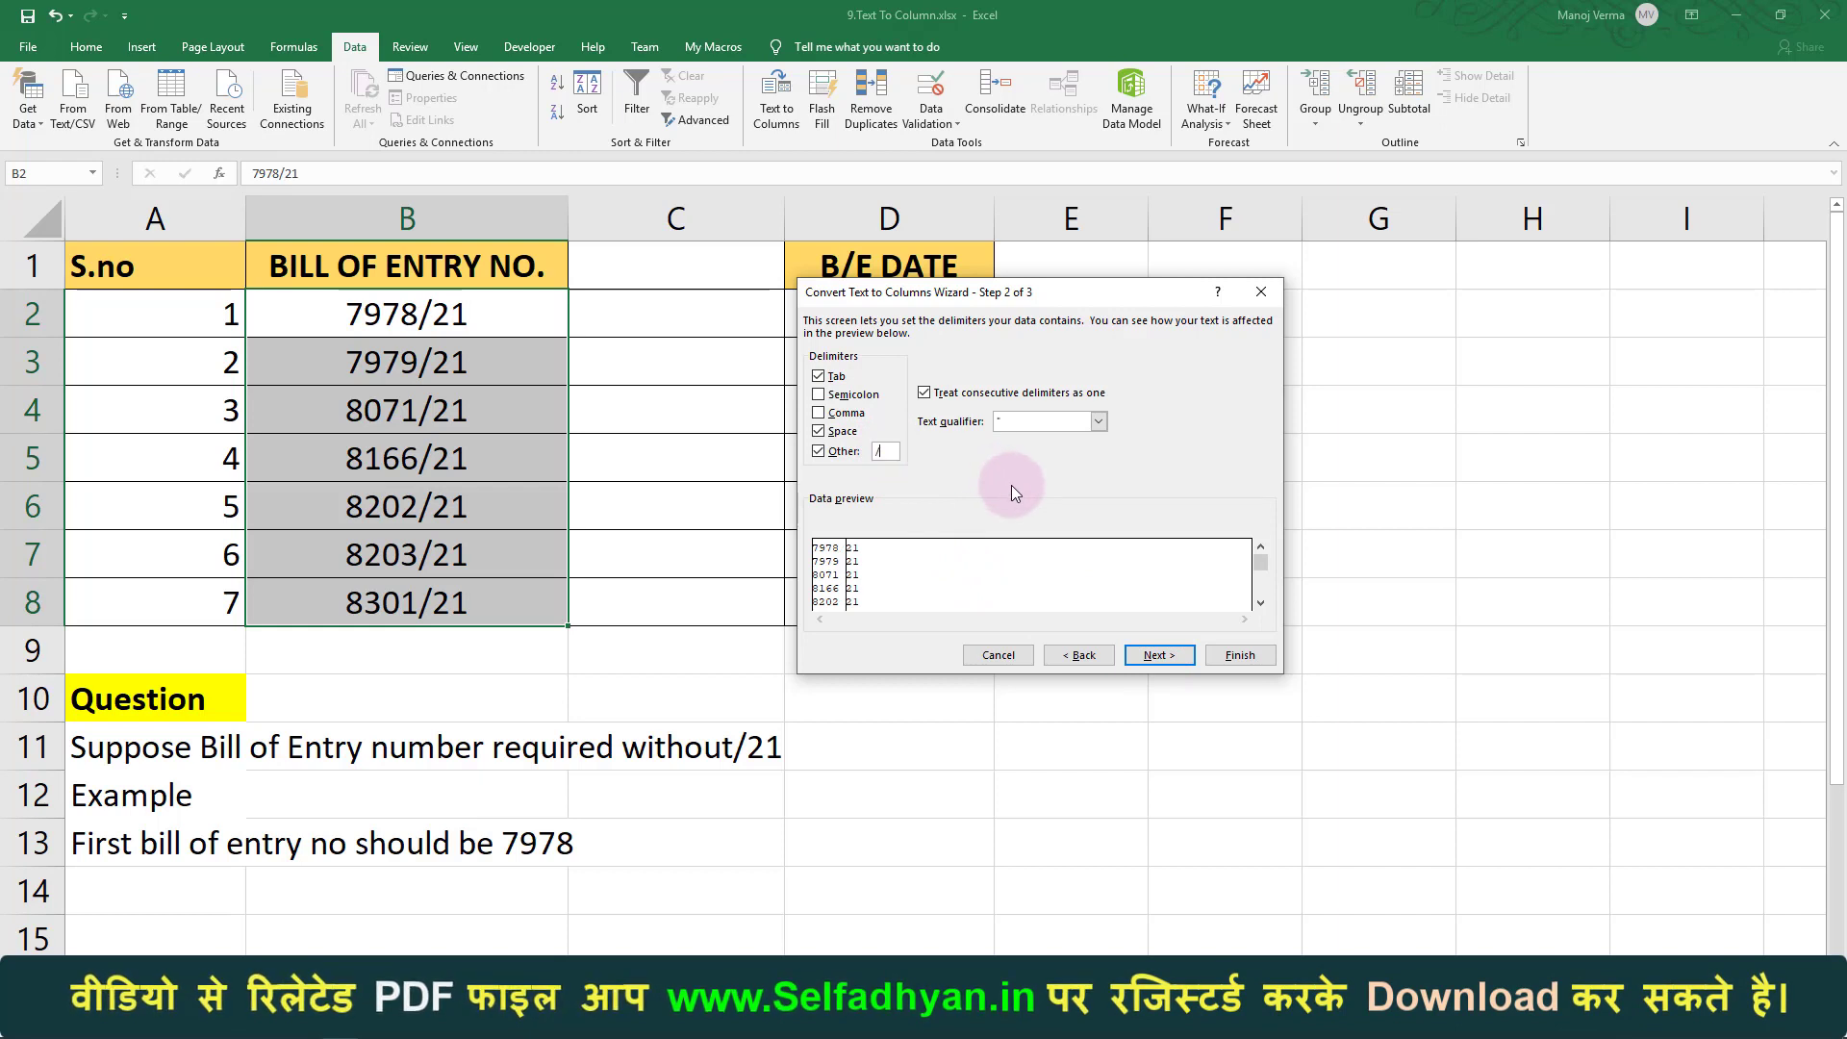
pyautogui.click(1237, 655)
pyautogui.click(895, 582)
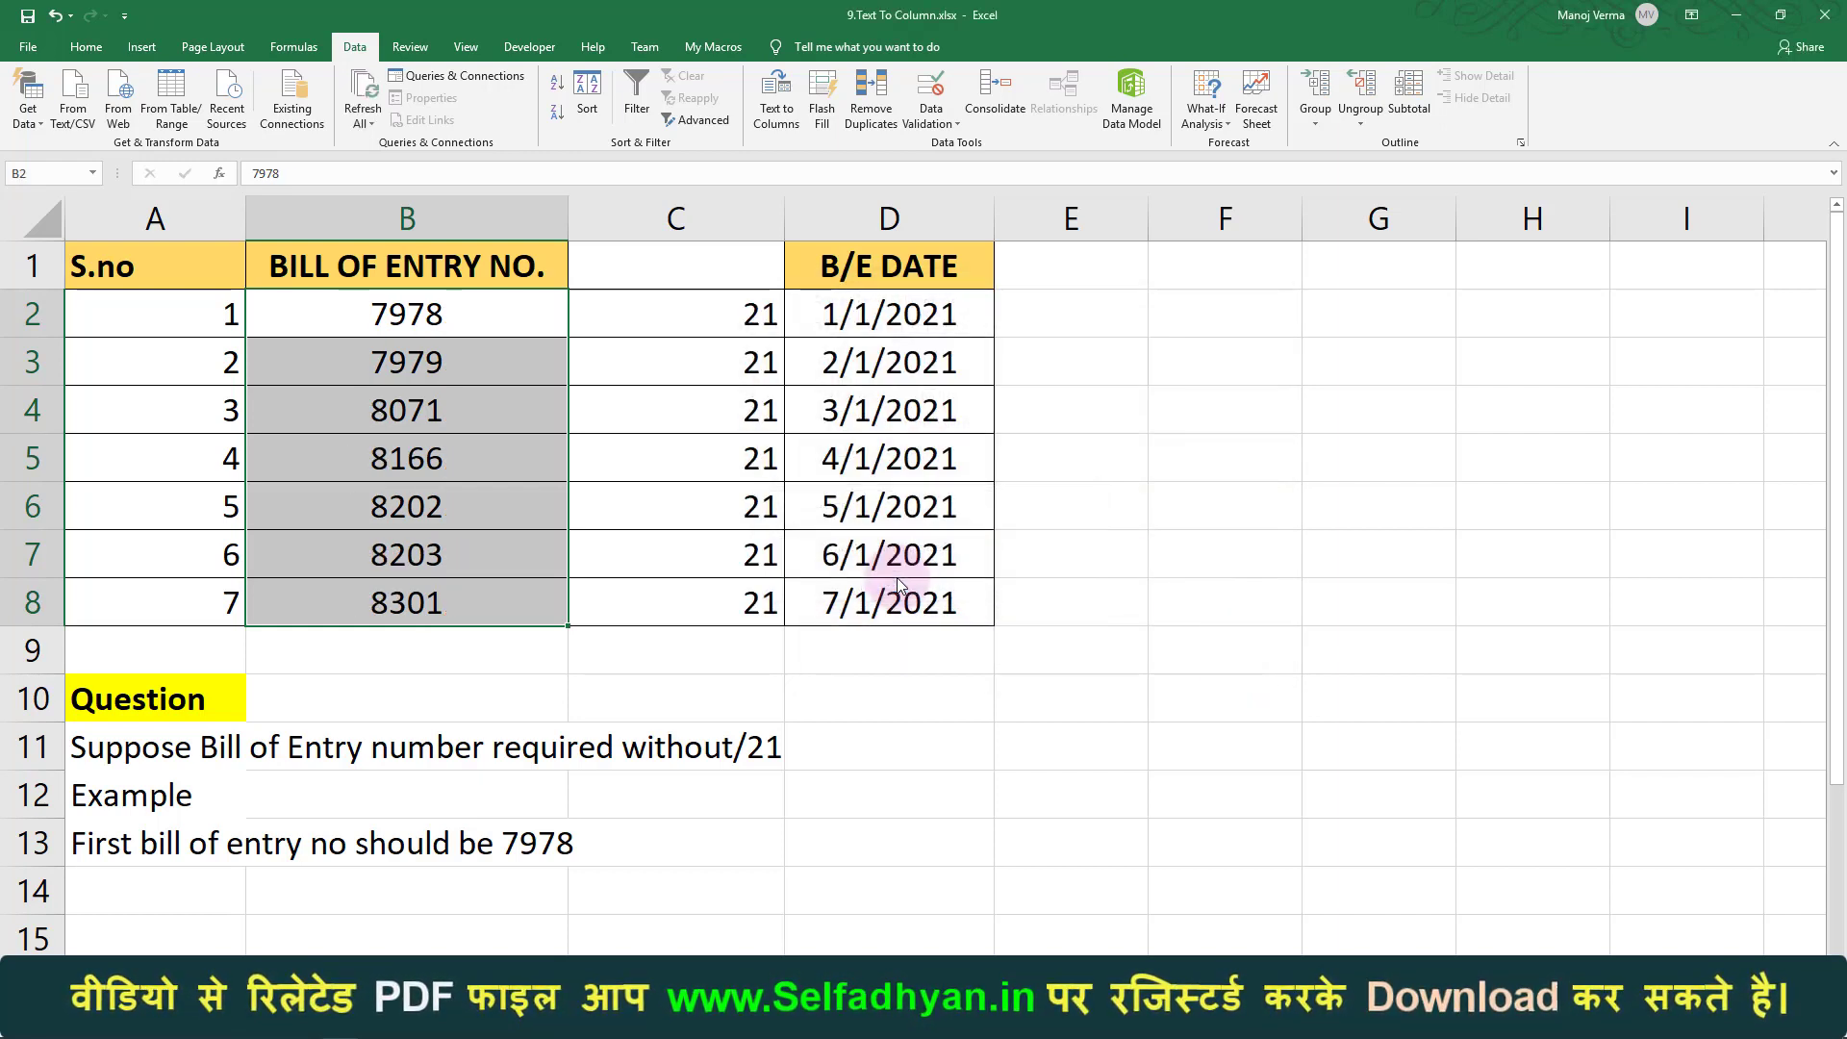
# Delete column C holding the leftover 21s
pyautogui.click(482, 317)
pyautogui.press('Down')
pyautogui.press('Down')
pyautogui.press('Down')
pyautogui.press('Down')
pyautogui.press('Down')
pyautogui.press('Down')
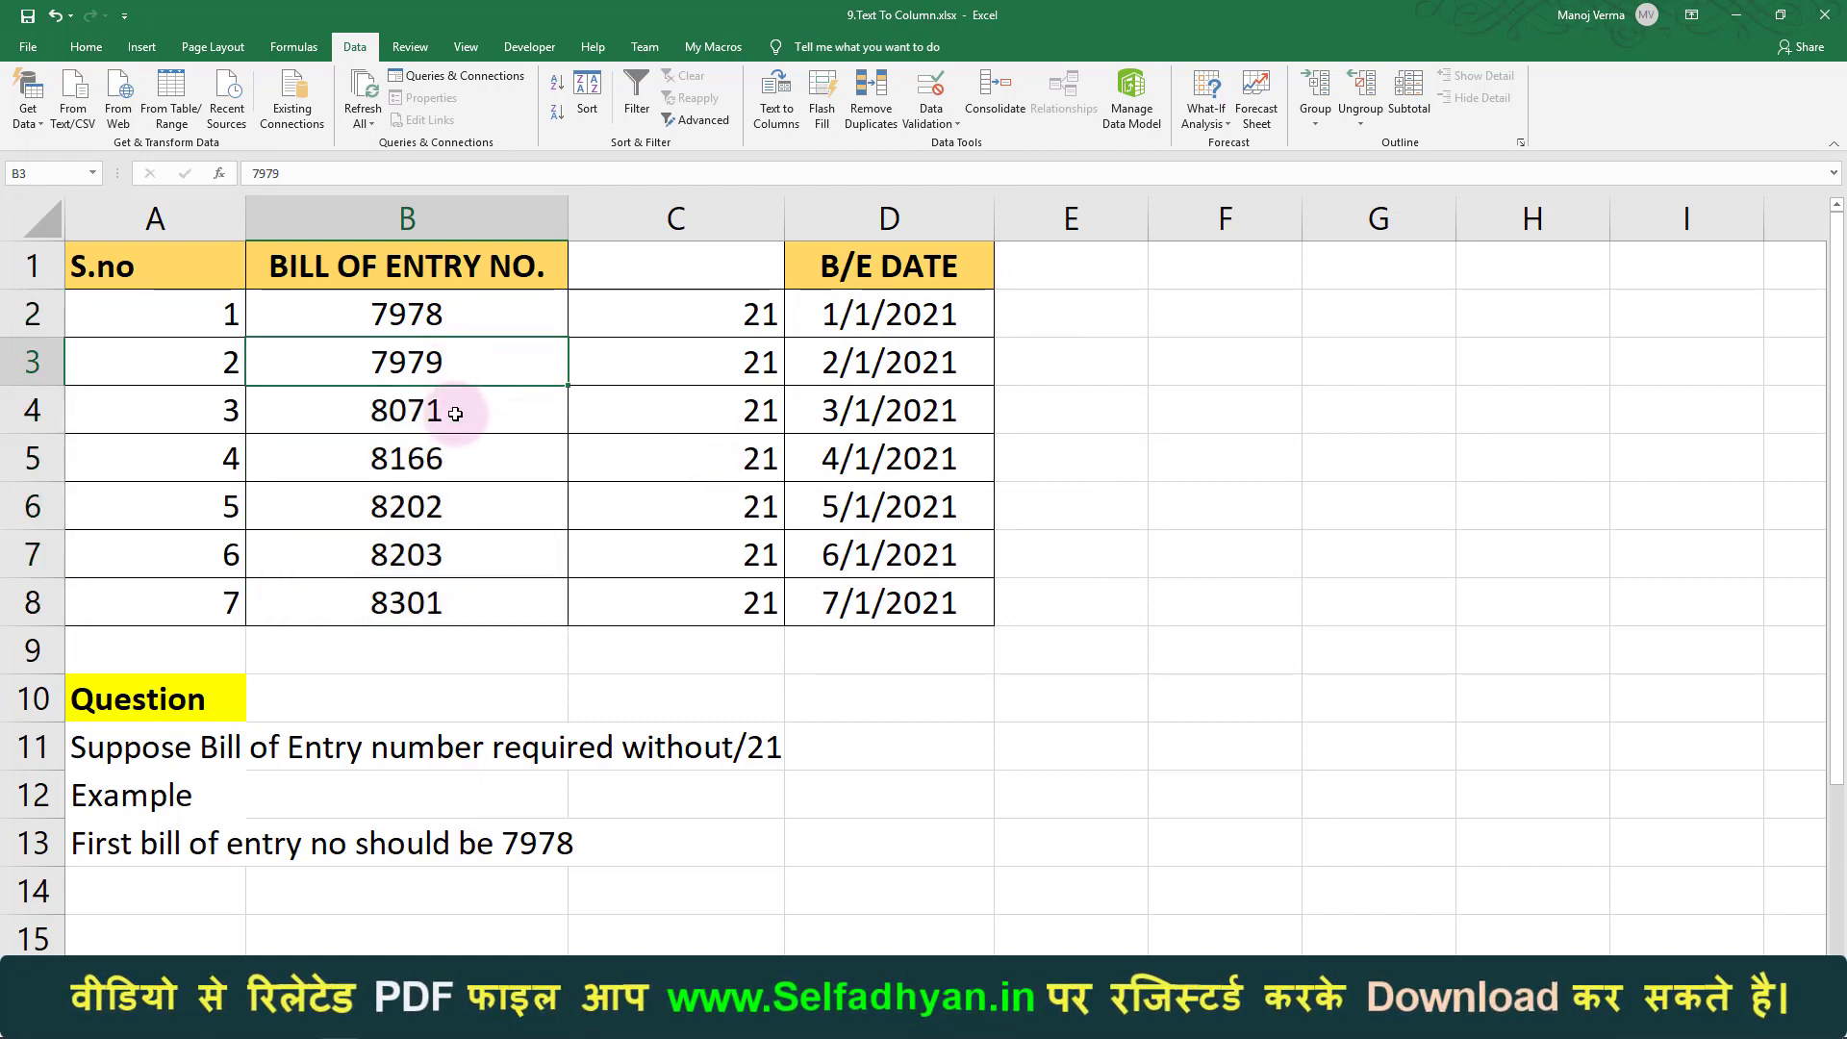
pyautogui.click(700, 229)
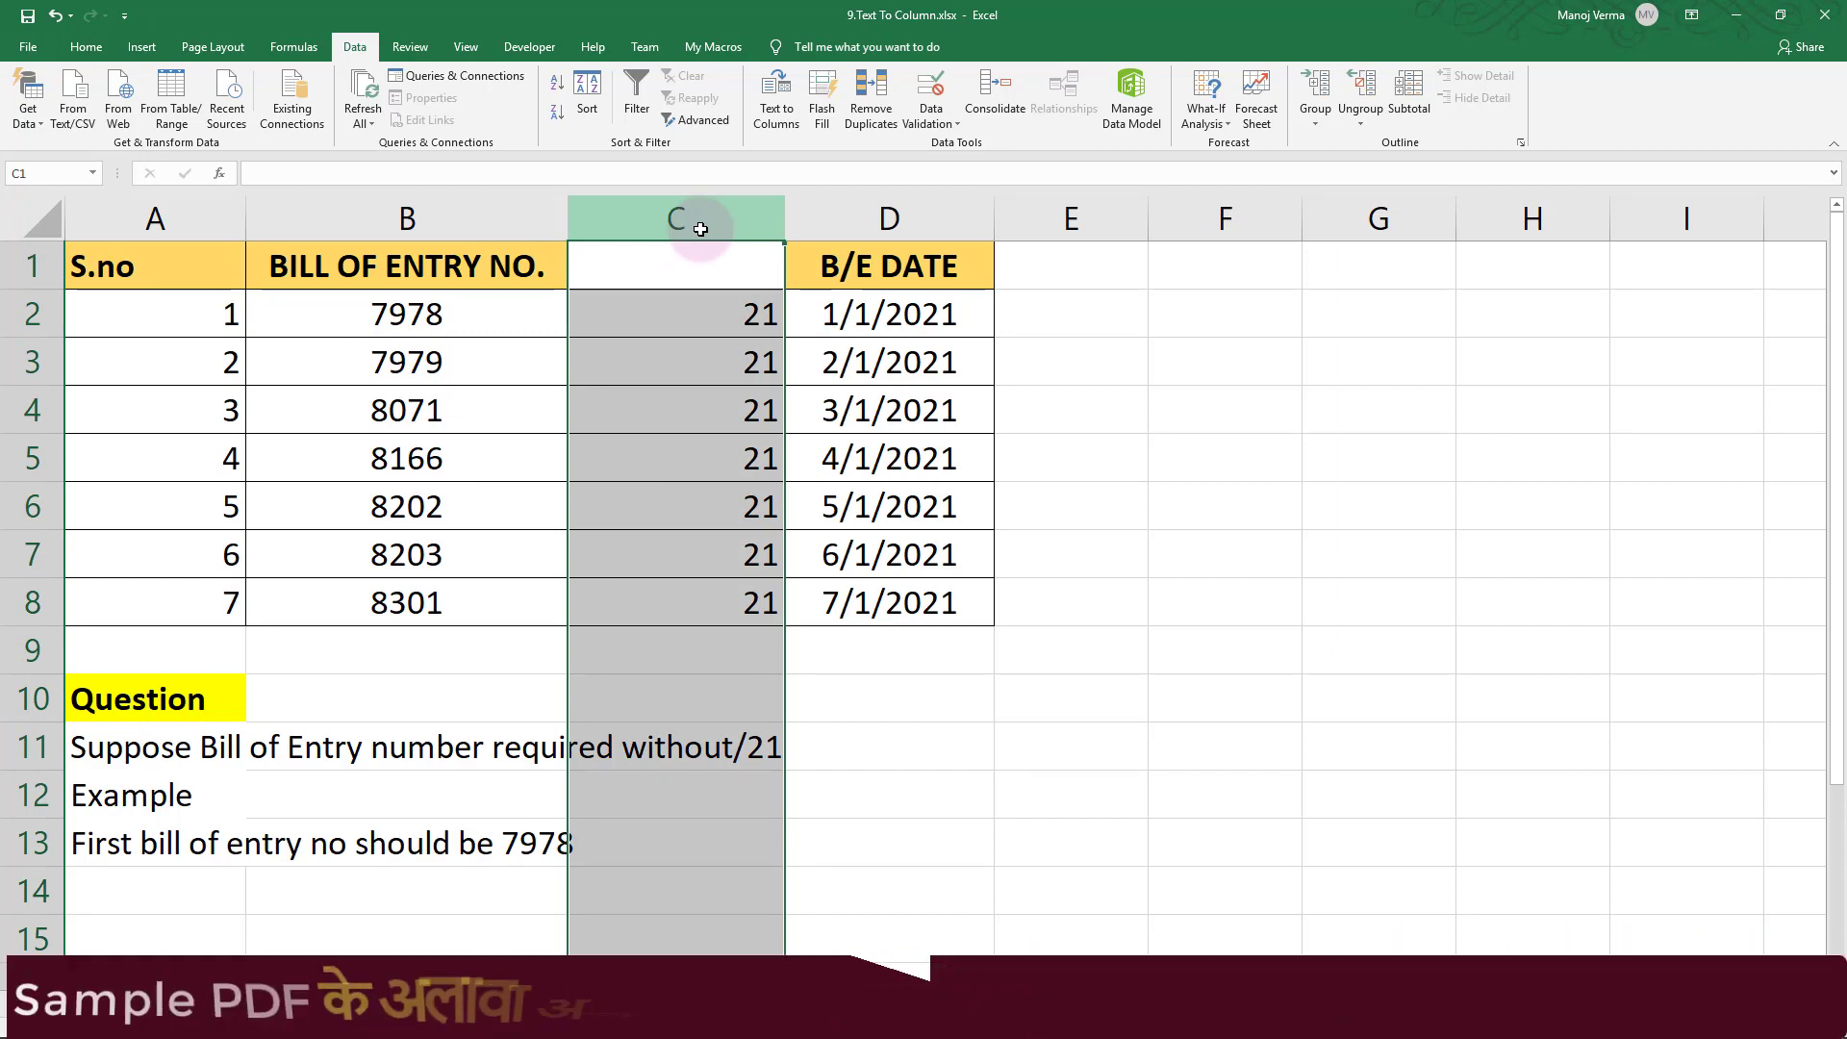
pyautogui.hotkey('ctrl', '-')
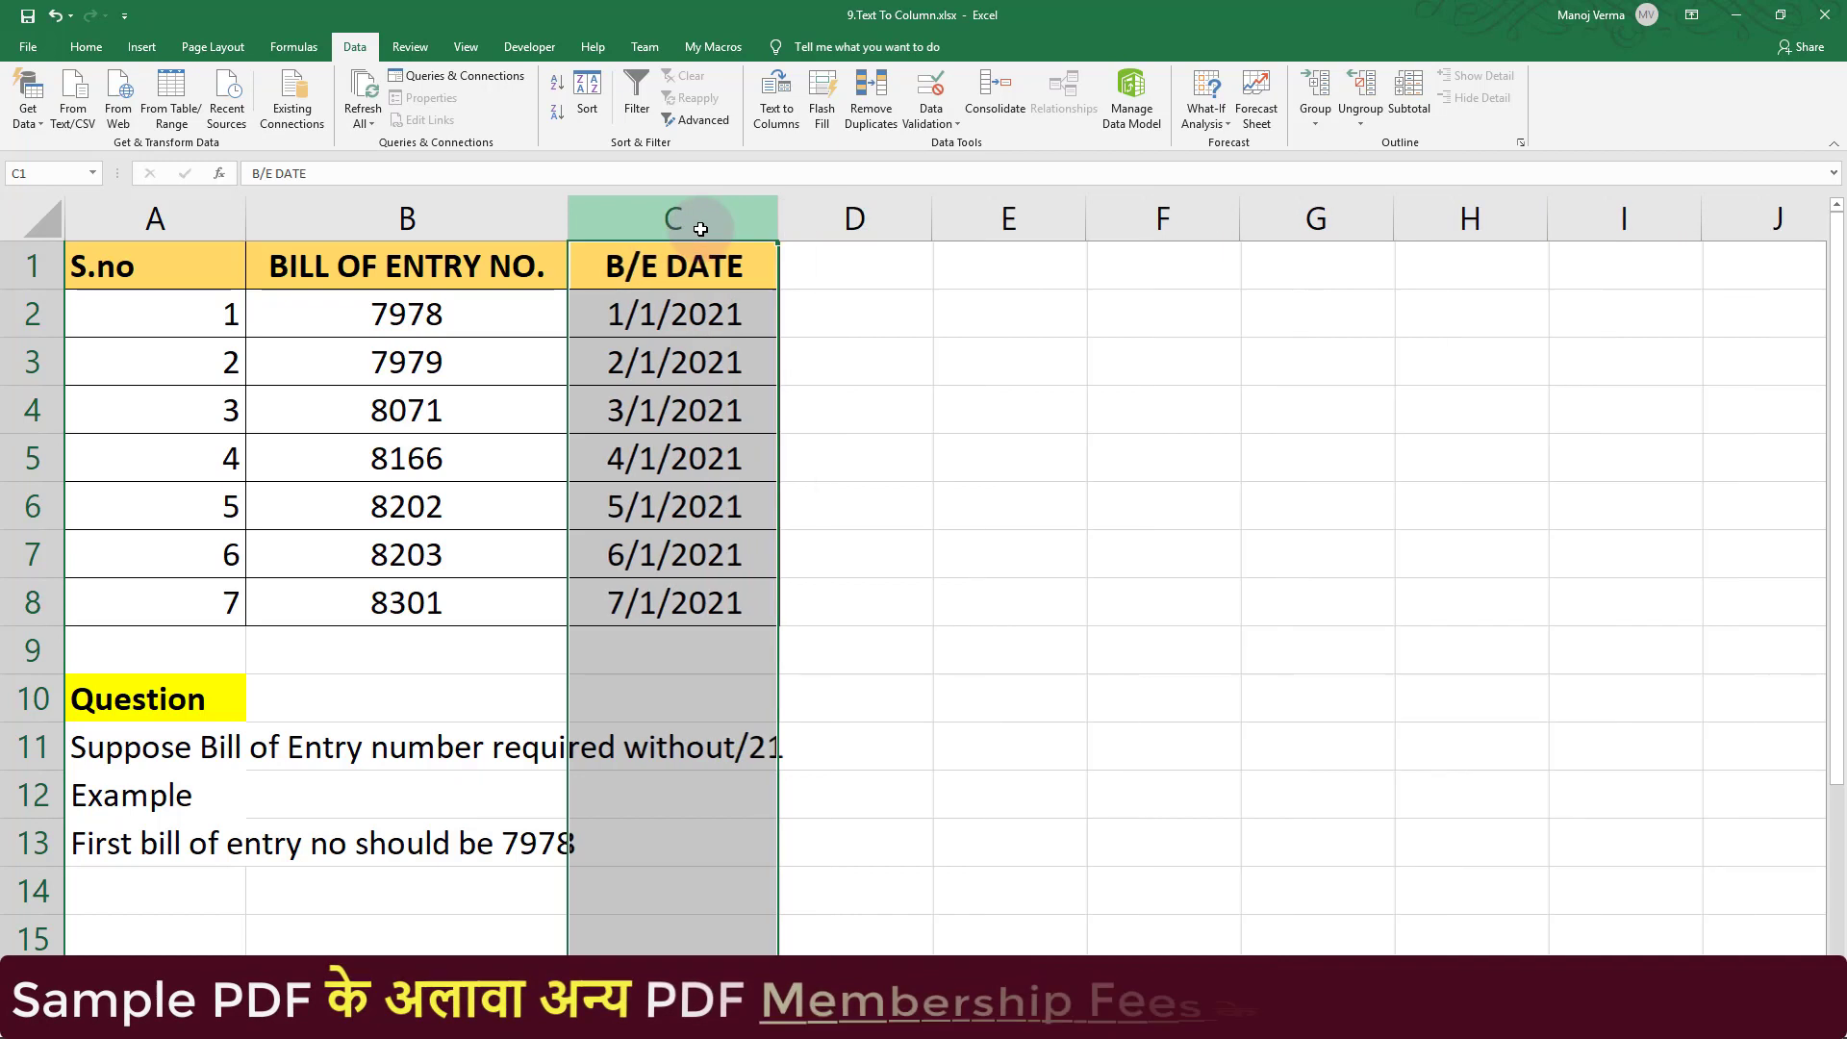
# Check that bill numbers 7978 to 8301 in B2:B8 no longer carry /21
pyautogui.click(486, 323)
pyautogui.click(489, 357)
pyautogui.click(491, 408)
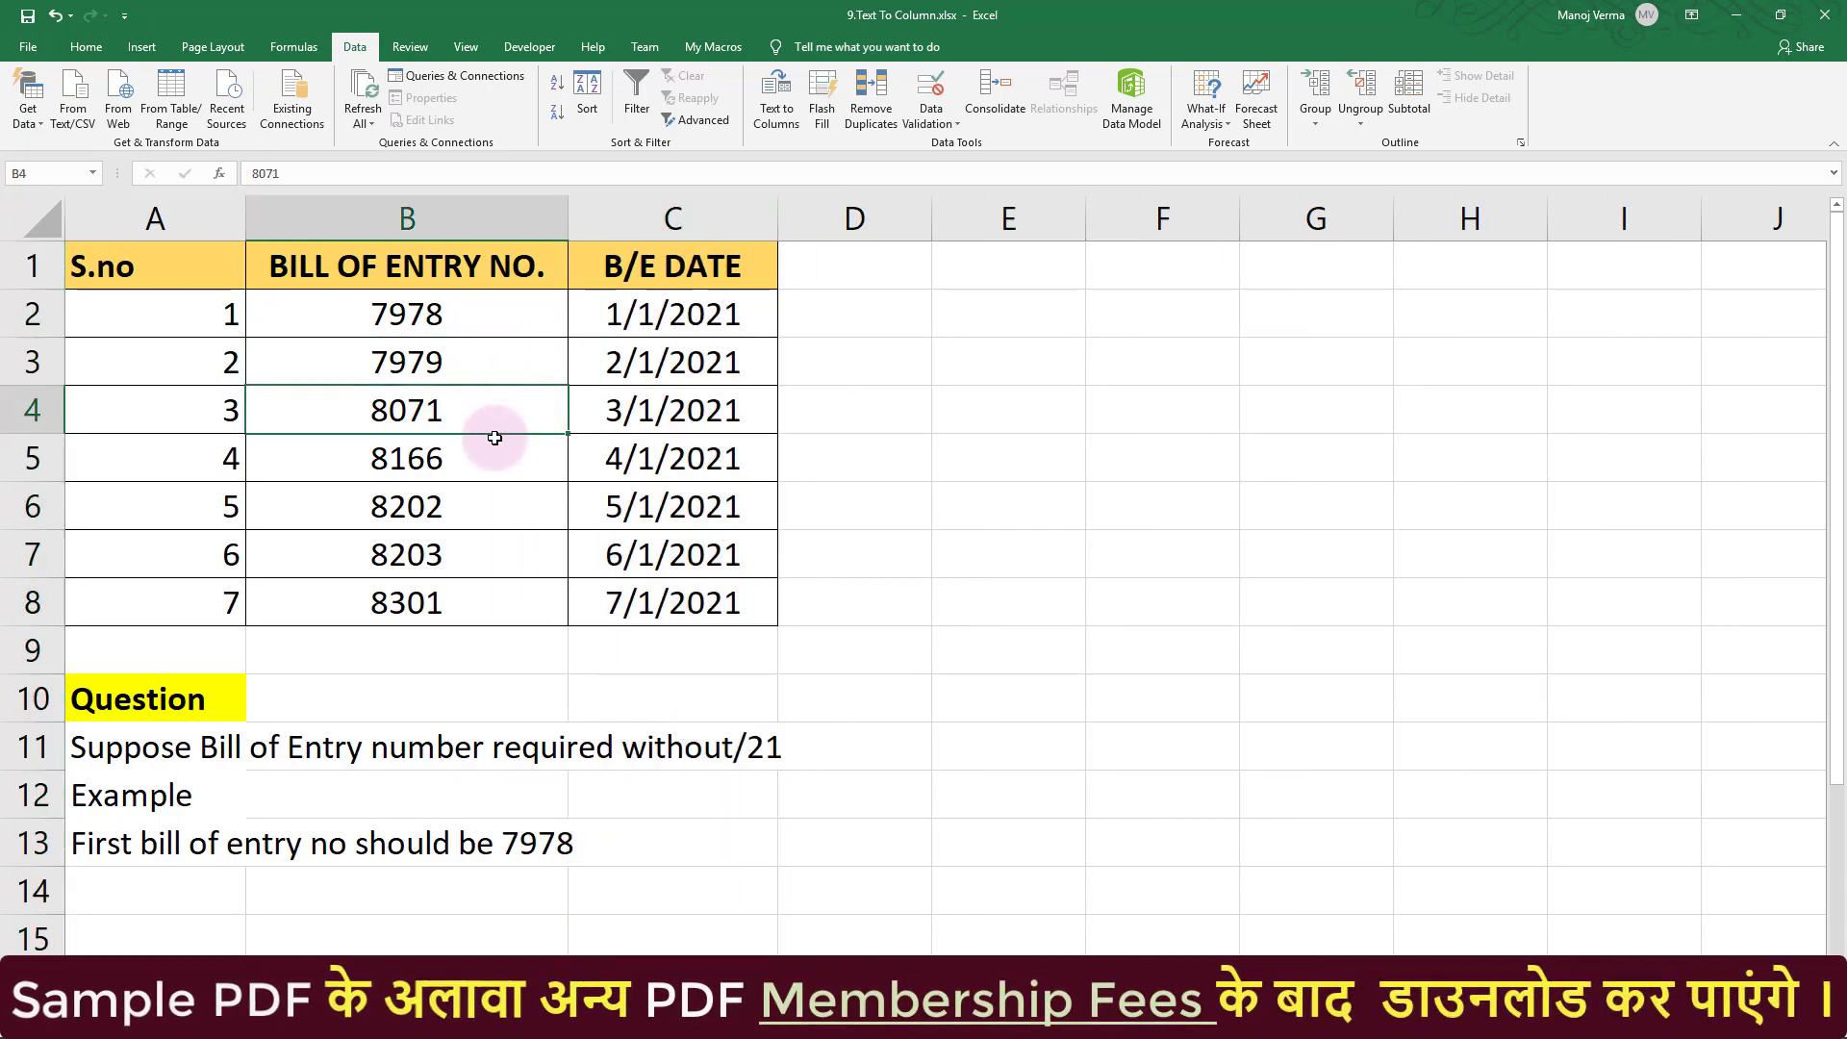
pyautogui.click(495, 448)
pyautogui.click(487, 510)
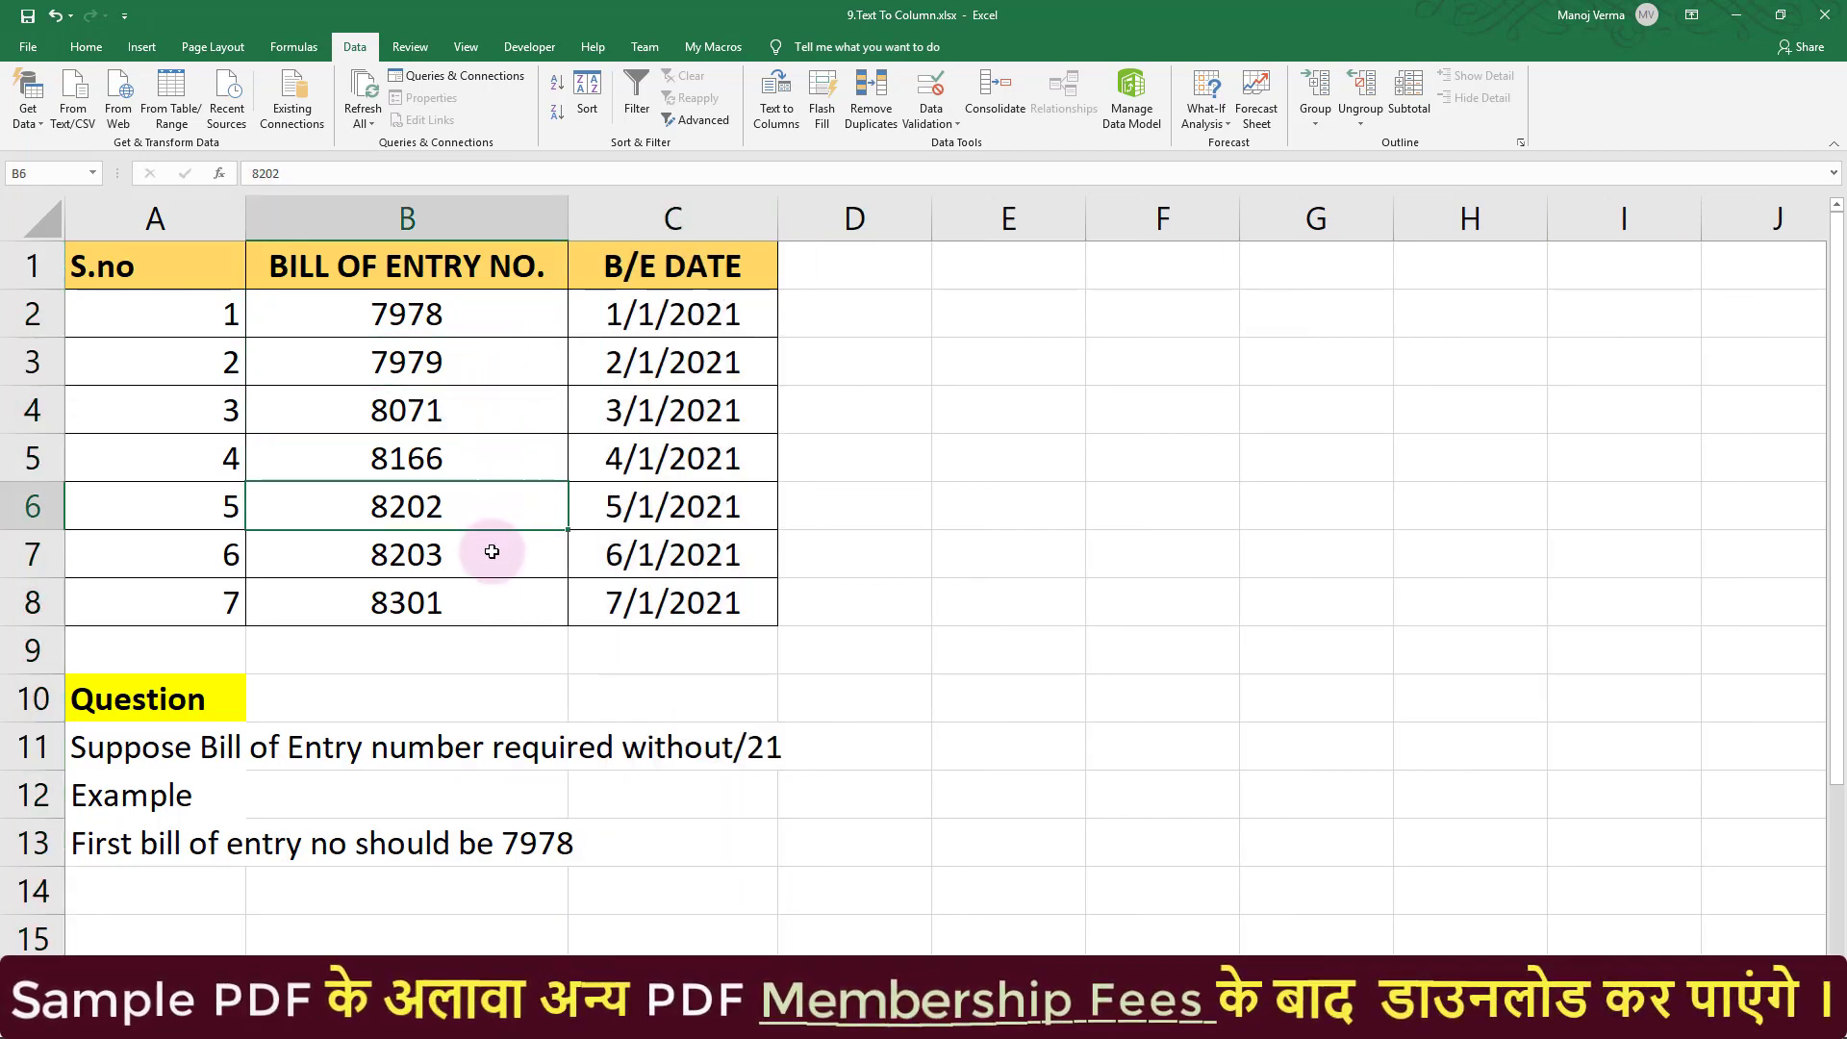
pyautogui.click(490, 563)
pyautogui.click(494, 594)
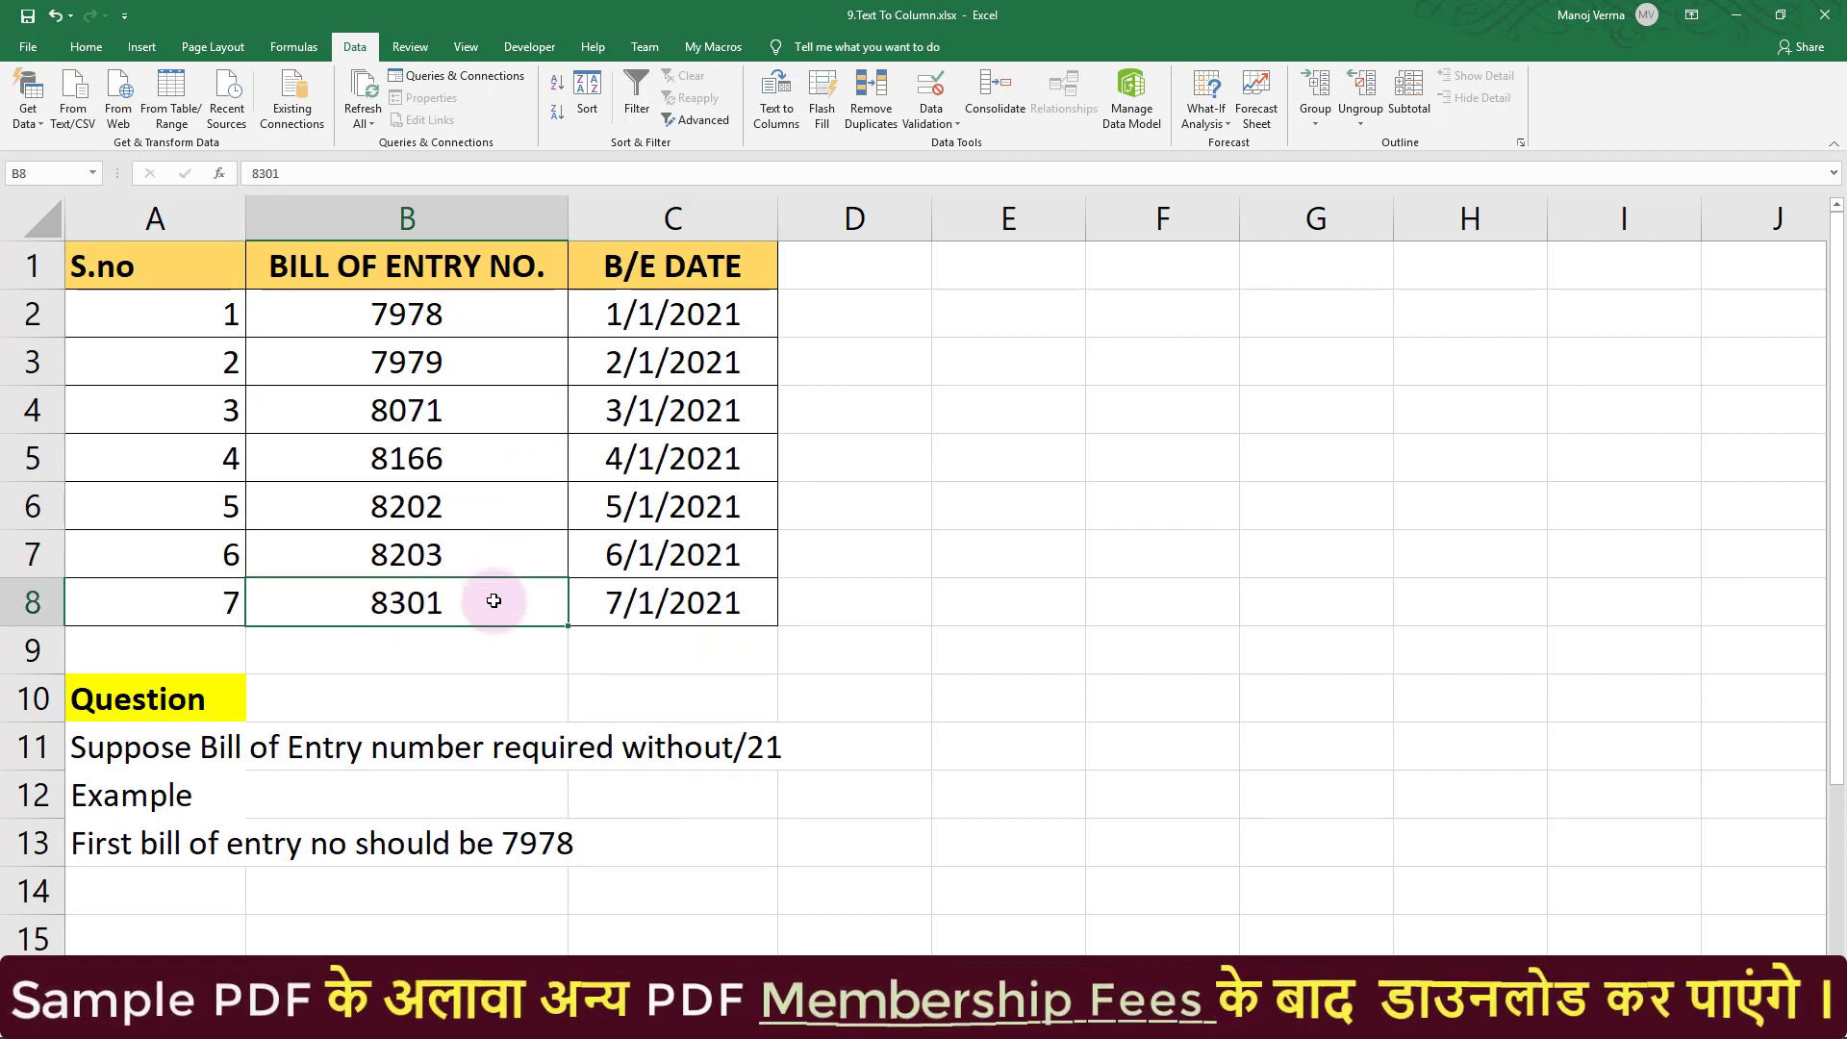